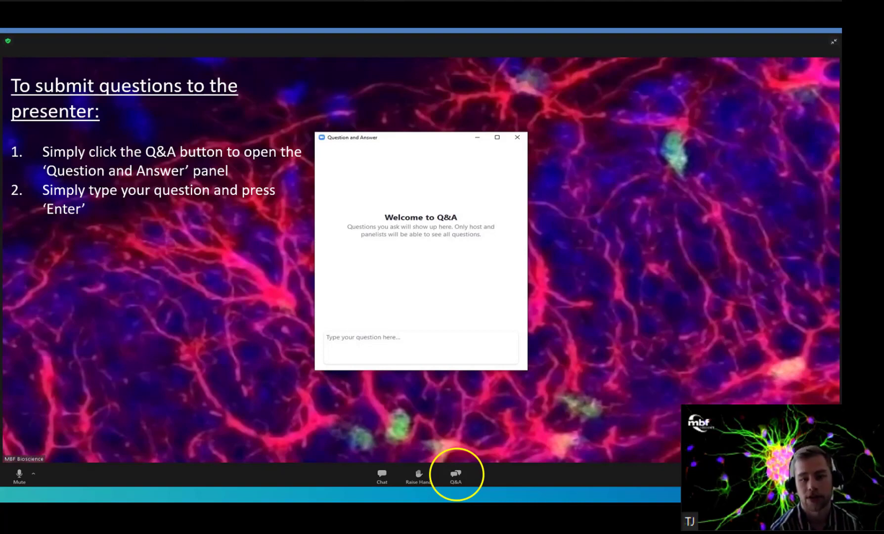
Switch to Neurolucida 360 and open the batch filter tool for images.
key("alt+Tab")
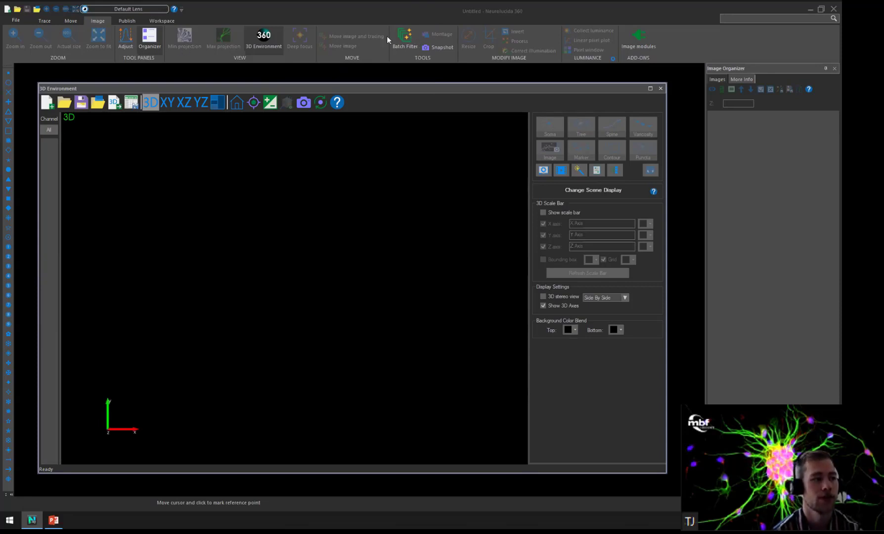
left_click(411, 64)
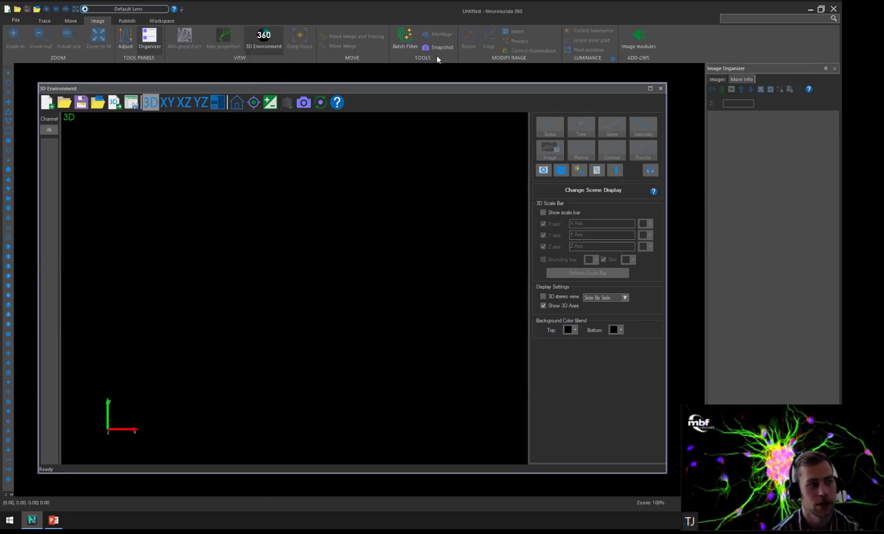
left_click(403, 39)
left_click_drag(445, 121, 366, 145)
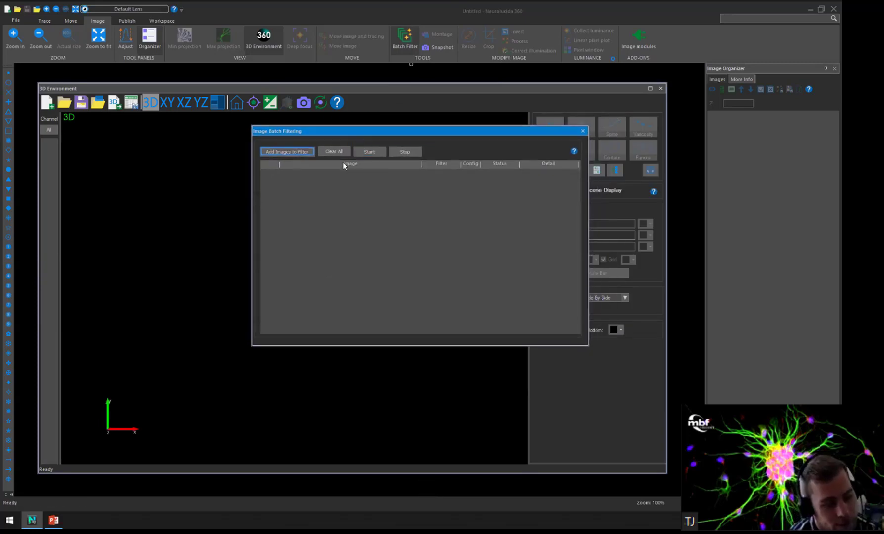
Add Montage1.jpx and Montage2.jpx from the 8-20-21 folder to the list of images to filter.
left_click(304, 152)
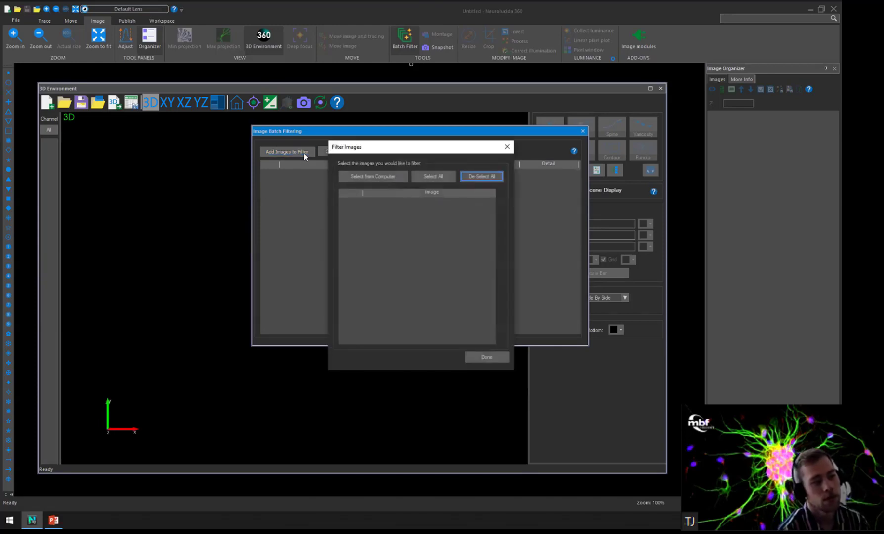
left_click(393, 178)
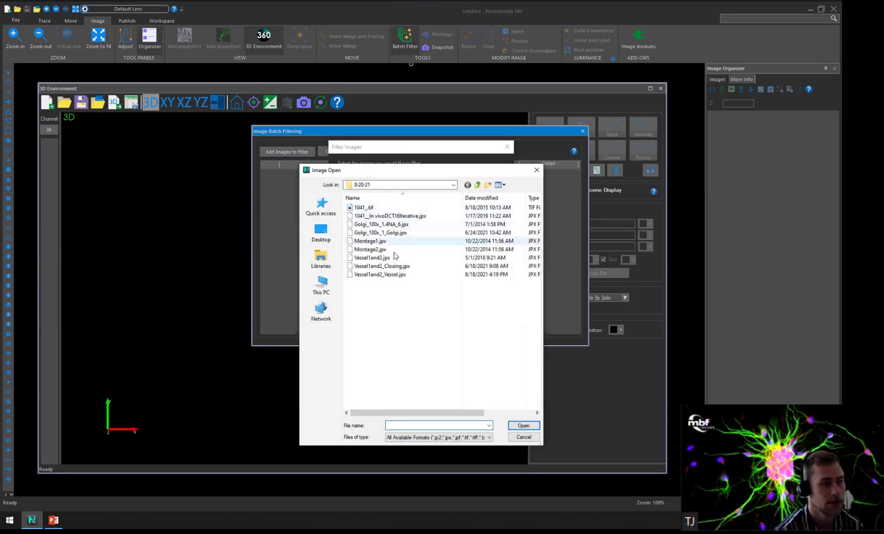
left_click(371, 241)
left_click(371, 249, "ctrl")
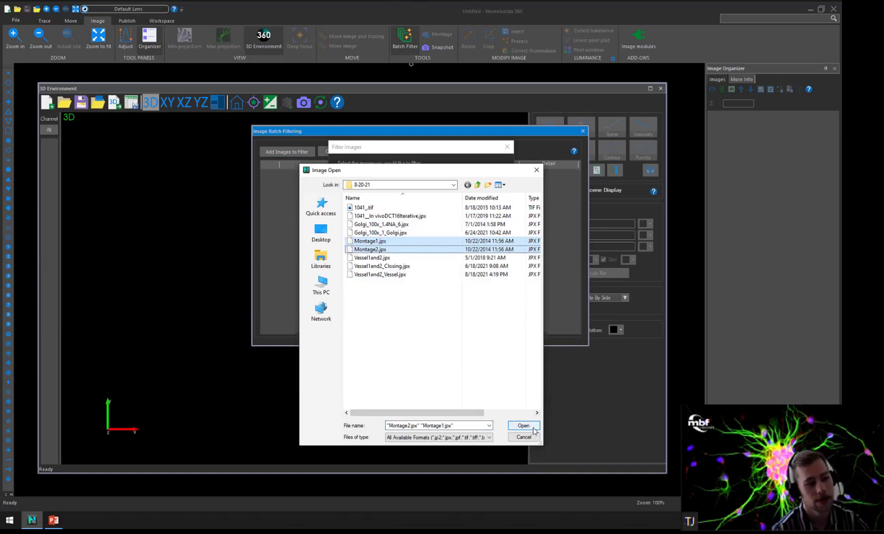
left_click(529, 428)
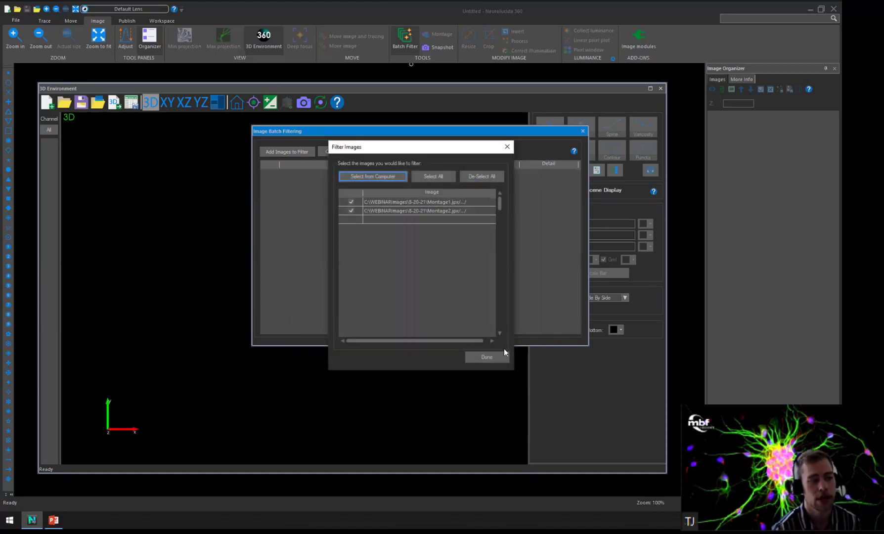
left_click(492, 358)
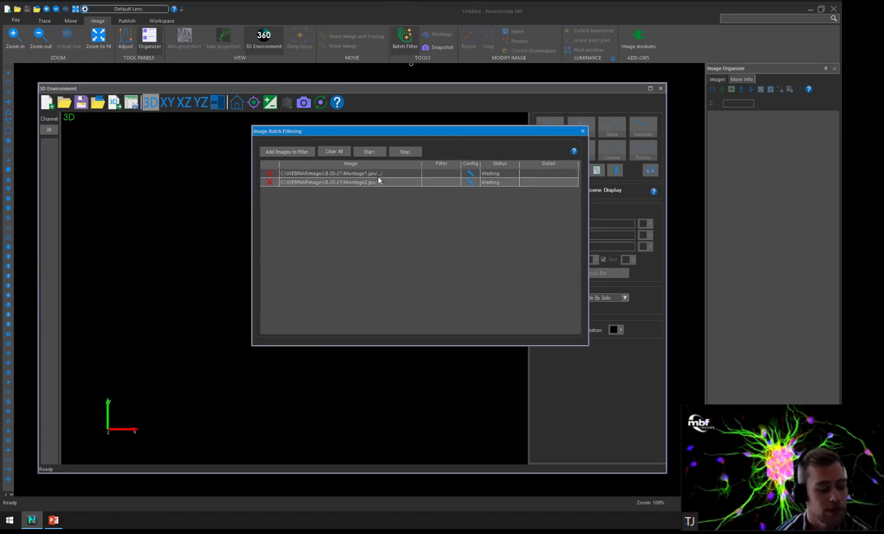
Assign the Projection filter with max intensity projection to Montage1.jpx, reviewing its output file path.
left_click(471, 173)
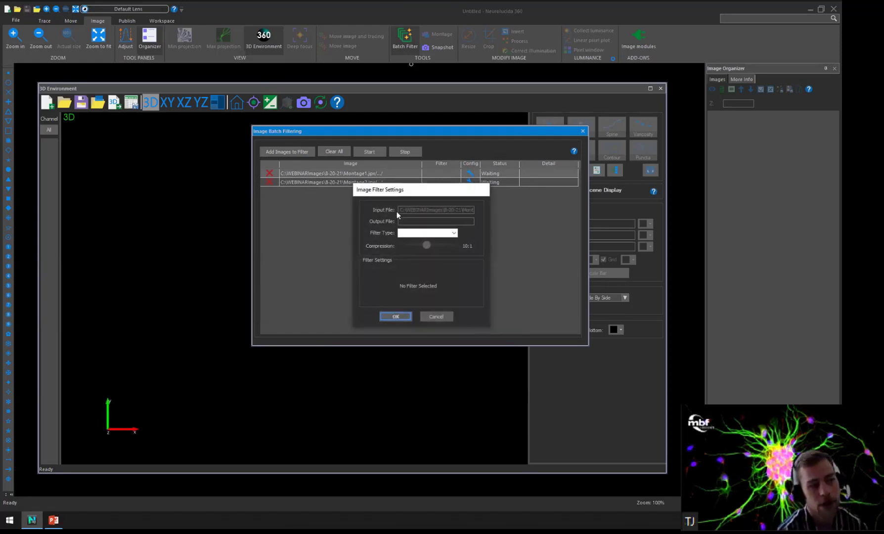
left_click(453, 233)
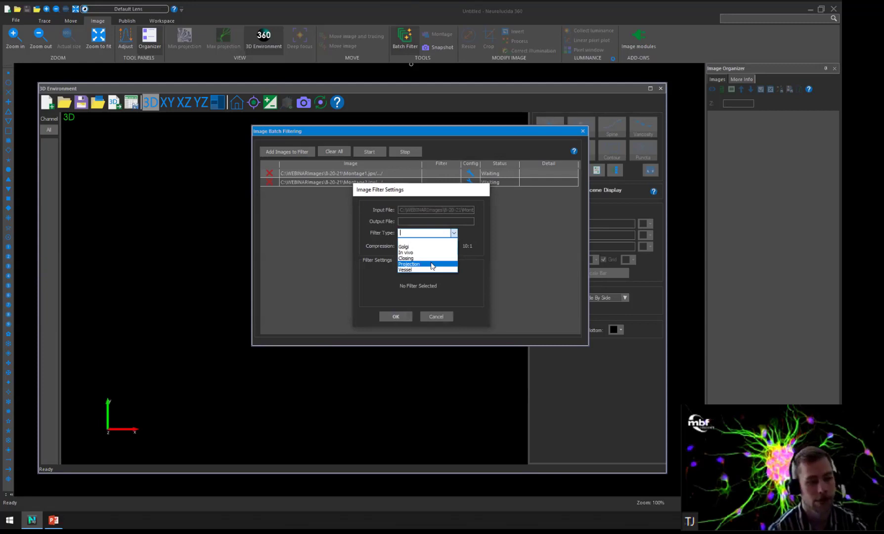
left_click(433, 265)
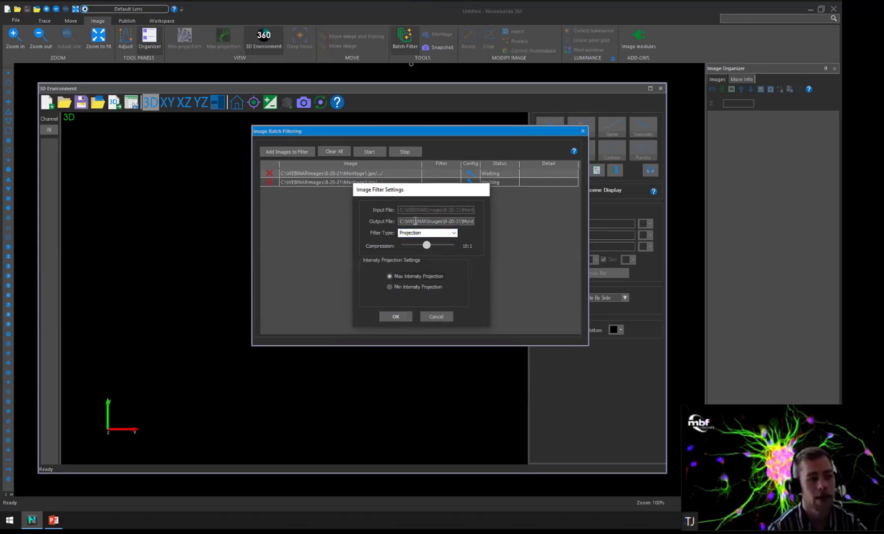
left_click_drag(406, 221, 481, 225)
left_click(473, 221)
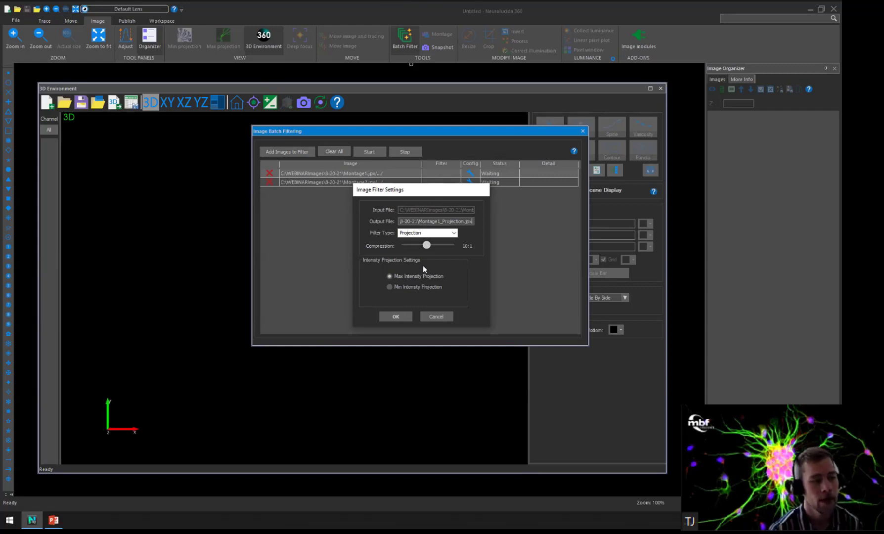
left_click(397, 317)
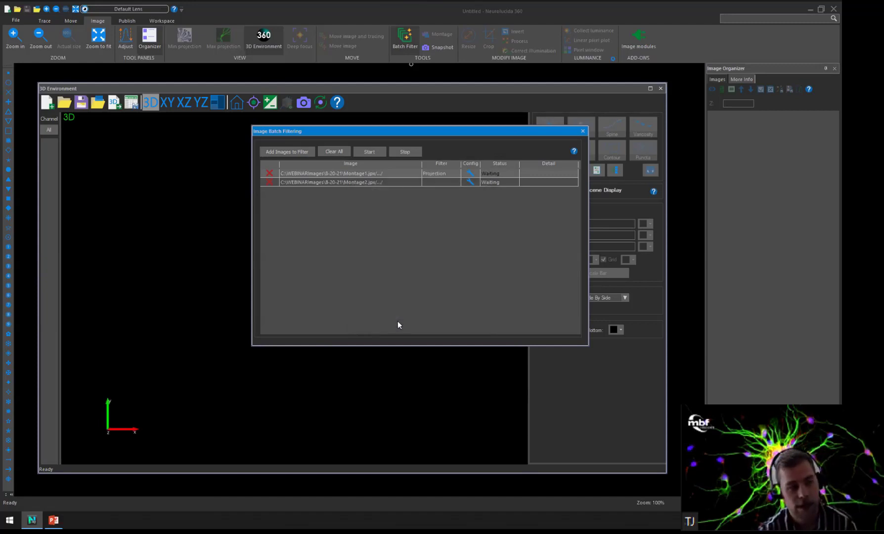
Assign the Projection filter to Montage2.jpx.
left_click(470, 182)
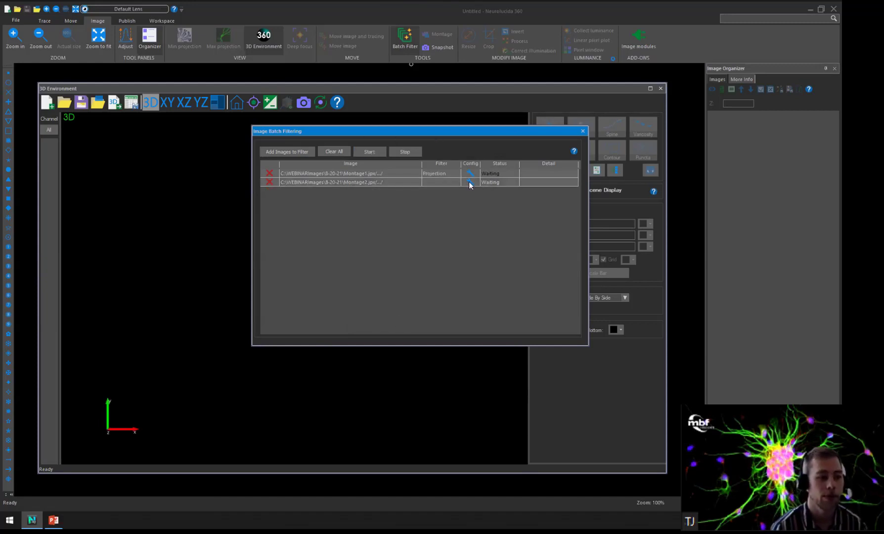
left_click(454, 232)
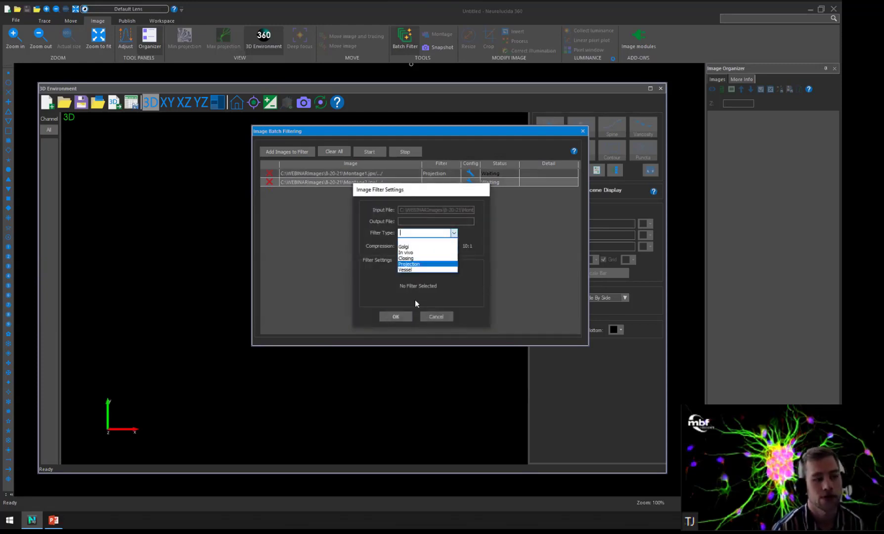
left_click(411, 264)
left_click(398, 317)
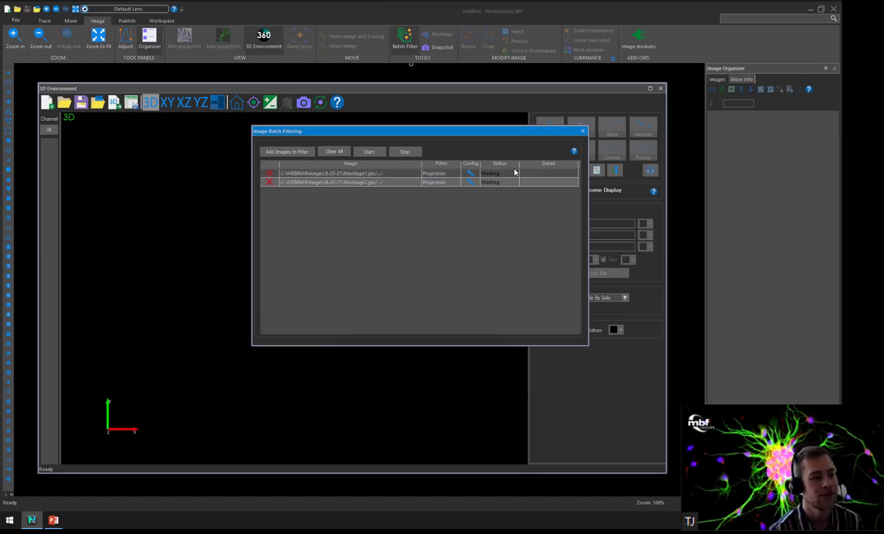
Run the batch filtering on both montage images and close its window when finished.
left_click_drag(435, 131, 389, 143)
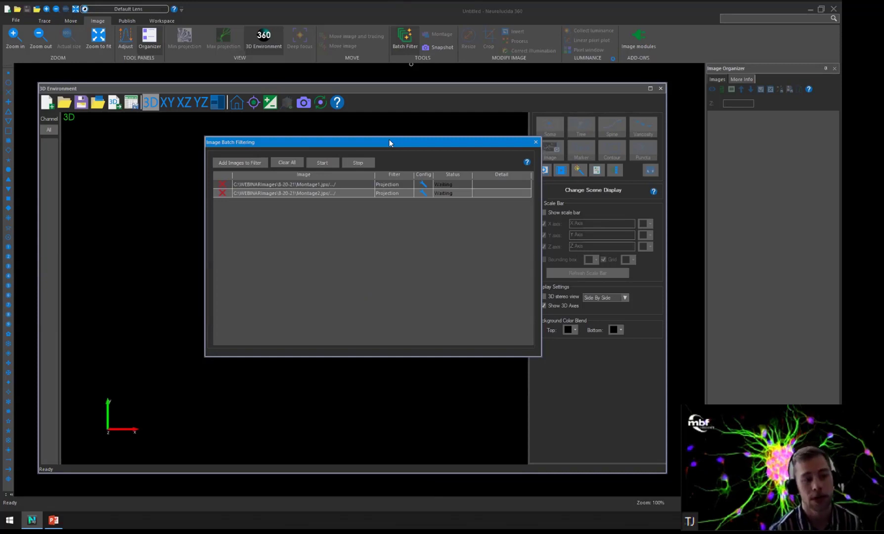
left_click(320, 164)
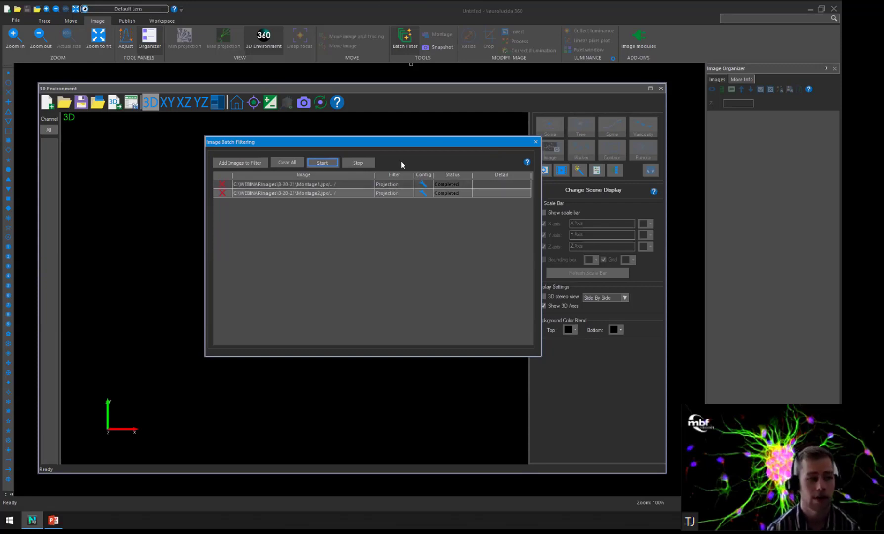
left_click(536, 142)
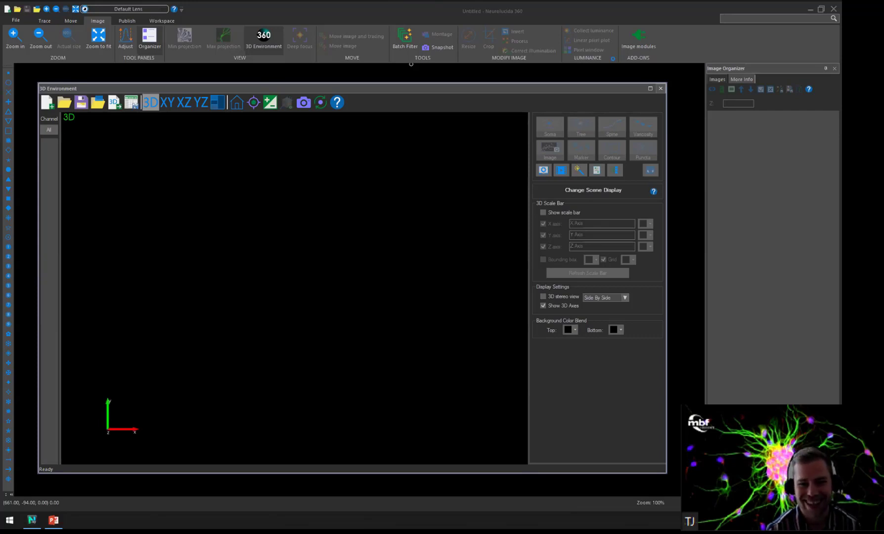
Load the Montage1.jpx and Montage2.jpx stacks, dismiss the single-stack notice and inspect the neuron in 3D.
left_click(432, 267)
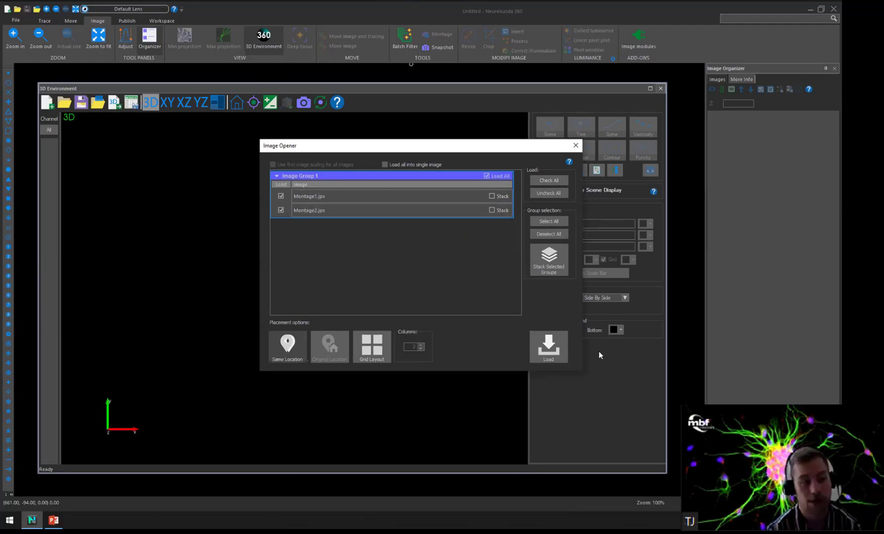
left_click(552, 352)
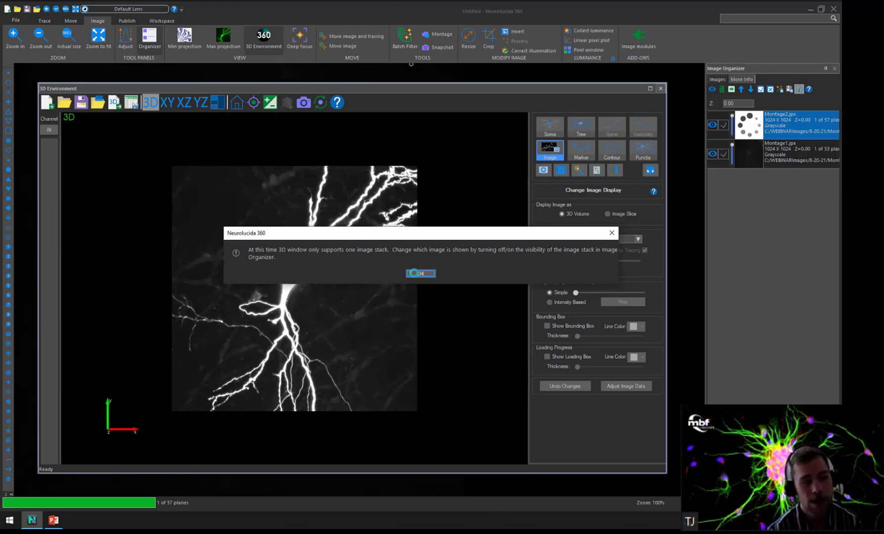
left_click(414, 273)
left_click_drag(239, 249, 403, 278)
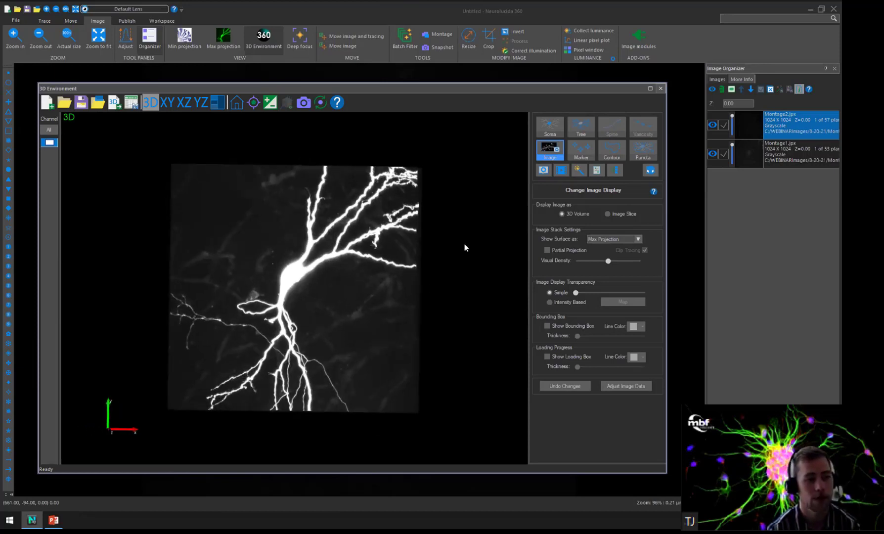
Close the 3D environment and move only the Montage1.jpx stack to the right of Montage2.jpx, keeping both selected for operations at the end.
left_click(661, 89)
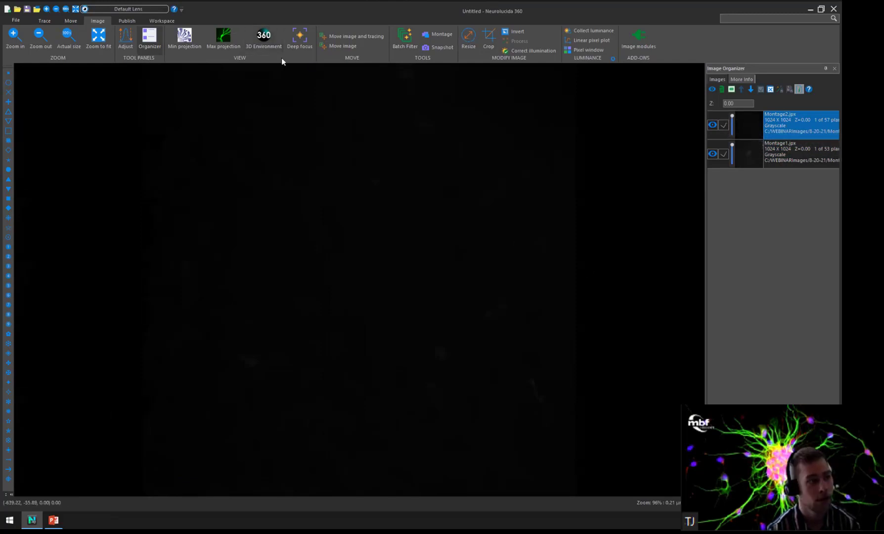
left_click(344, 46)
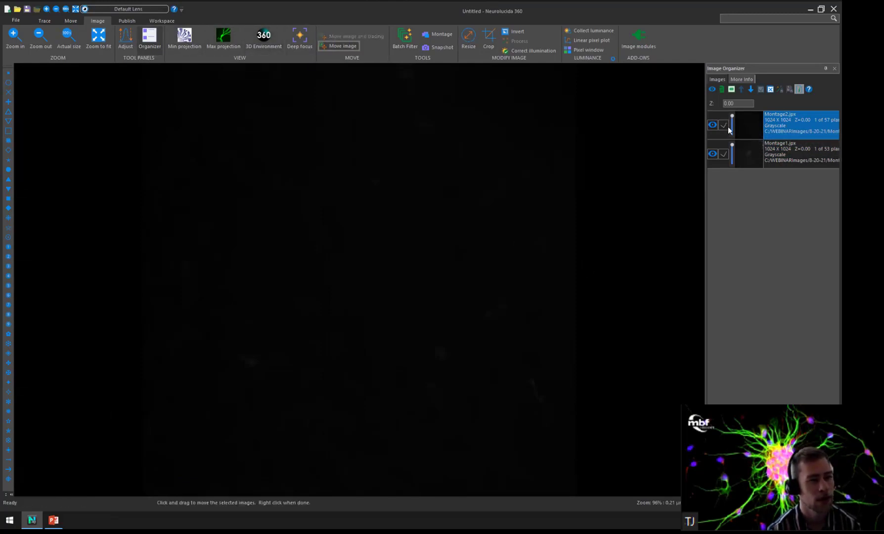
left_click_drag(325, 193, 529, 205)
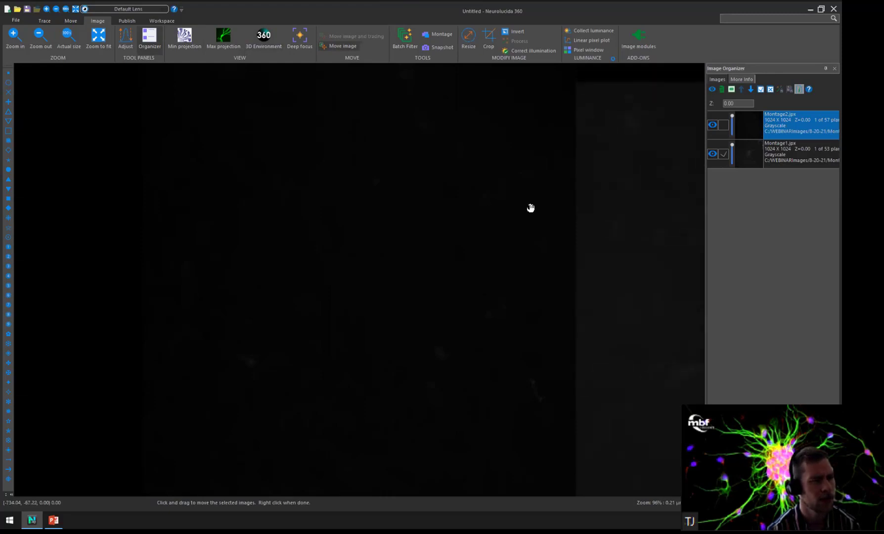
left_click(41, 36)
left_click(724, 125)
Examine both montage stacks side by side through their focal planes.
scroll(637, 167, "down", 1)
scroll(638, 168, "down", 11)
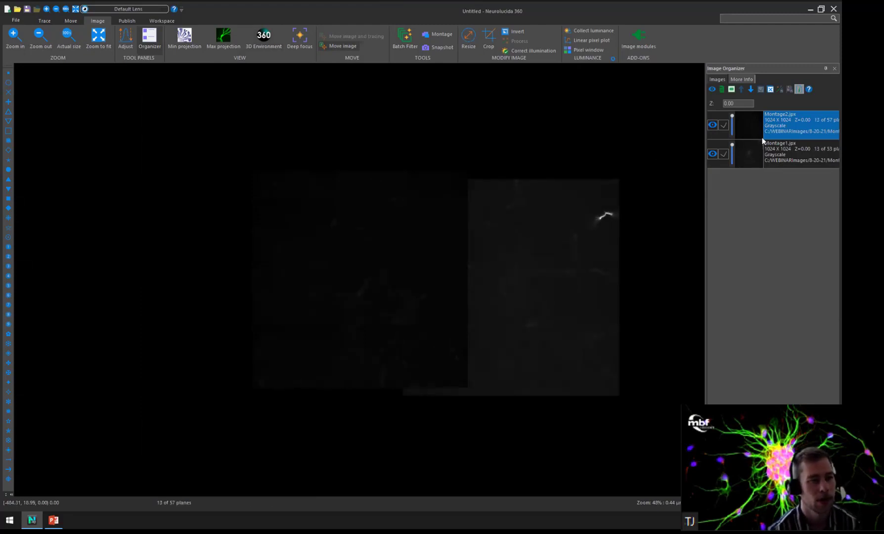
left_click(99, 36)
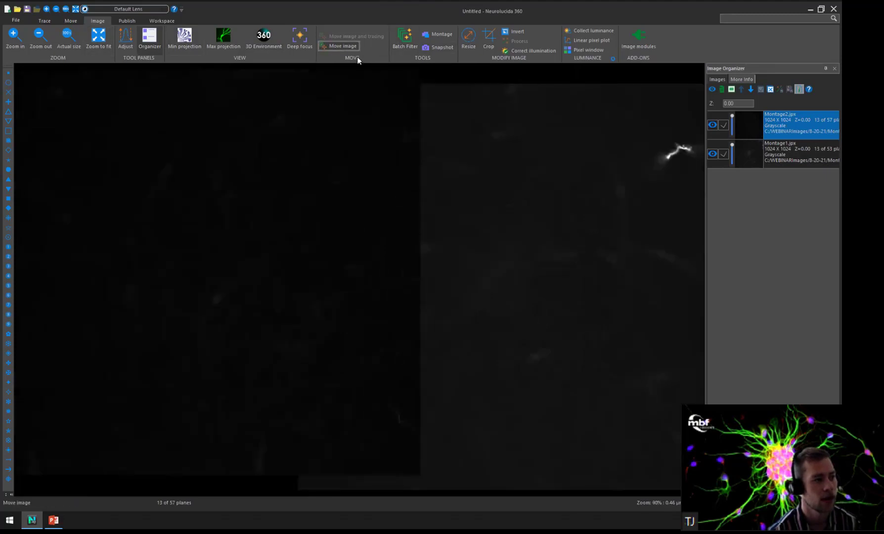
scroll(402, 96, "down", 3)
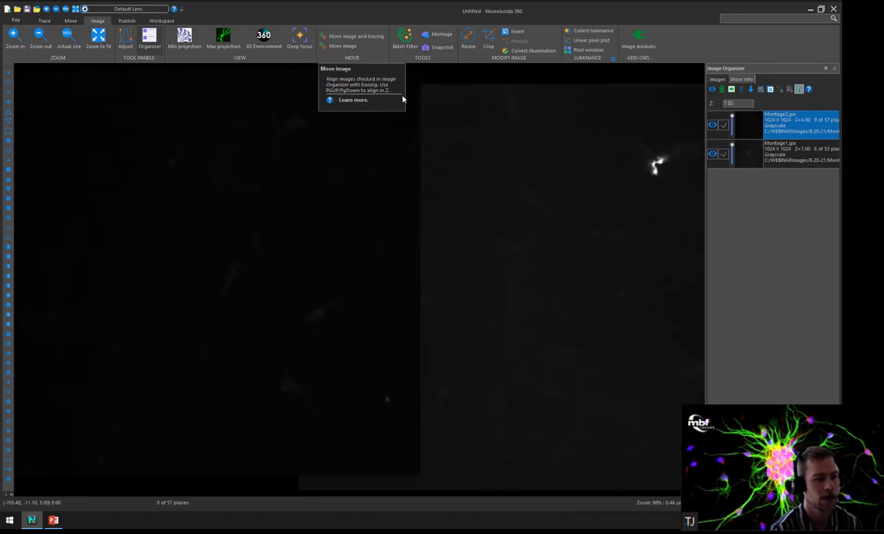
scroll(402, 94, "down", 20)
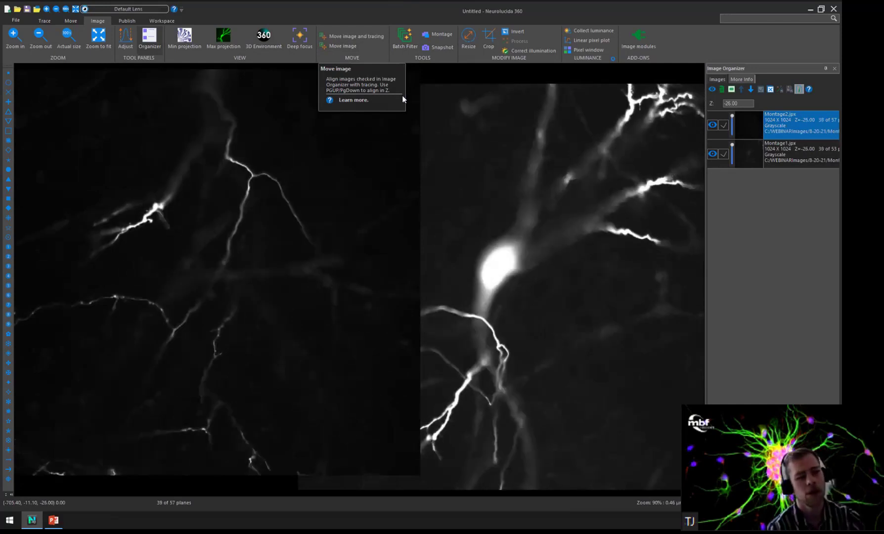
scroll(402, 94, "down", 7)
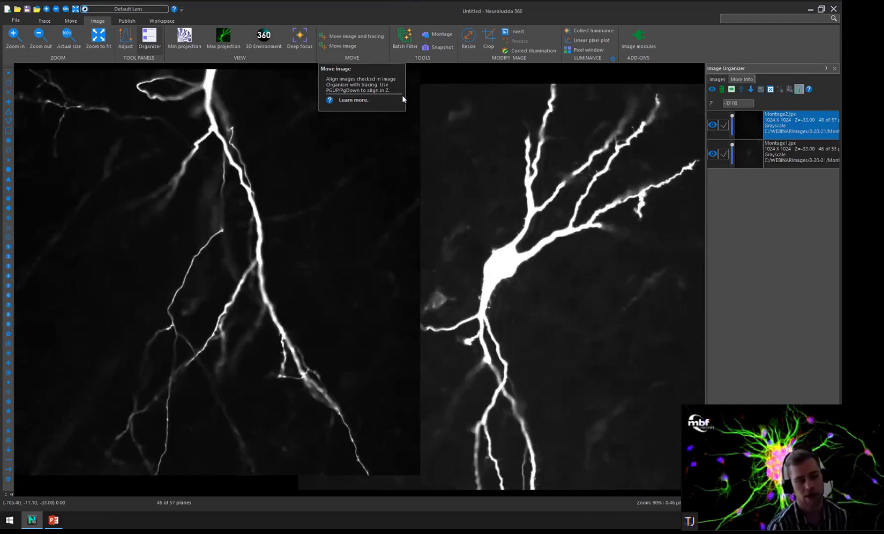
scroll(402, 94, "up", 2)
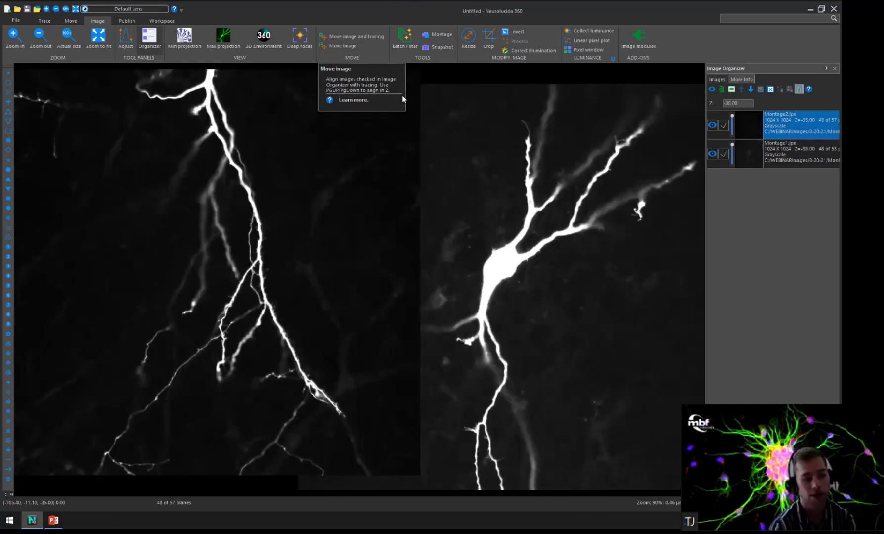
scroll(402, 94, "down", 5)
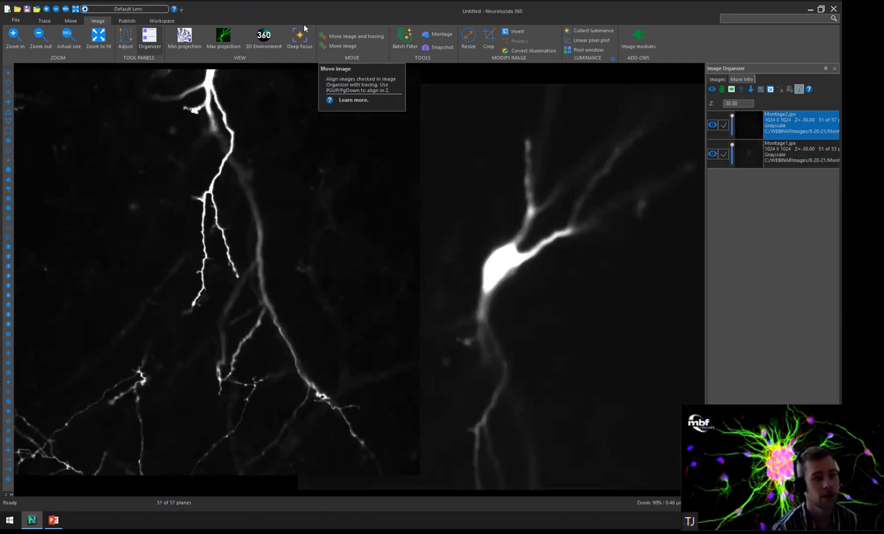
Hide the Montage1.jpx and Montage2.jpx stacks and load Montage1_Projection.jp2 and Montage2_Projection.jp2.
left_click(712, 127)
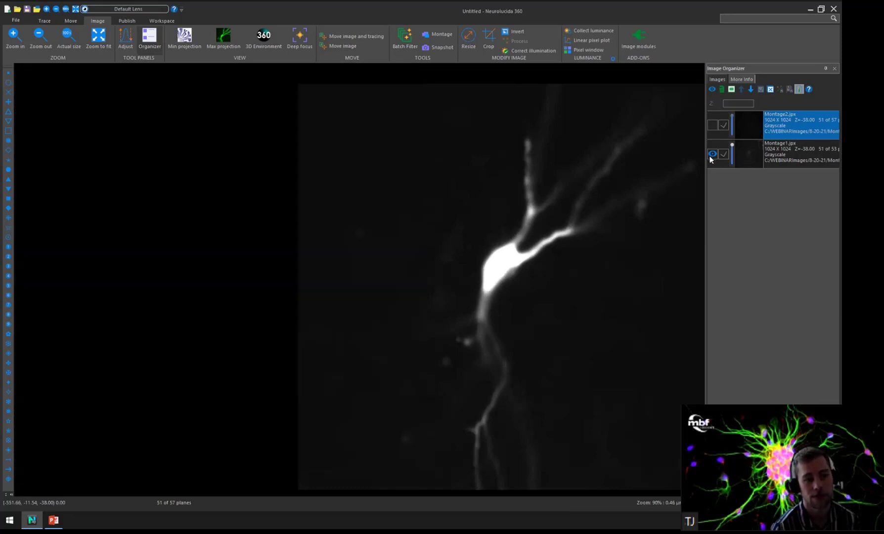
left_click(713, 154)
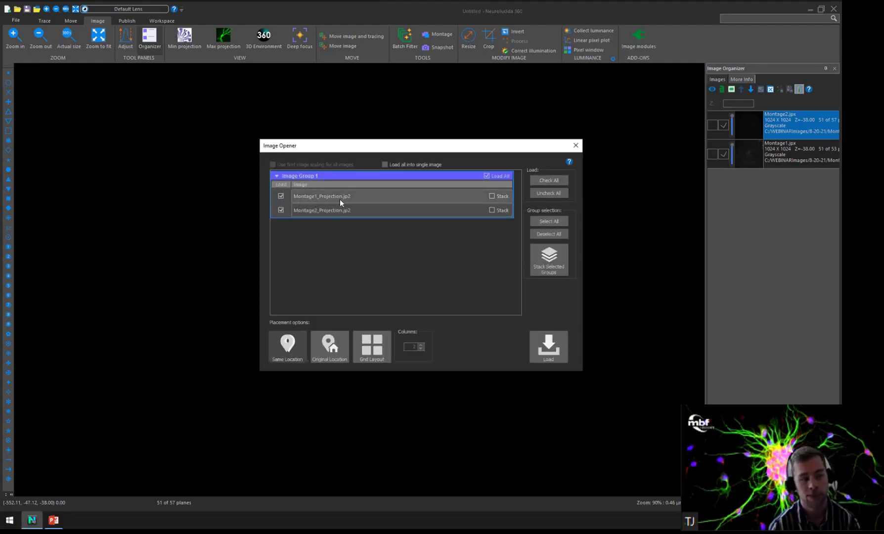
left_click(552, 349)
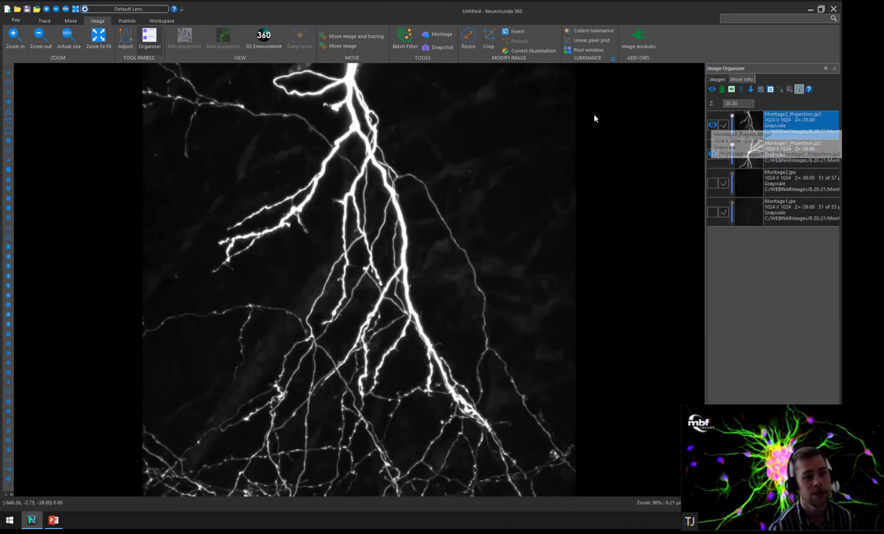
Exclude Montage2_Projection.jp2 from operations and move only the Montage1_Projection.jp2 image to the right of it.
left_click(725, 126)
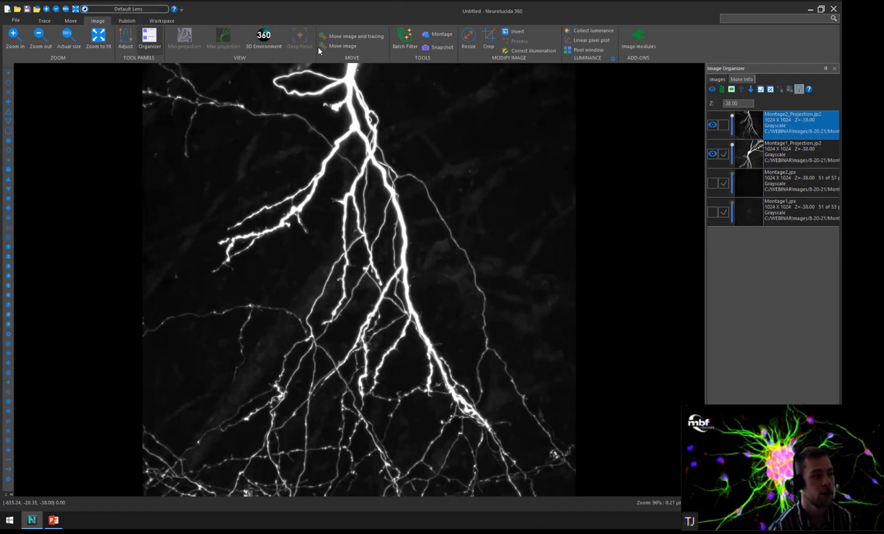
left_click(341, 46)
left_click_drag(477, 226, 674, 197)
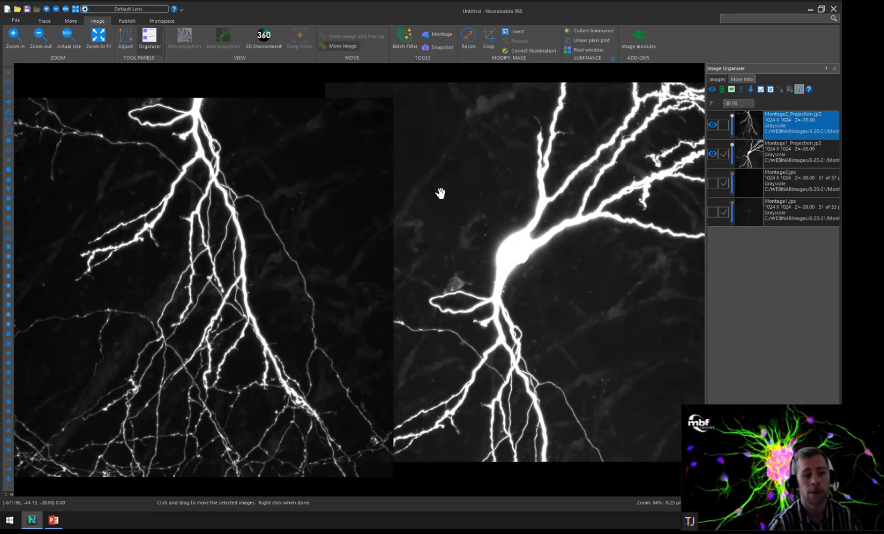
Open the projection images in the 3D environment, dismiss the notice and rotate the loaded projection slightly to inspect it.
left_click(266, 37)
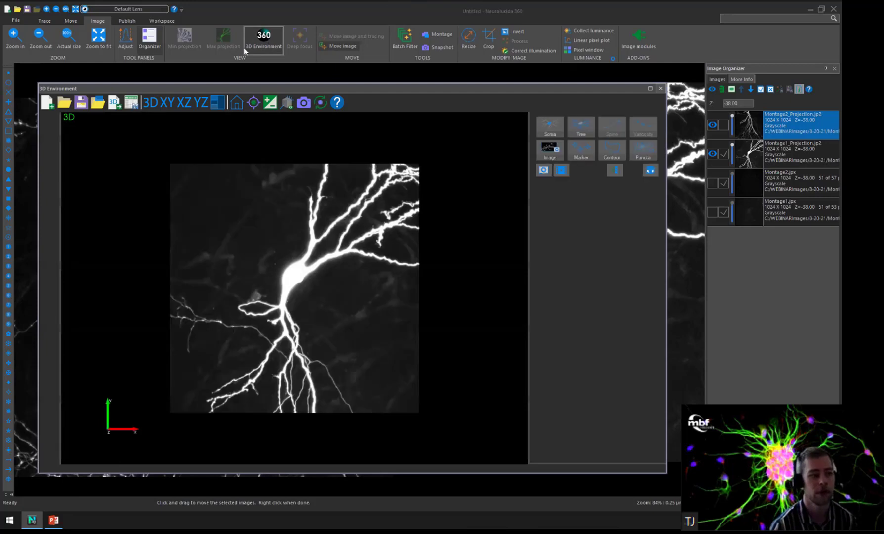
left_click(421, 276)
left_click_drag(200, 243, 218, 257)
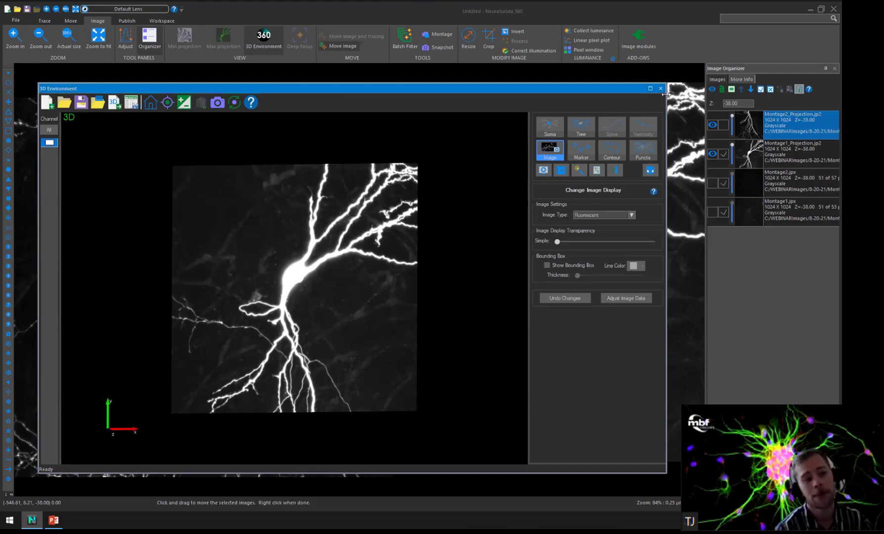
Start a new data file with all images closed.
left_click(69, 21)
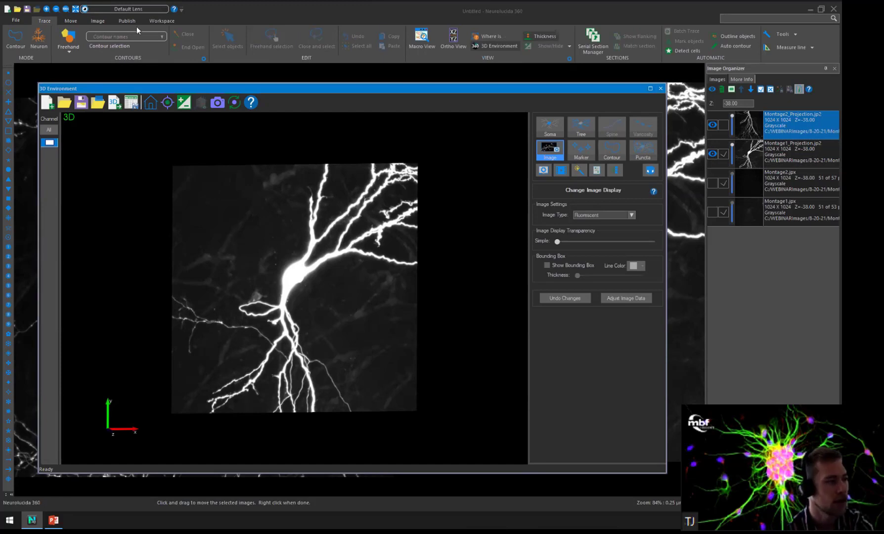
left_click(98, 22)
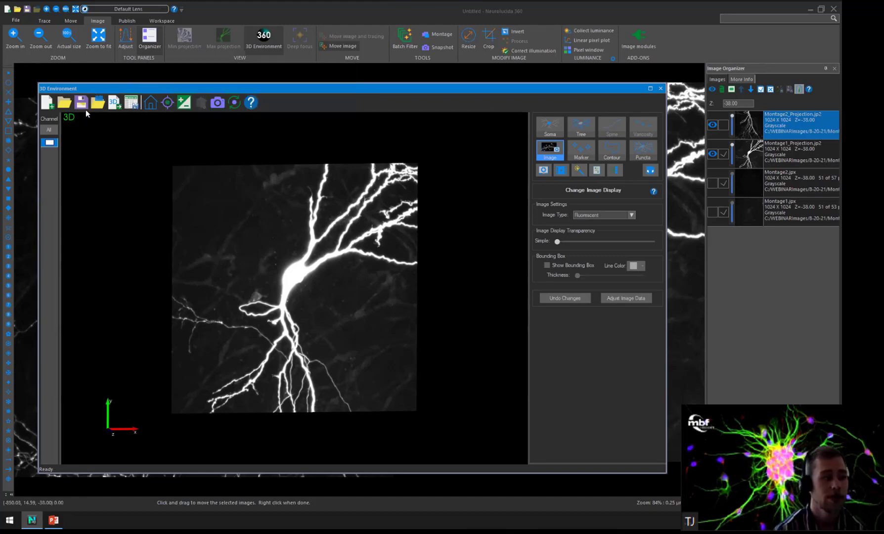
left_click(53, 107)
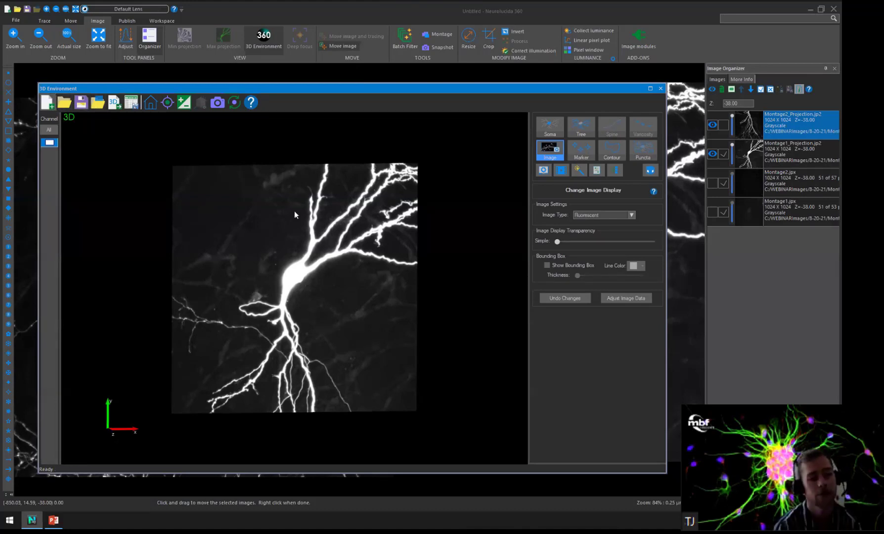
left_click(431, 273)
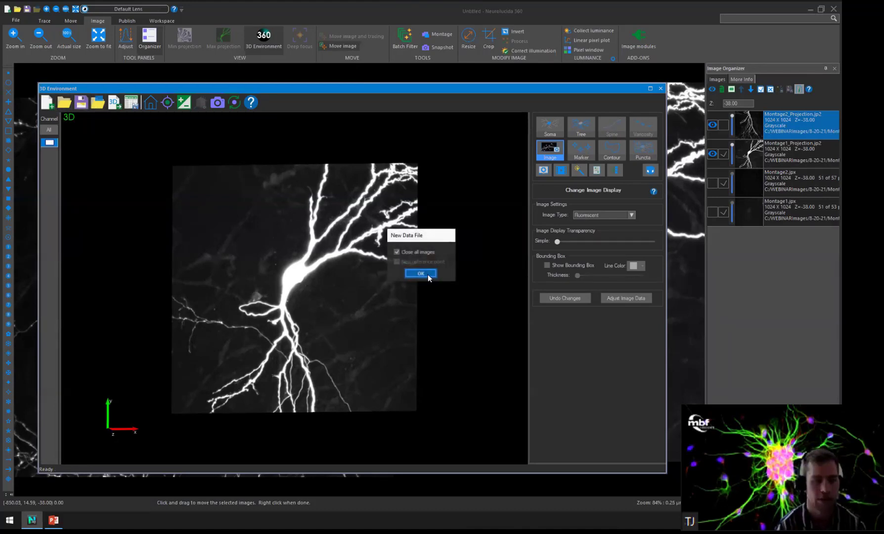
left_click(421, 273)
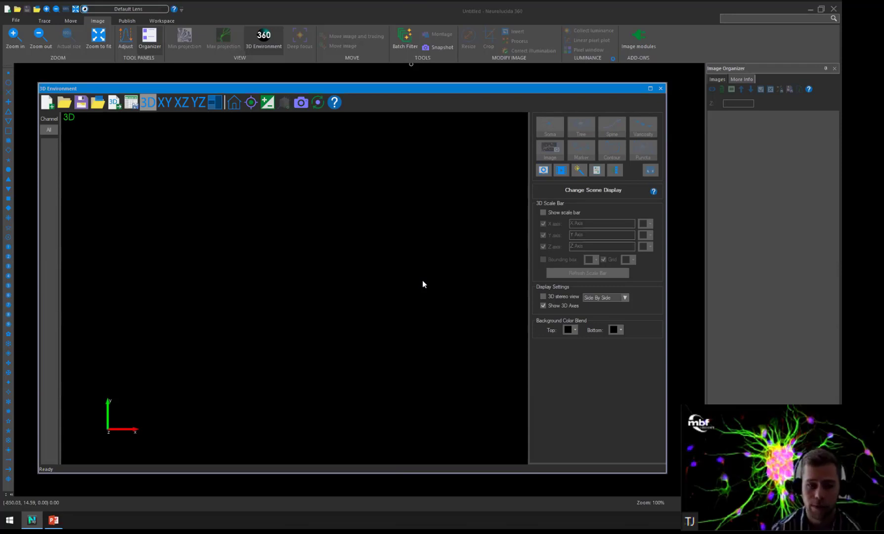
Open the image batch filter and remove the completed Montage1.jpx and Montage2.jpx entries from its list.
left_click(404, 39)
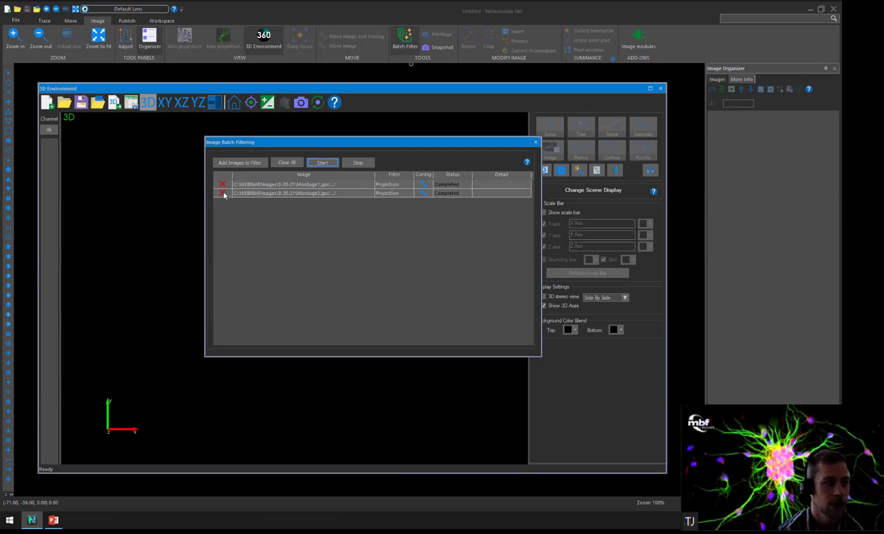
left_click(227, 186)
left_click(228, 187)
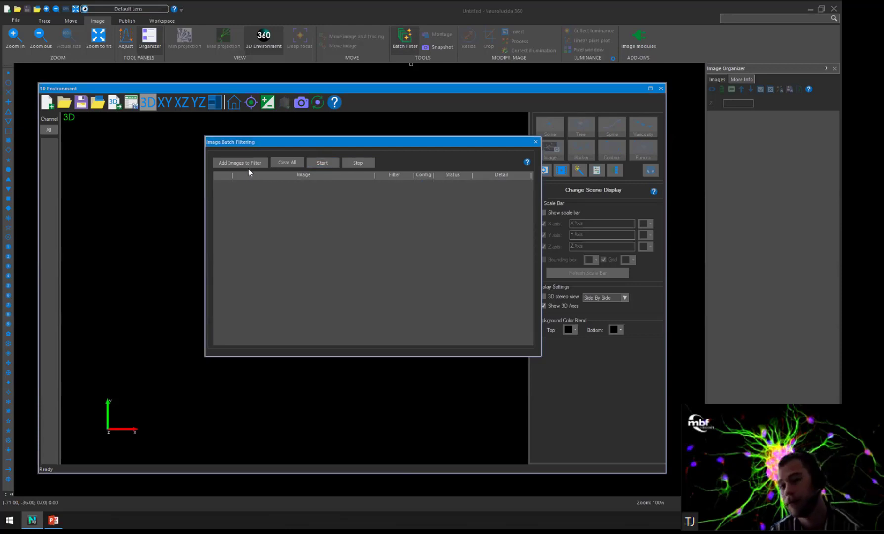
Add the 1041_.tif image from the computer to the batch filter list and close the batch filtering window.
left_click(238, 164)
left_click(378, 176)
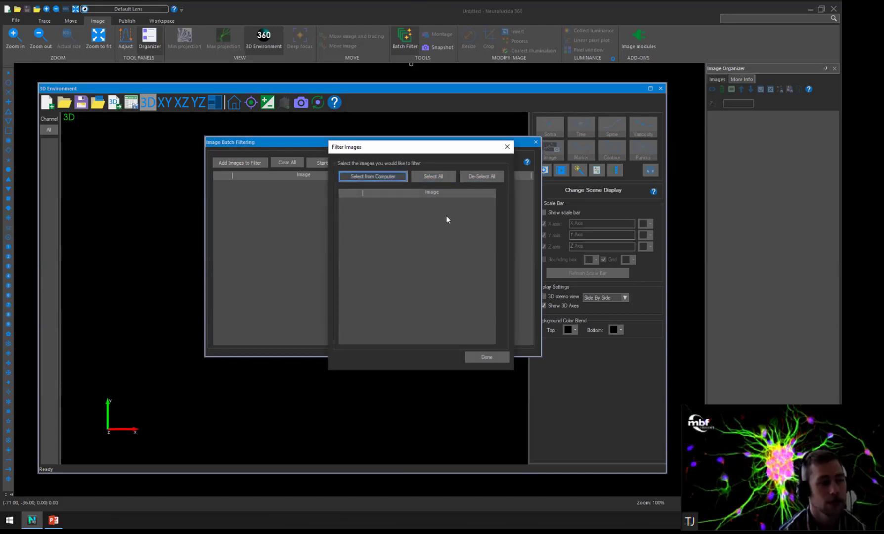
left_click(369, 207)
left_click(523, 426)
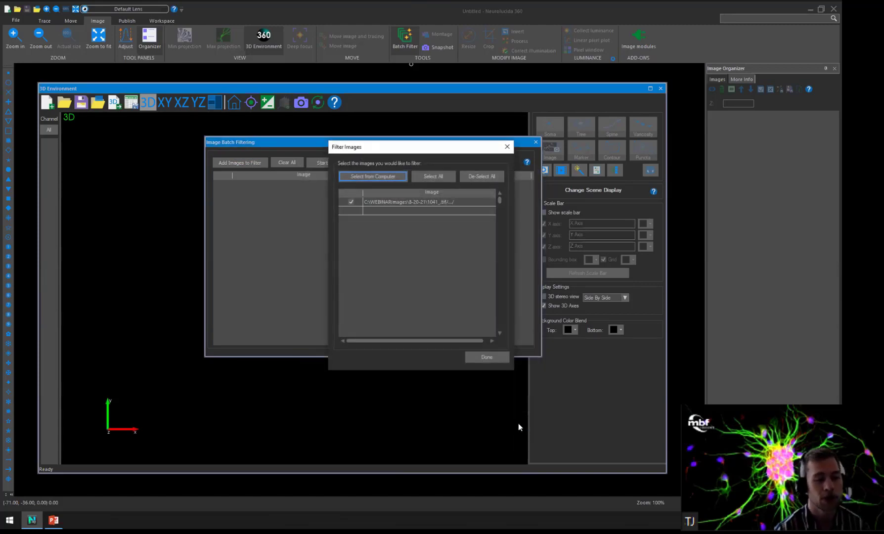
left_click(487, 356)
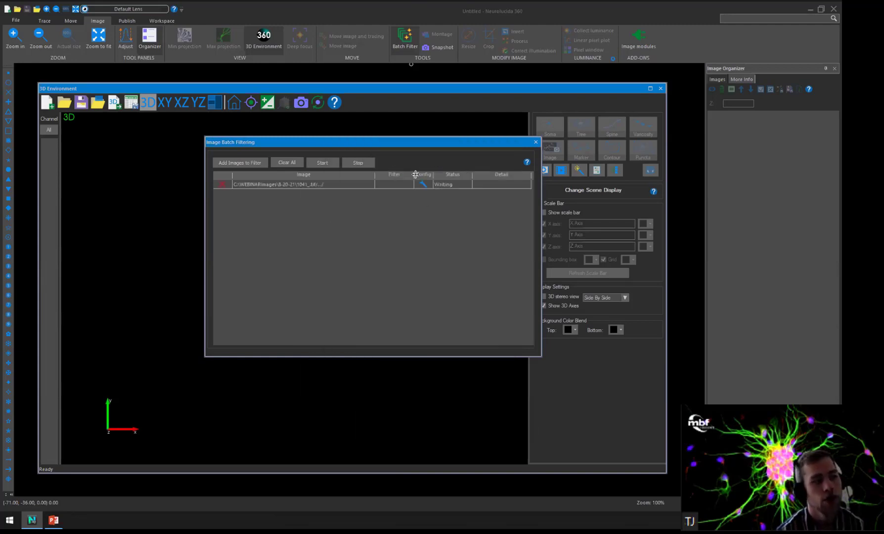
left_click(535, 142)
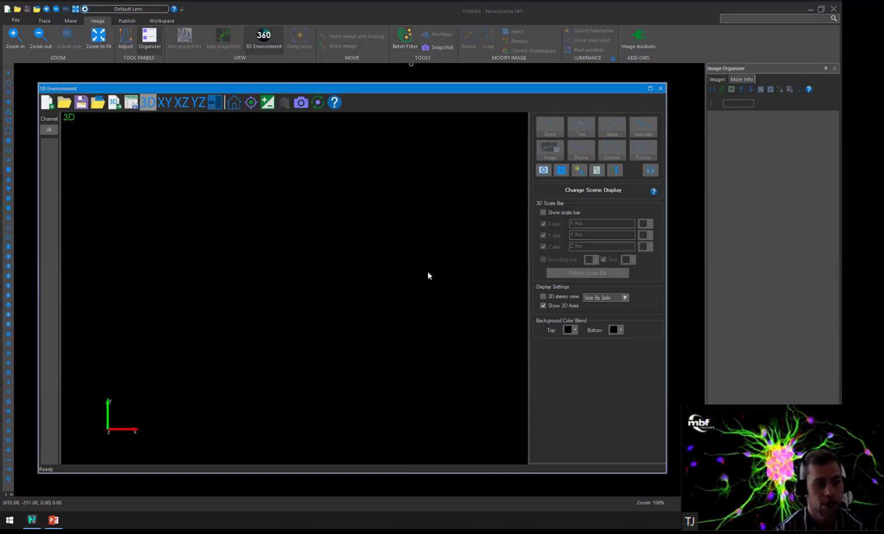
Load the 1041_.tif stack with a Z distance of 0.3 µm and overridden X and Y scaling of 0.1 µm per voxel.
left_click(417, 211)
type(".3")
left_click(503, 305)
left_click_drag(492, 208, 437, 199)
type("0.1")
key("Tab")
type("0.1")
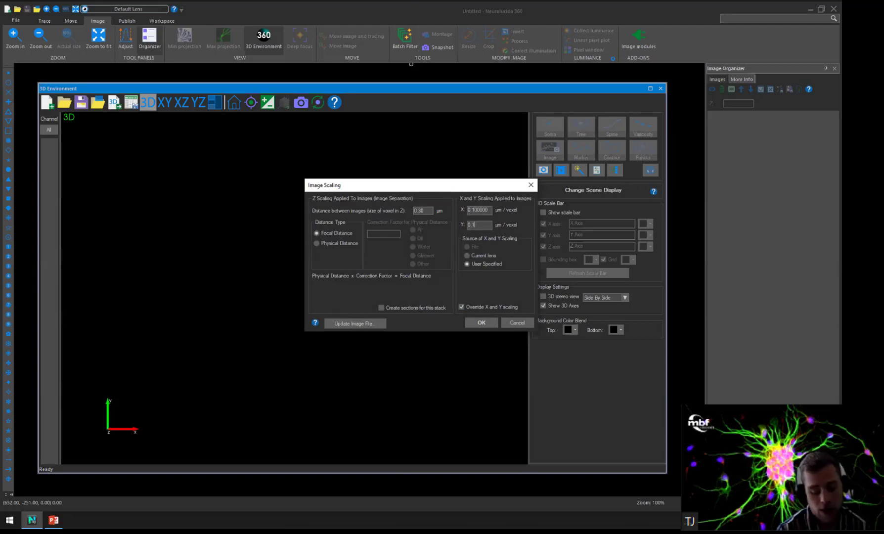
key("Return")
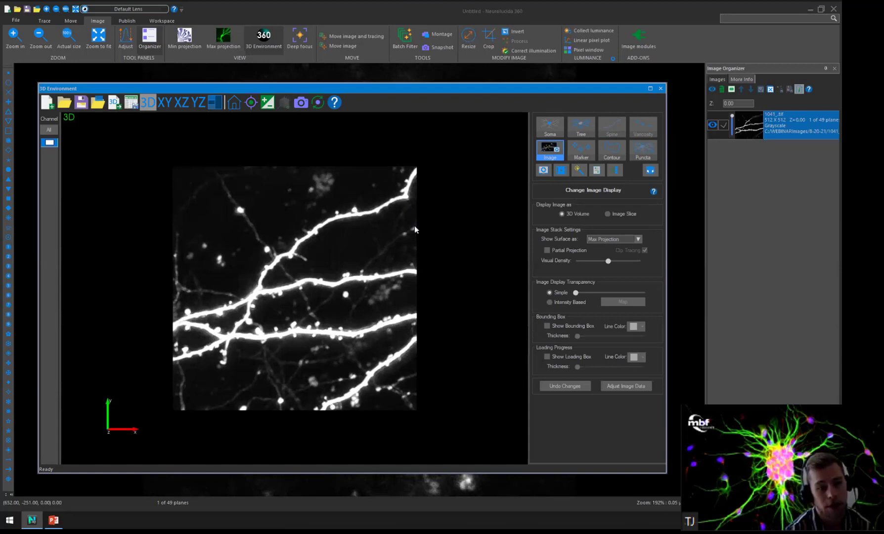
Inspect the dendrites of the 1041_.tif stack in 3D from several angles and close the 3D environment.
scroll(308, 261, "up", 3)
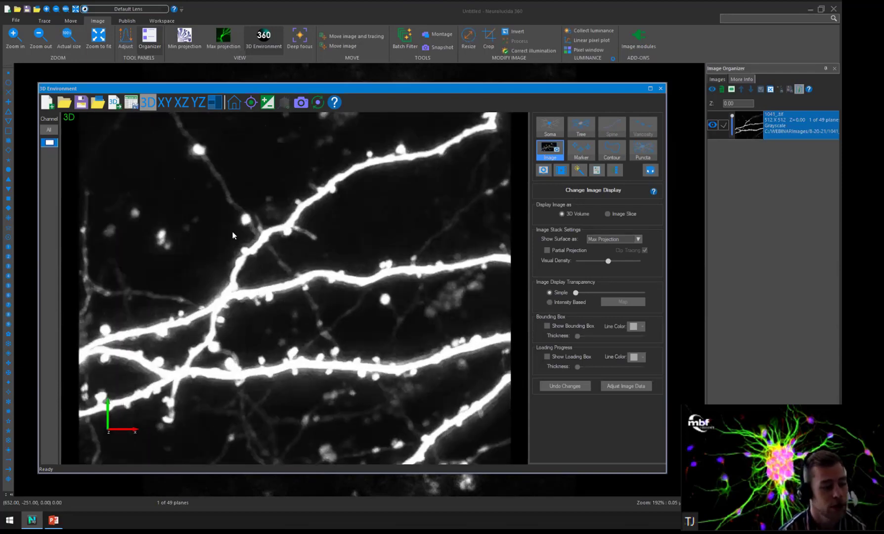
left_click_drag(241, 251, 264, 177)
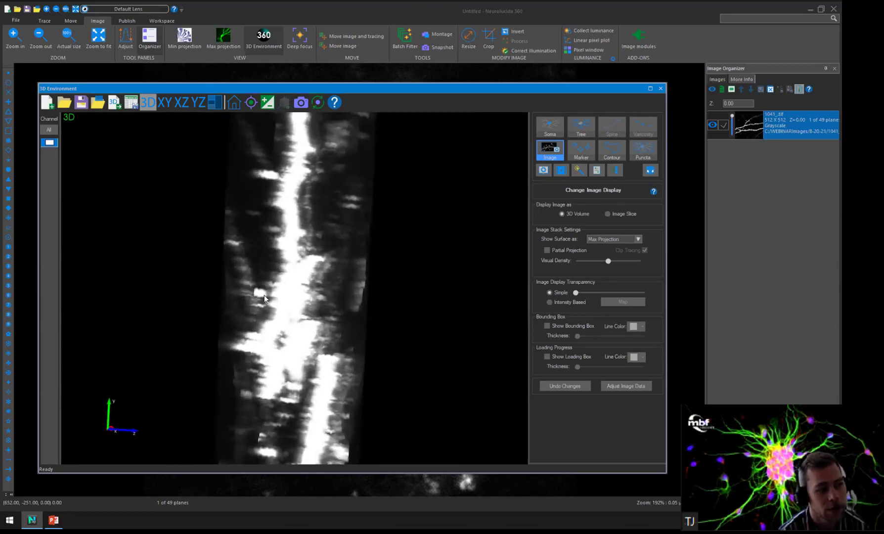
left_click_drag(349, 305, 311, 221)
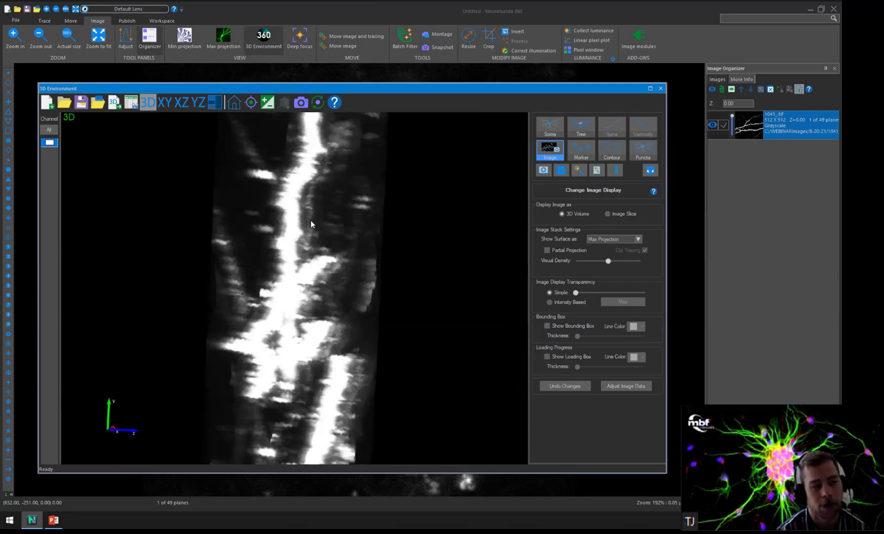
left_click_drag(429, 272, 223, 250)
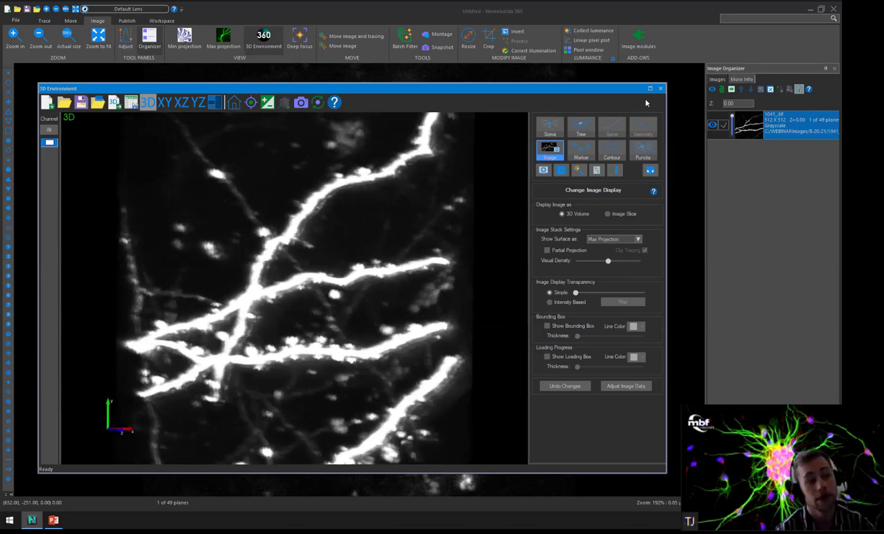
left_click(660, 89)
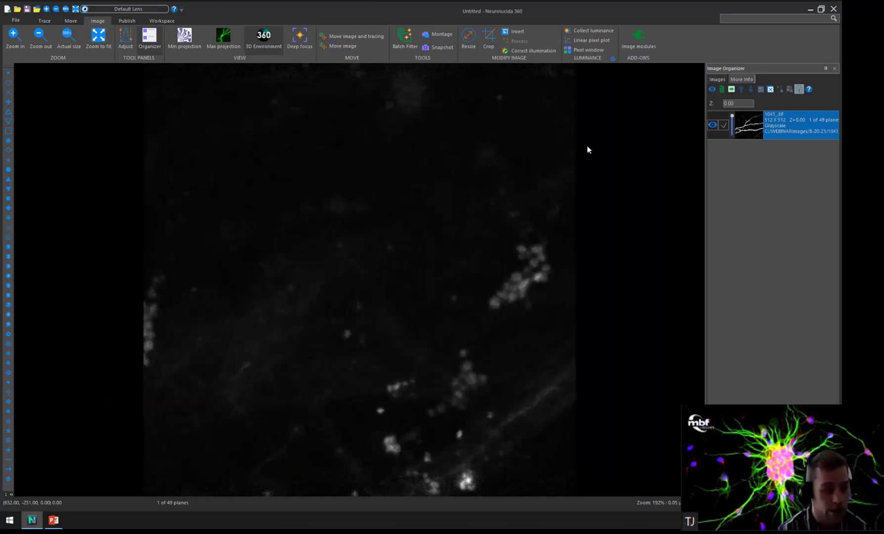
Examine the dendrites and spines through the focal planes of the 1041_.tif stack.
scroll(588, 149, "down", 7)
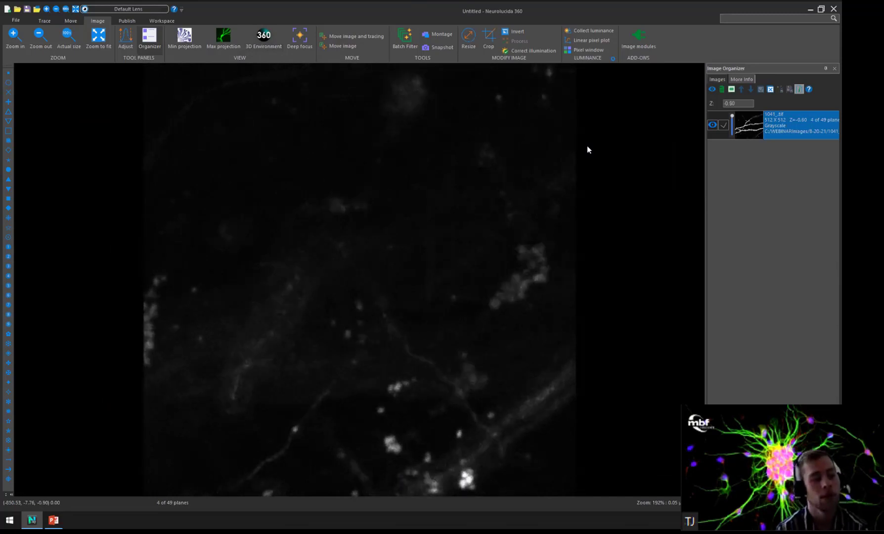
scroll(587, 146, "down", 9)
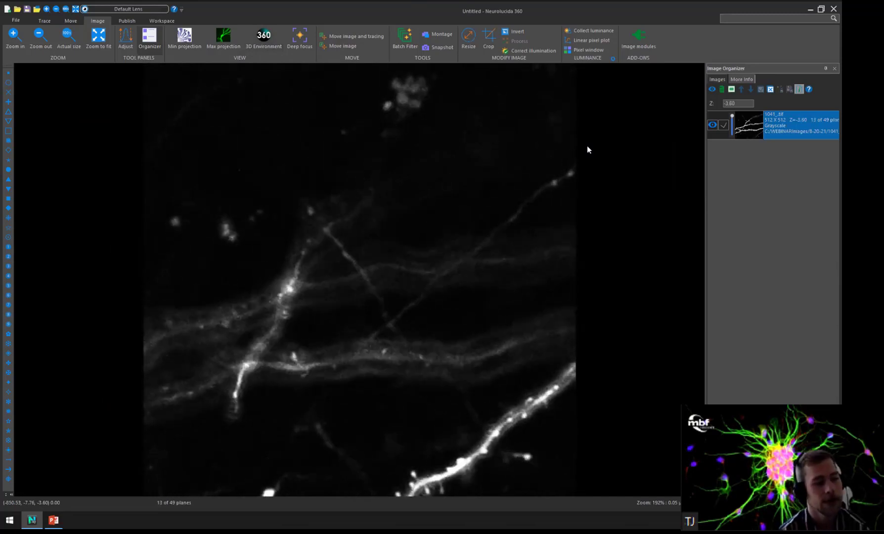
scroll(588, 149, "down", 7)
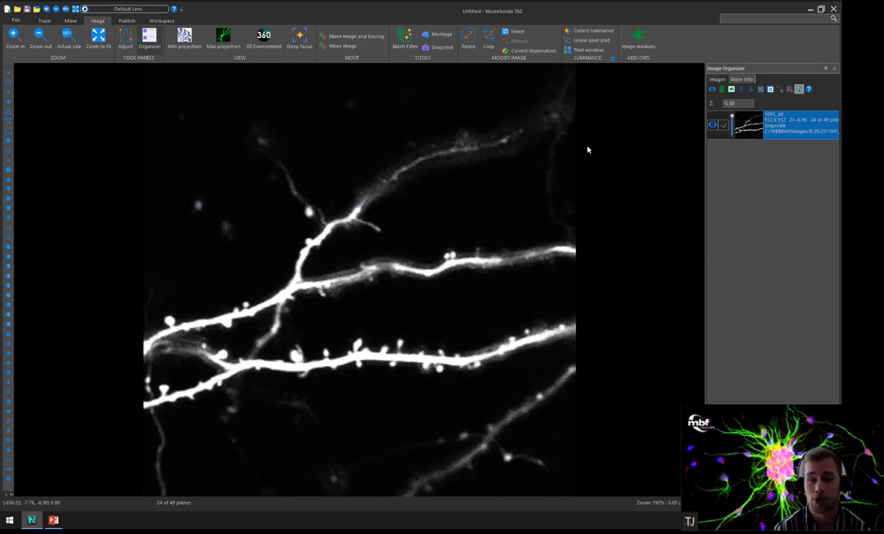
scroll(587, 149, "down", 4)
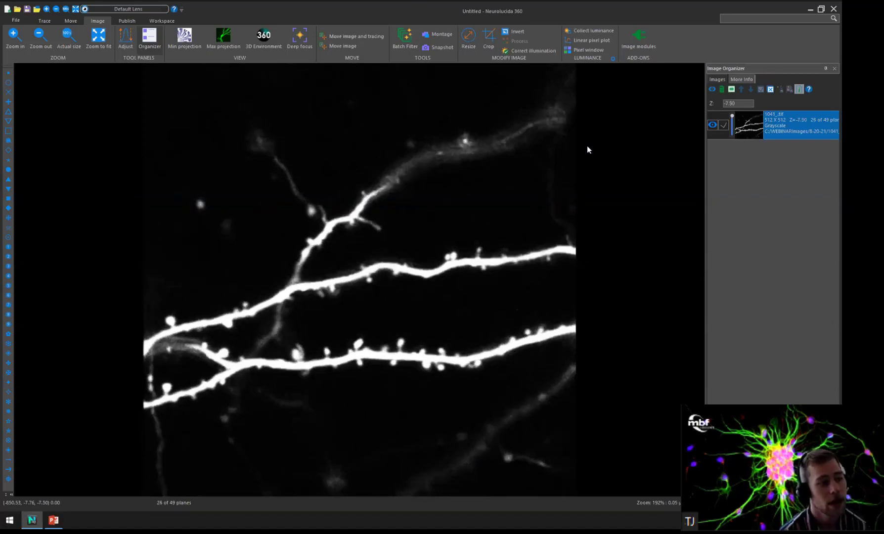
scroll(588, 149, "down", 3)
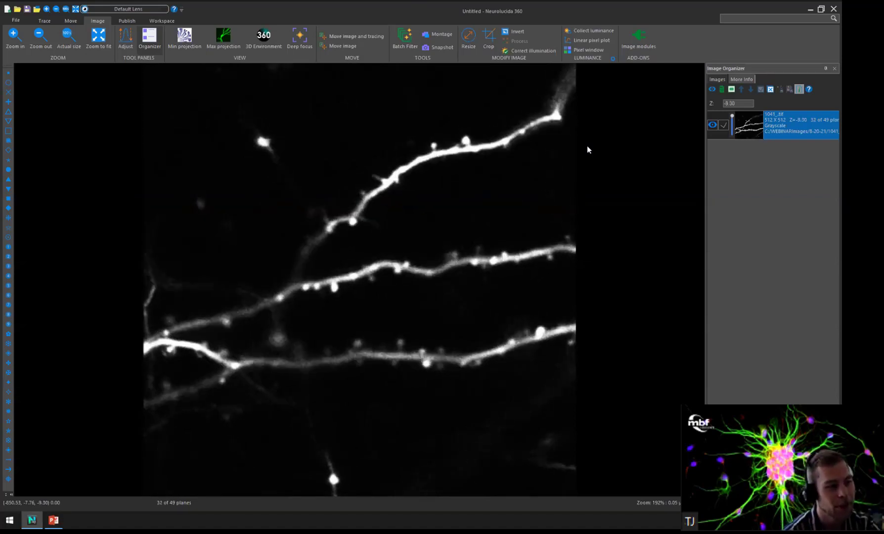
scroll(588, 149, "up", 8)
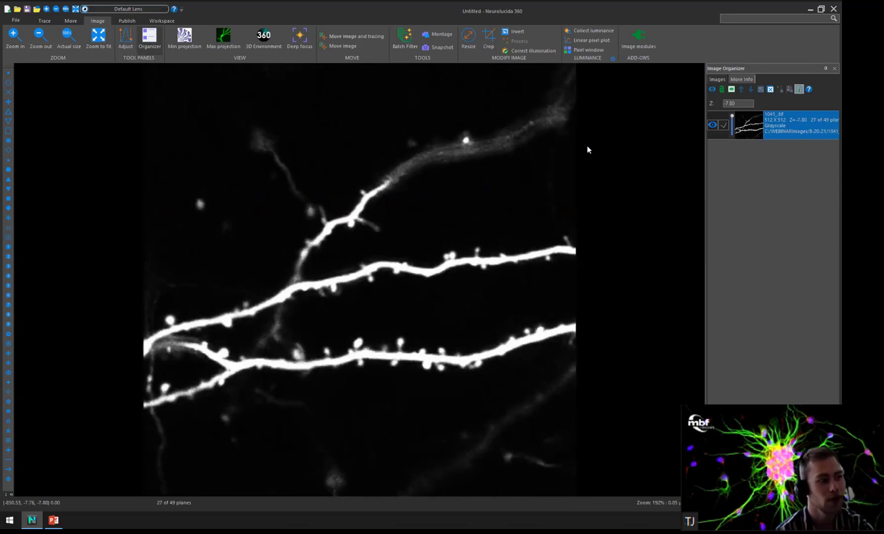
scroll(588, 149, "up", 2)
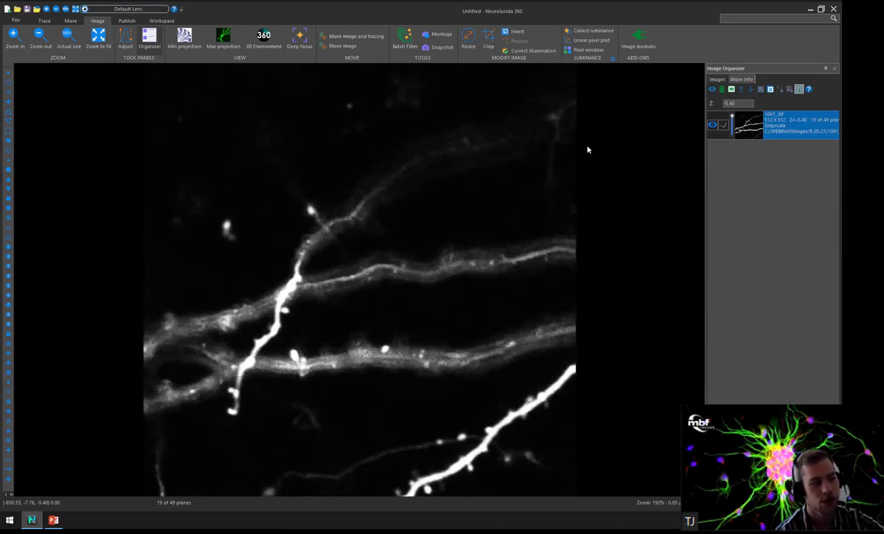
scroll(587, 149, "down", 8)
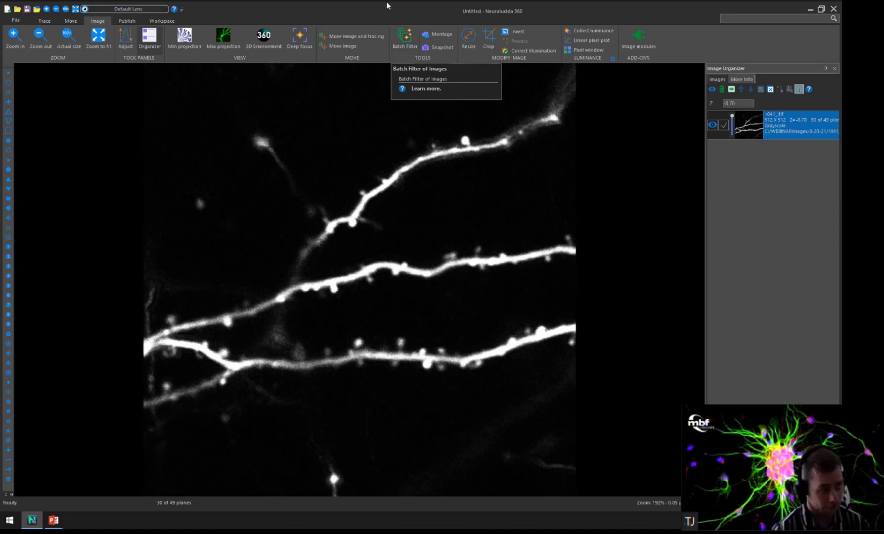
Configure an In vivo batch filter for 1041_.tif with a max displacement of 10 pixels and a band count of 16.
left_click(408, 41)
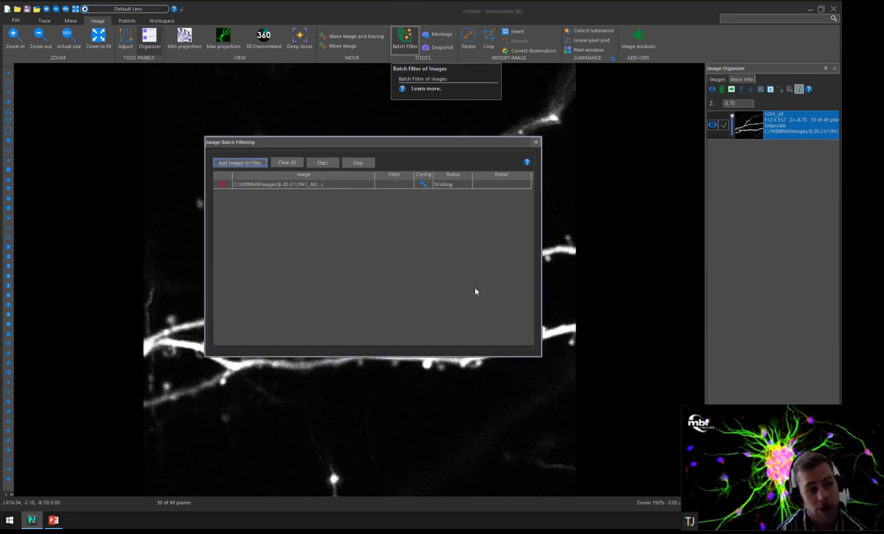
left_click(422, 183)
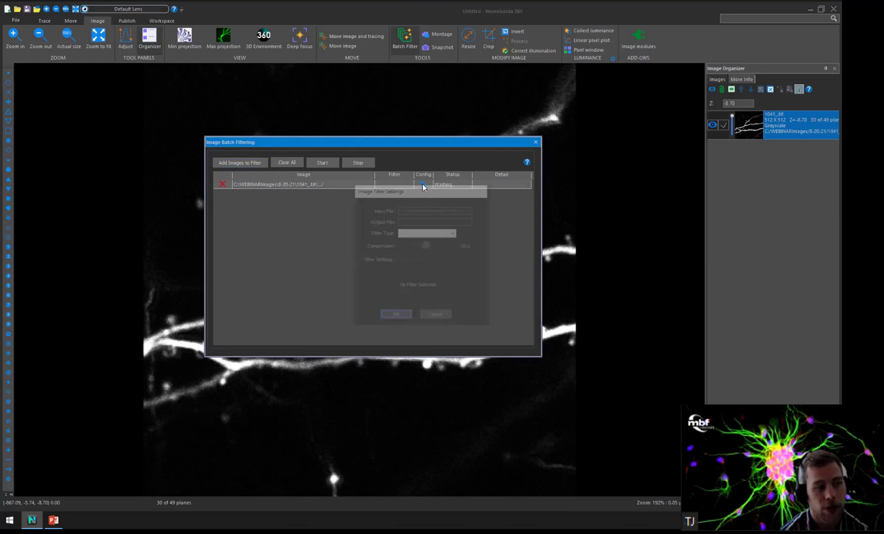
left_click(455, 234)
left_click(433, 256)
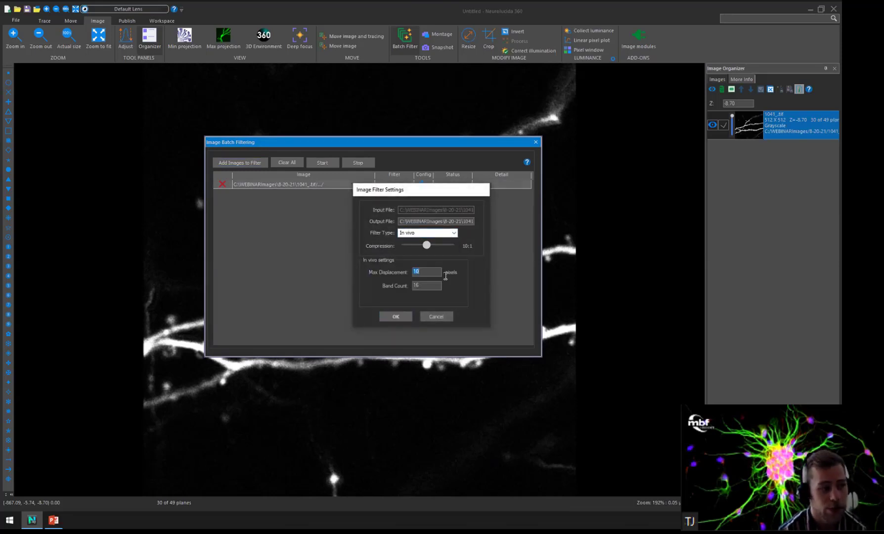
left_click(430, 286)
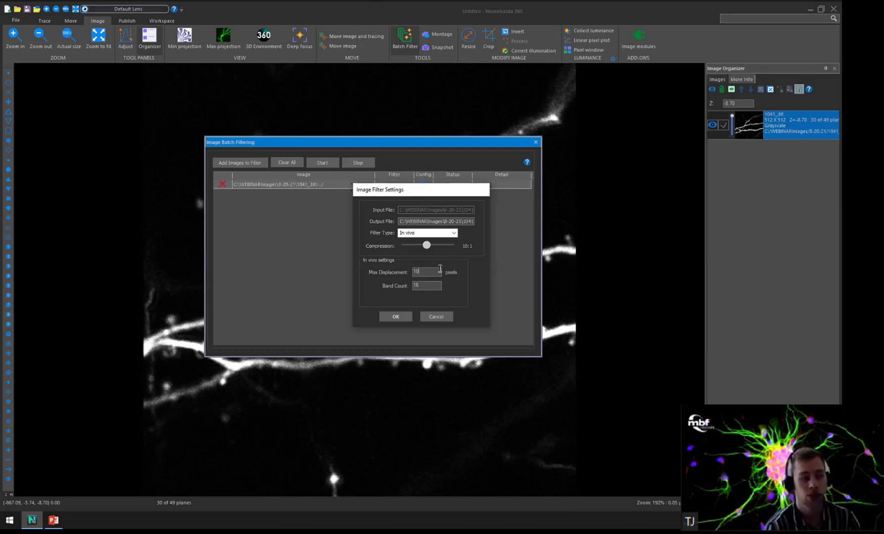
left_click(437, 289)
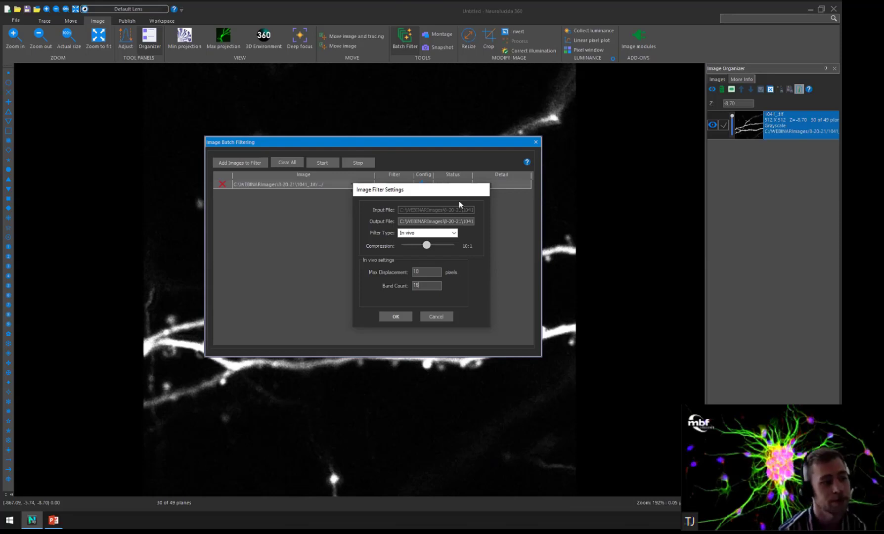
left_click(405, 318)
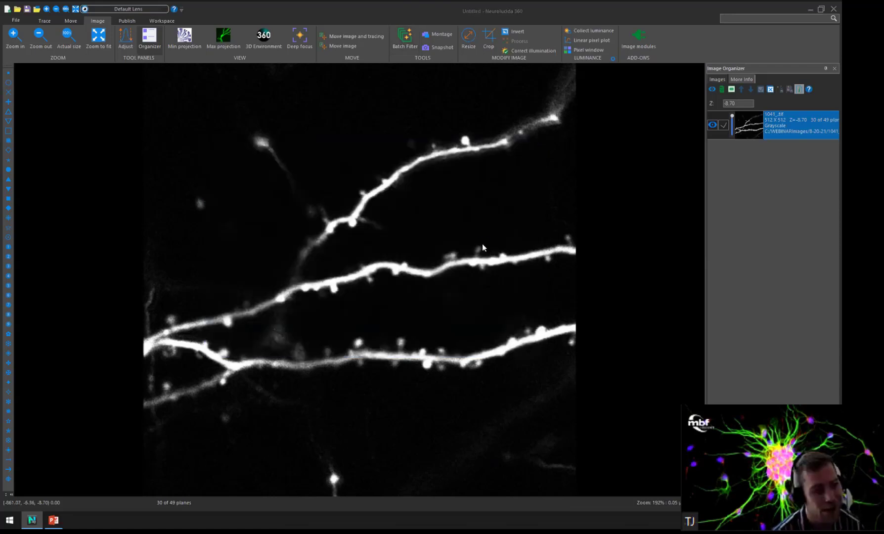
Load the filtered stack 1041__In vivoDCT16Iterative.jpx with X and Y scaling of 0.1 µm per voxel.
left_click(469, 306)
left_click_drag(490, 211, 400, 208)
type("0.1")
key("Tab")
type("0.1")
key("Return")
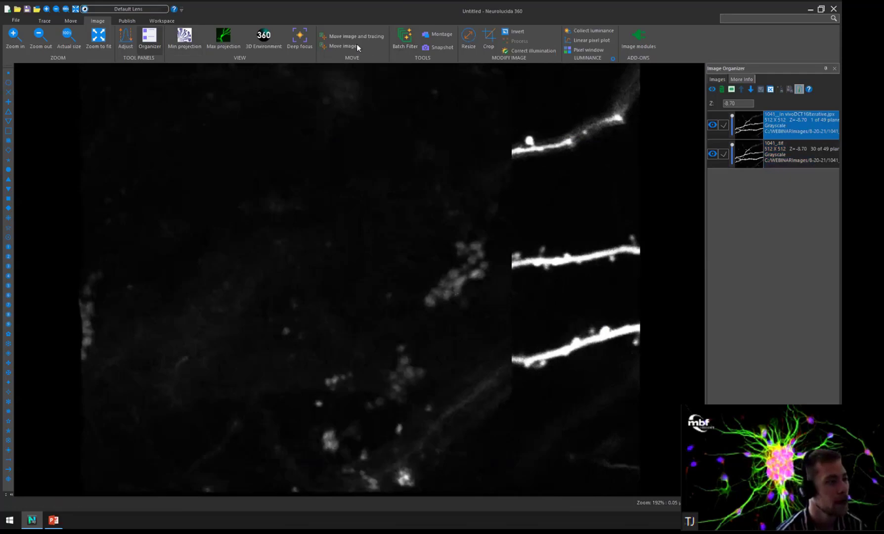
Move the filtered In vivo stack beside the original 1041_.tif stack so that both images are side by side.
left_click(723, 127)
left_click(342, 46)
left_click_drag(551, 296, 604, 271)
left_click(104, 38)
left_click(723, 126)
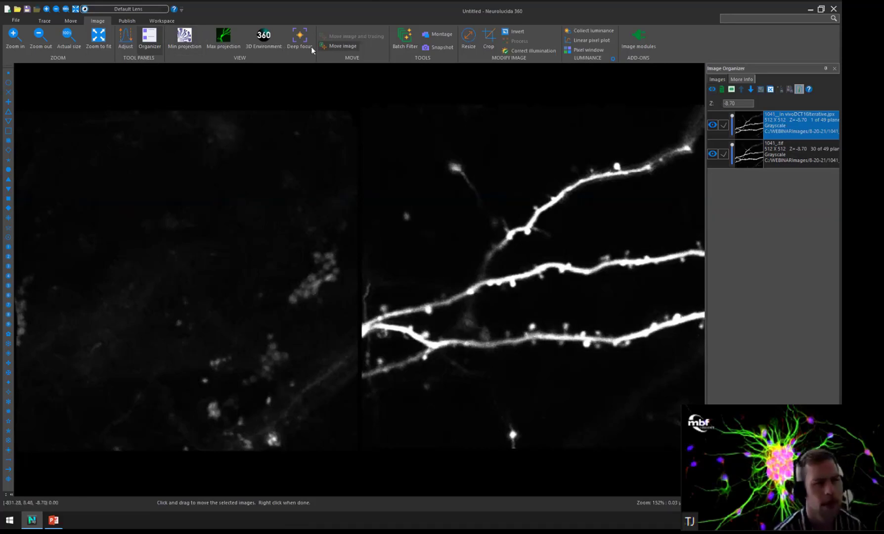
left_click(775, 149)
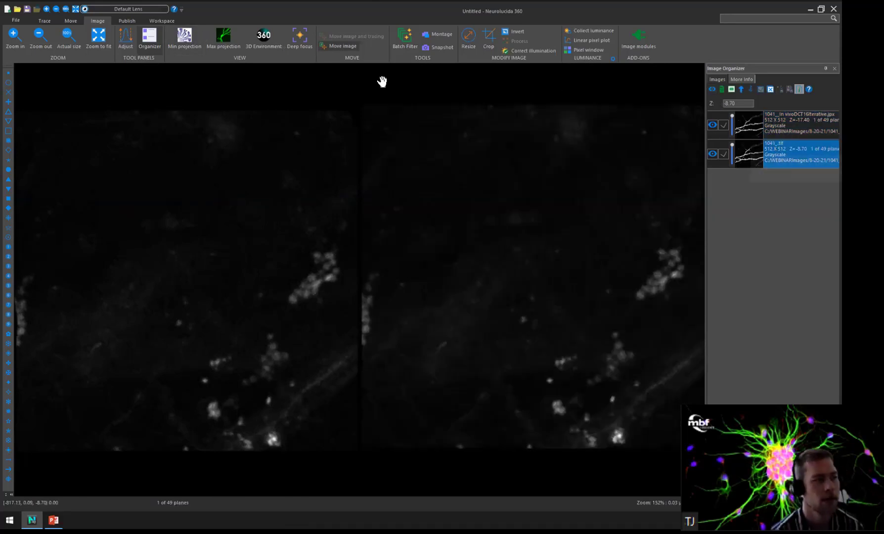
left_click(793, 121)
left_click(346, 46)
Step through the focal planes of the filtered and original 1041_ stacks in turn and check their Z positions.
scroll(68, 92, "down", 5)
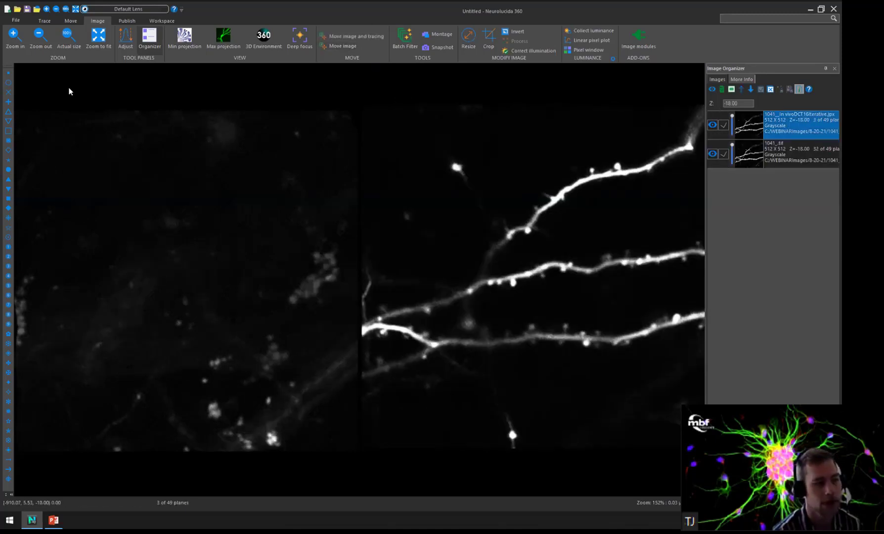
left_click(778, 162)
scroll(778, 161, "down", 3)
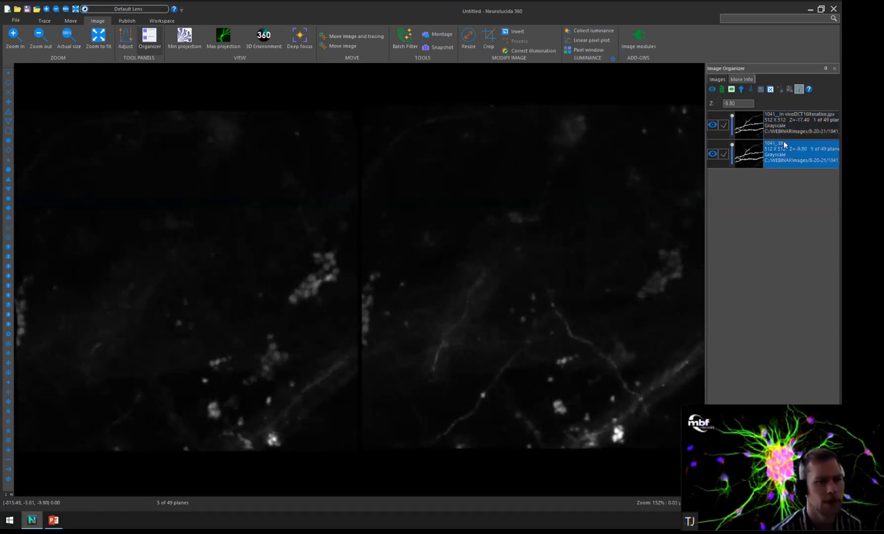
left_click(801, 123)
scroll(801, 121, "down", 3)
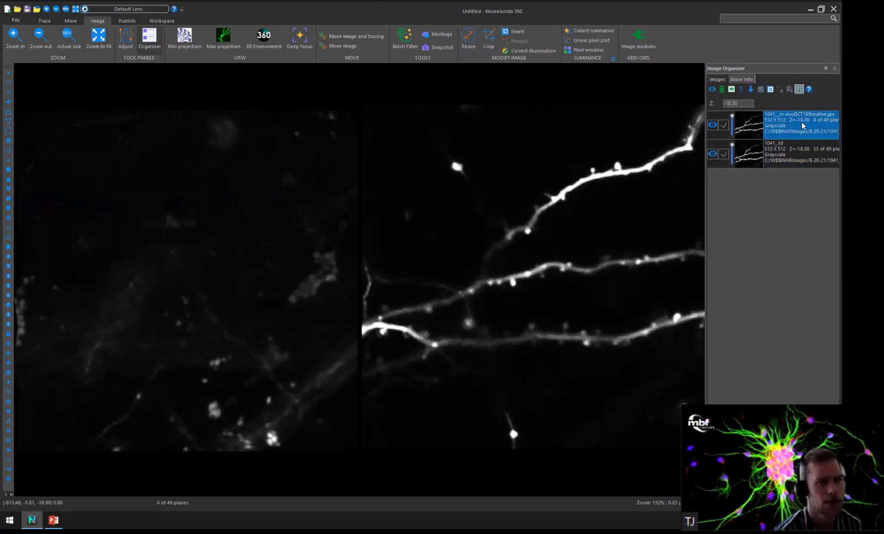
scroll(794, 132, "down", 1)
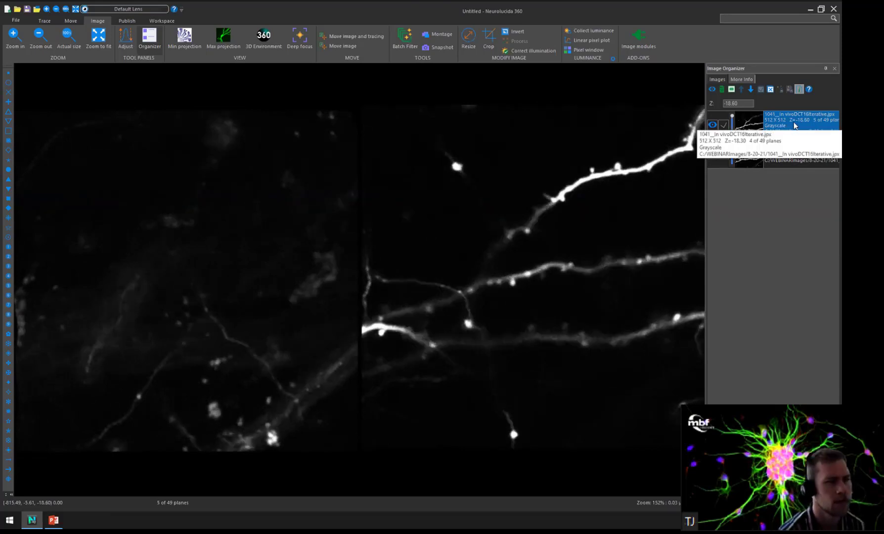
left_click(794, 157)
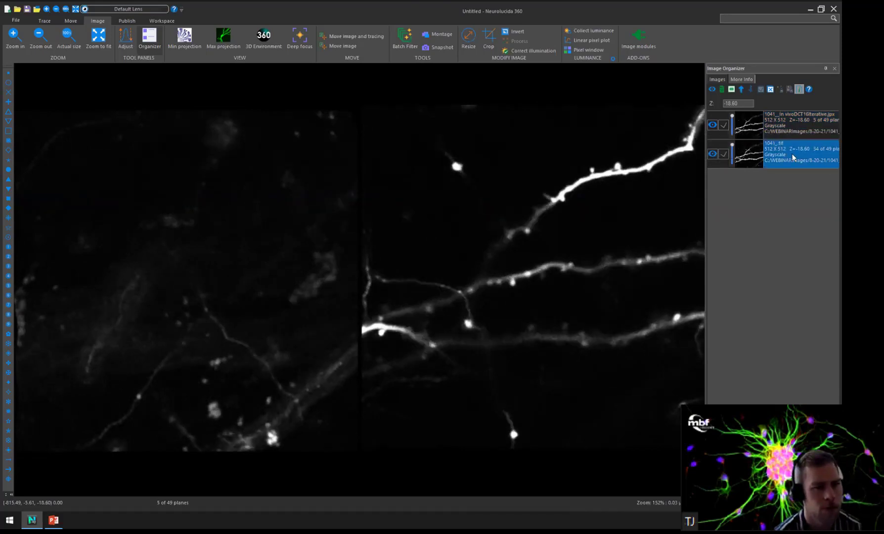
left_click_drag(744, 104, 723, 100)
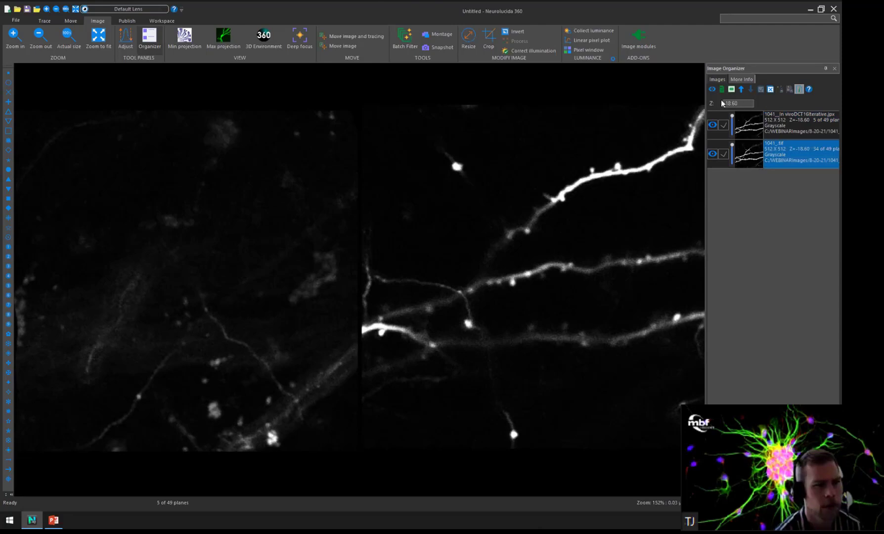
Compare the dendrites in the filtered and original 1041_ stacks side by side through their full depth.
left_click(807, 133)
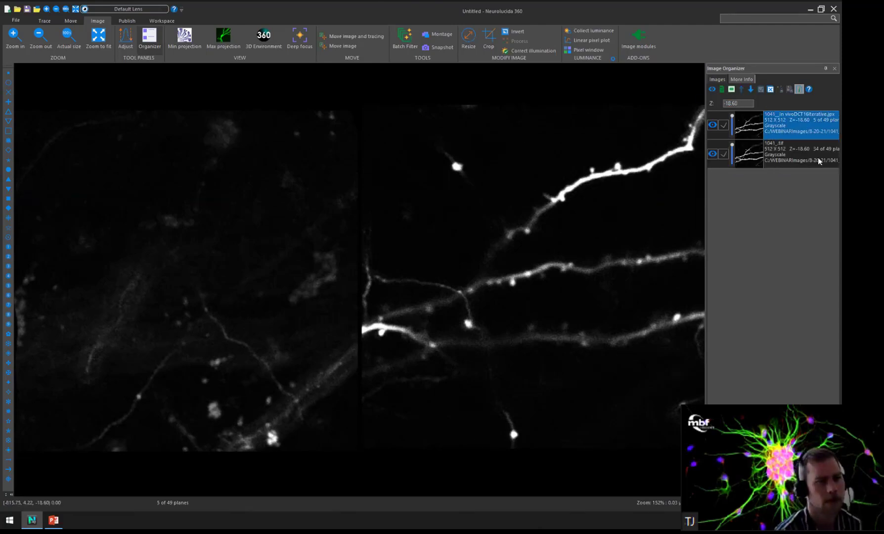
scroll(818, 161, "up", 3)
scroll(818, 161, "down", 2)
scroll(819, 161, "down", 13)
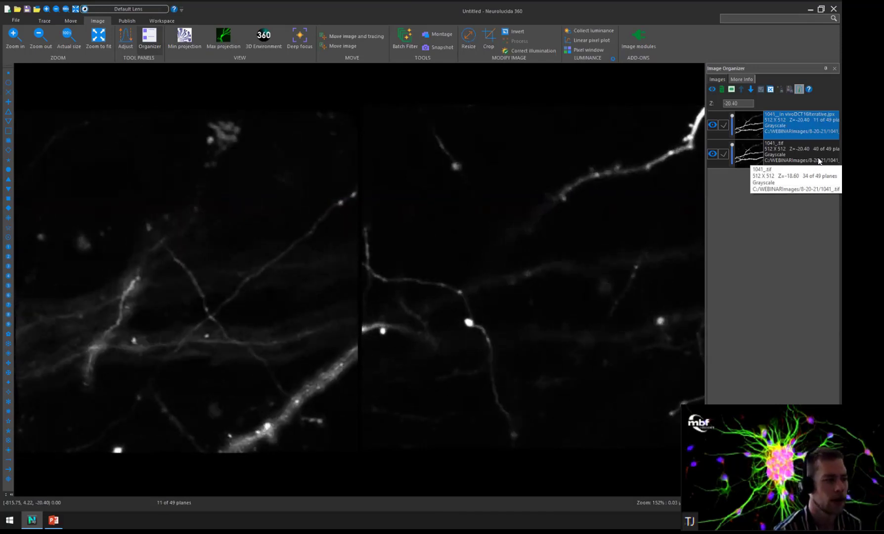
scroll(818, 162, "down", 8)
scroll(818, 161, "up", 5)
scroll(819, 161, "up", 14)
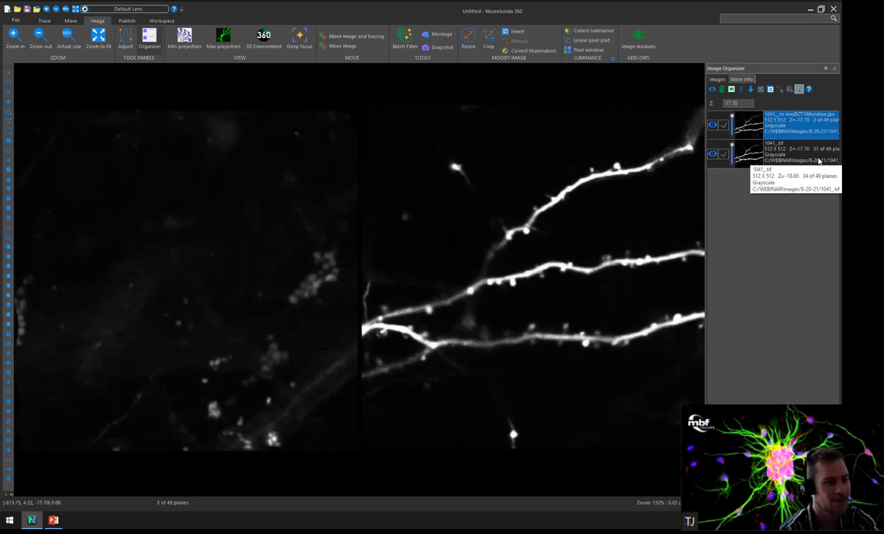
scroll(818, 161, "down", 8)
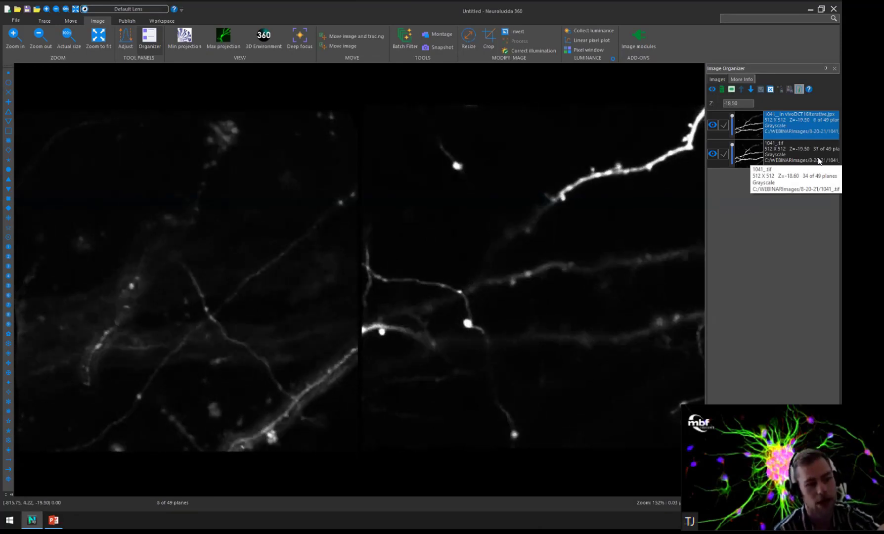
scroll(818, 161, "down", 9)
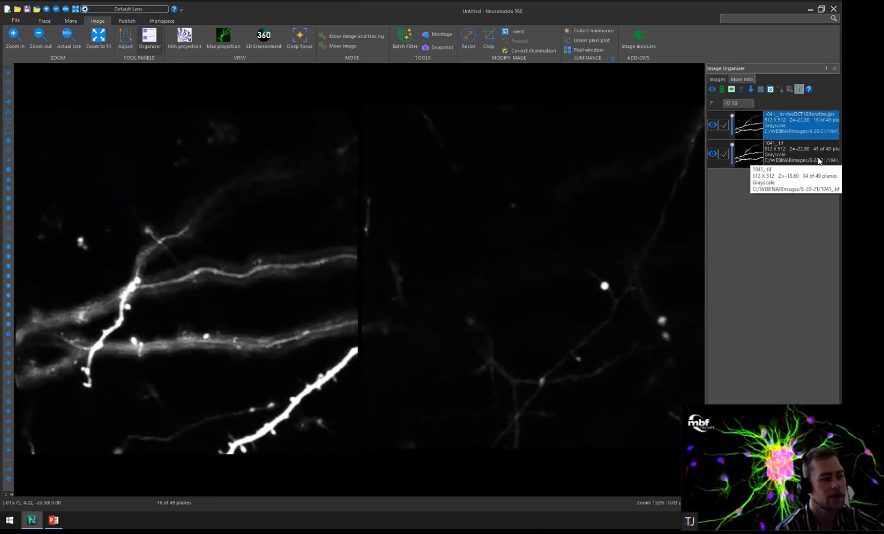
scroll(819, 161, "down", 6)
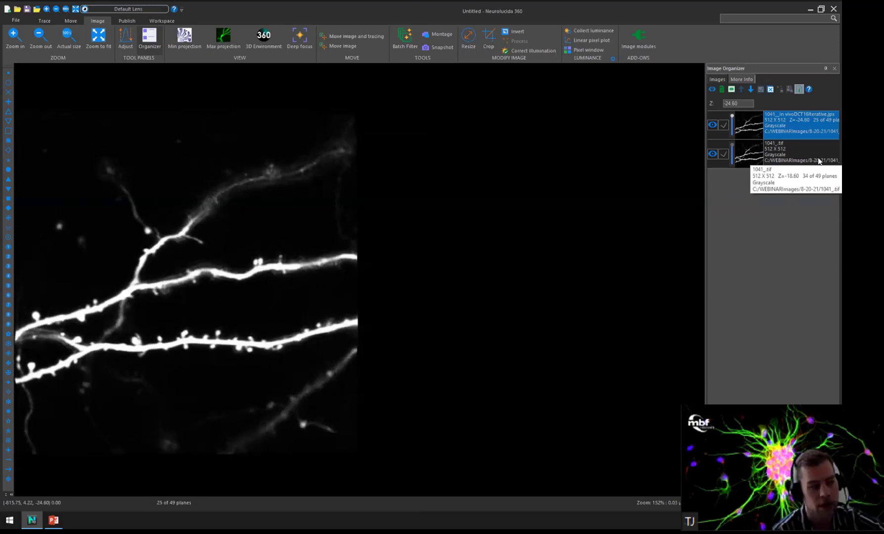
scroll(818, 161, "up", 10)
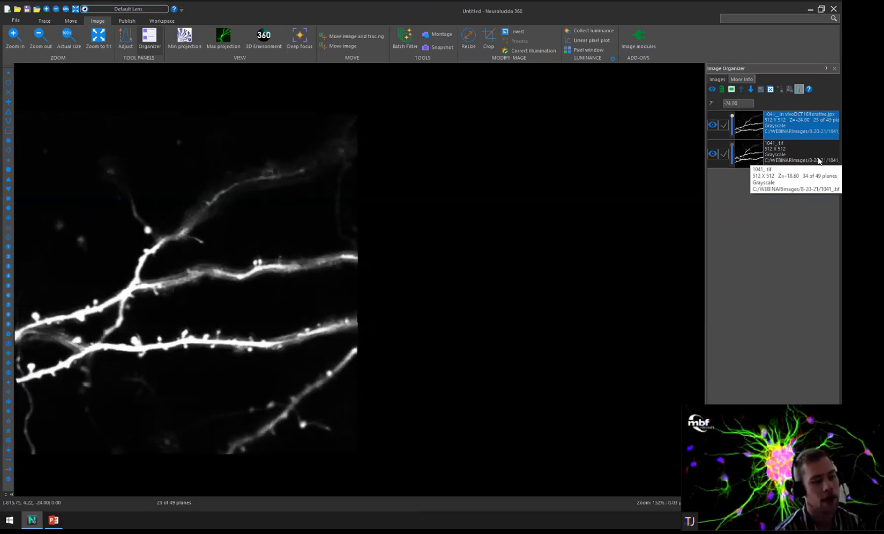
scroll(818, 162, "up", 11)
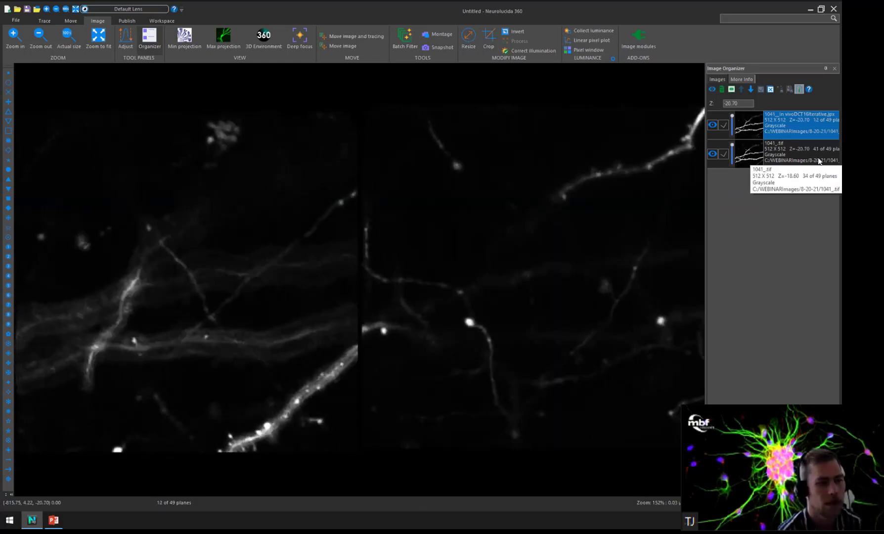
scroll(818, 161, "up", 5)
left_click(818, 161)
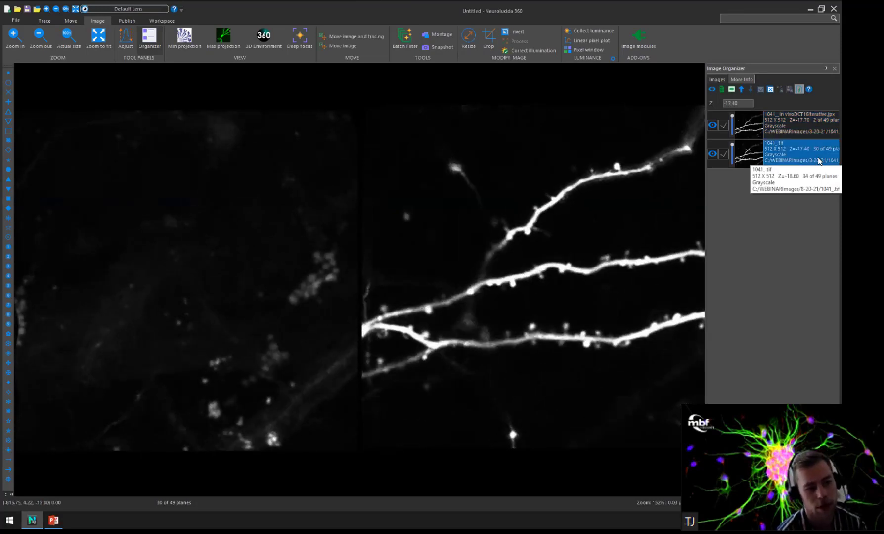
scroll(819, 161, "down", 8)
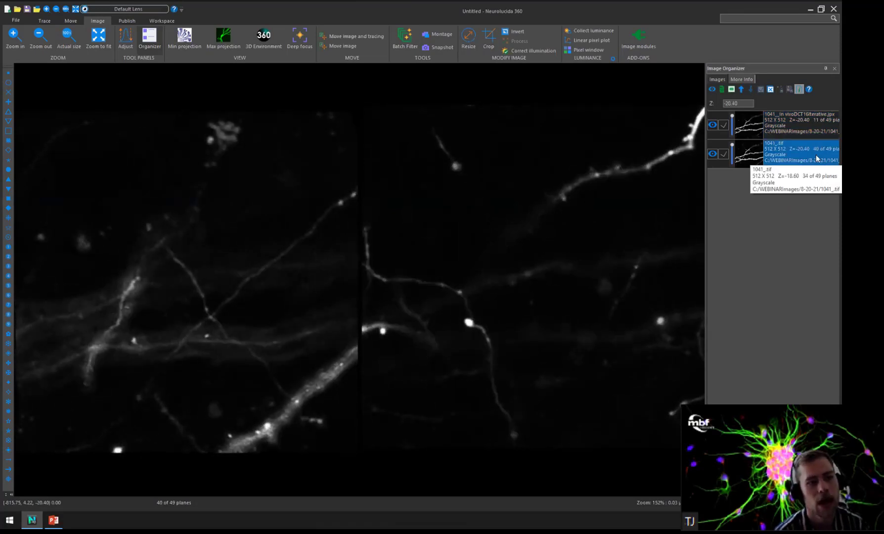
Hide the original 1041_.tif stack, inspect the filtered stack's dendrites and spines up close in 3D, and reset the 3D view.
left_click(712, 154)
left_click(264, 37)
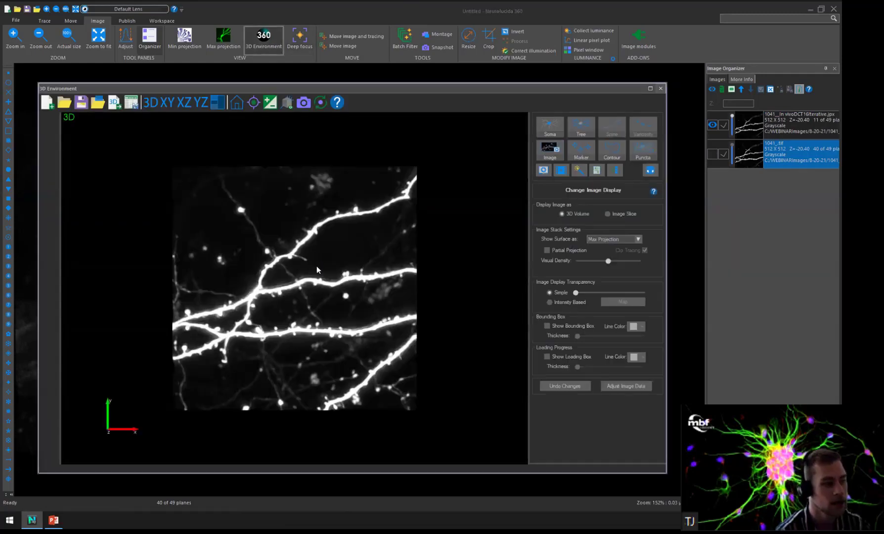
scroll(341, 266, "up", 5)
left_click_drag(366, 269, 317, 278)
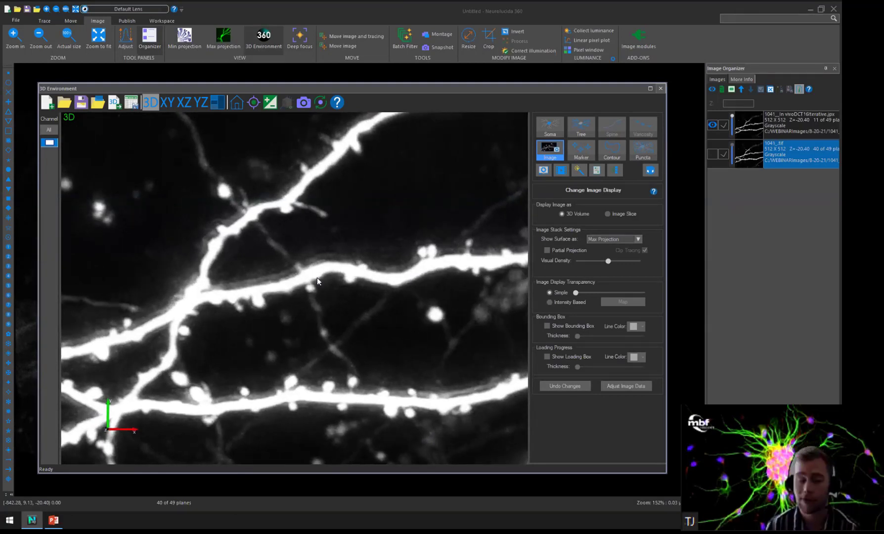
left_click(238, 103)
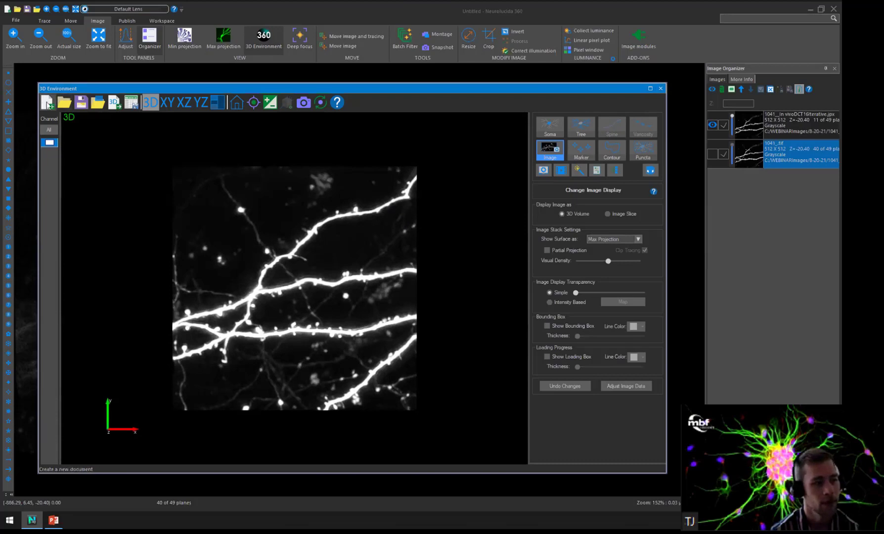
Start a new document and remove 1041_.tif from the batch filter list.
left_click(48, 102)
left_click(425, 269)
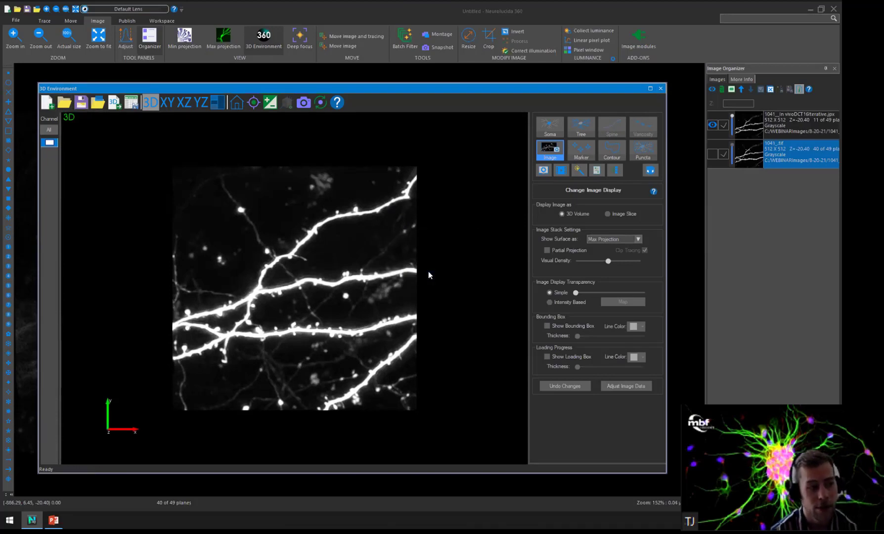
left_click(405, 38)
left_click(221, 184)
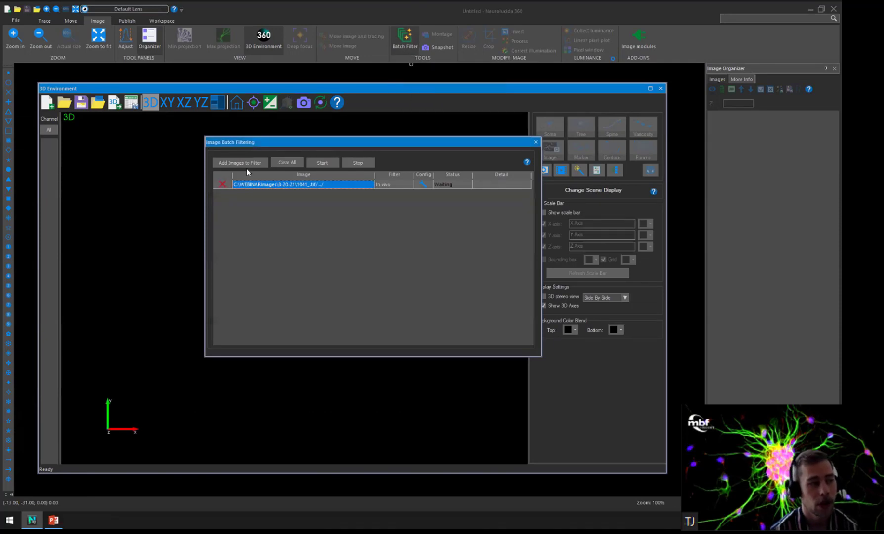
left_click(535, 142)
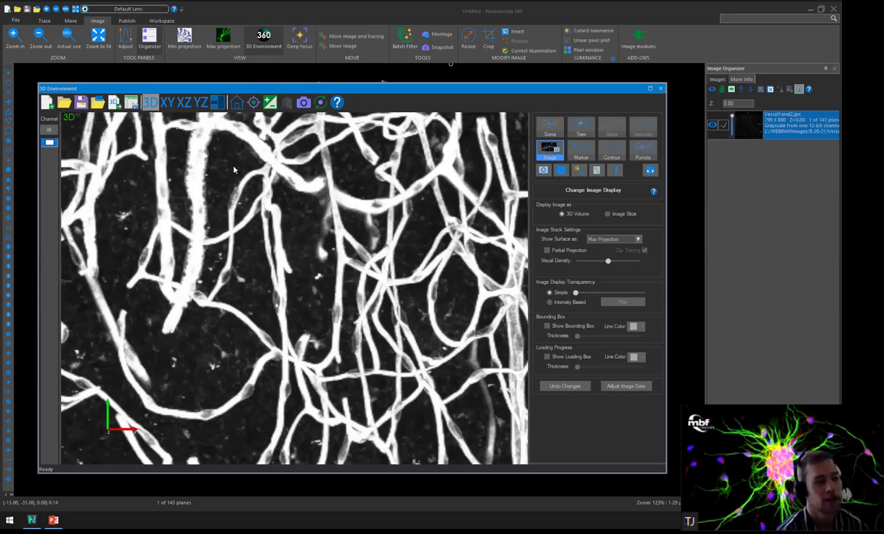
Add the Vessel1and2.jpx image from the 8-20-21 folder on the computer to the batch filter list.
left_click(405, 37)
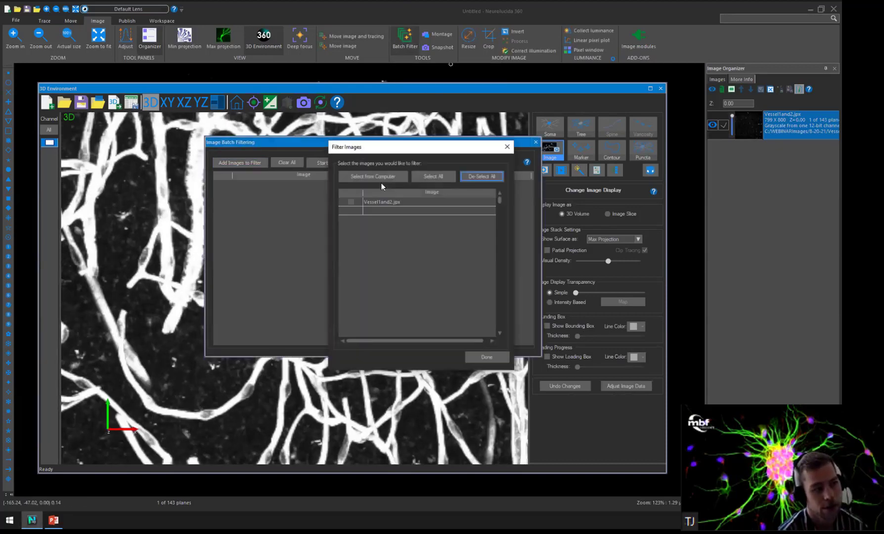
left_click(382, 180)
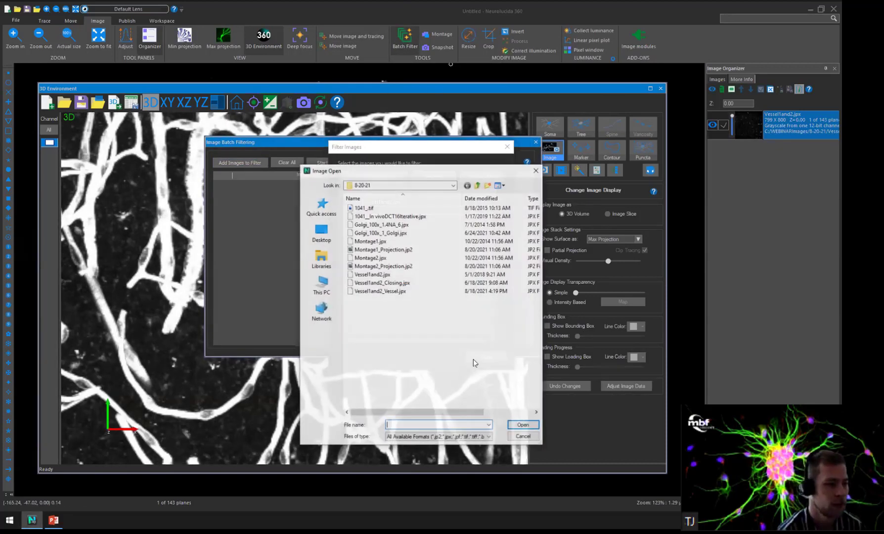
key("Return")
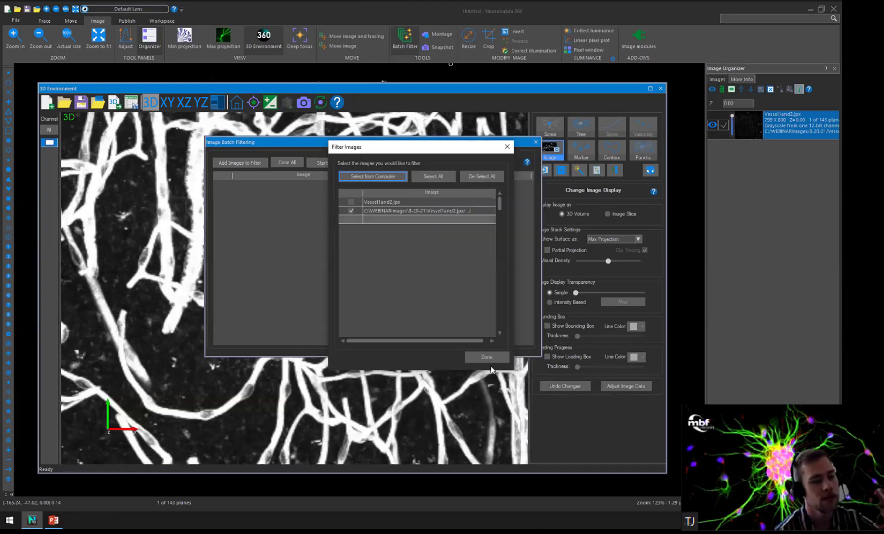
left_click(490, 363)
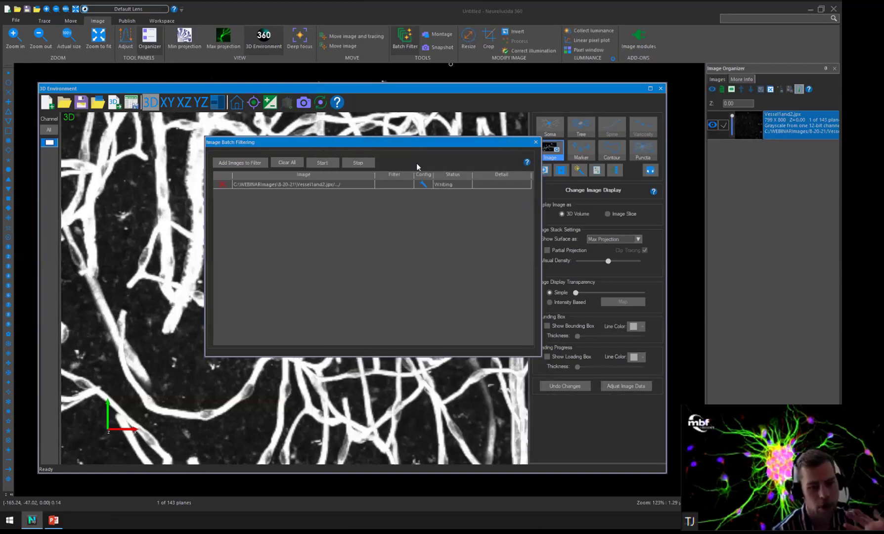
Configure the Closing filter for Vessel1and2.jpx with a structuring radius of 10 pixels and 10:1 compression.
left_click(423, 183)
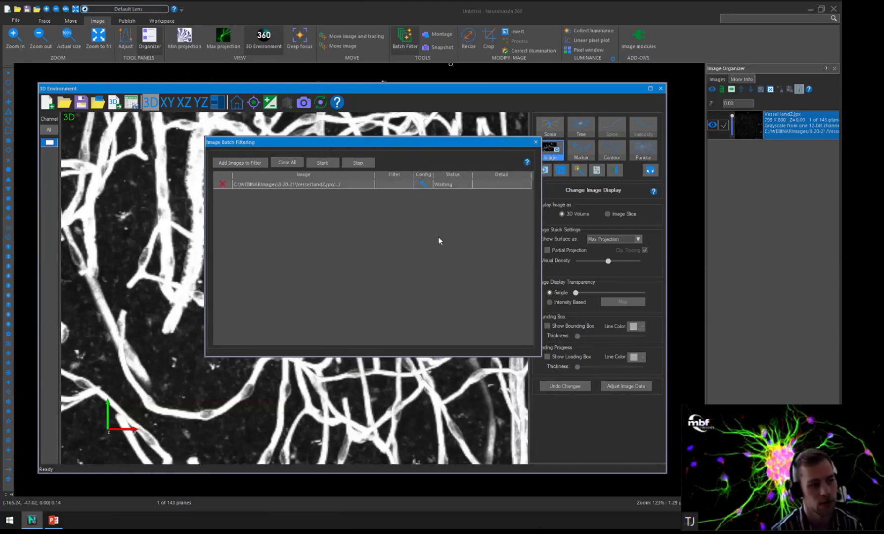
left_click(453, 233)
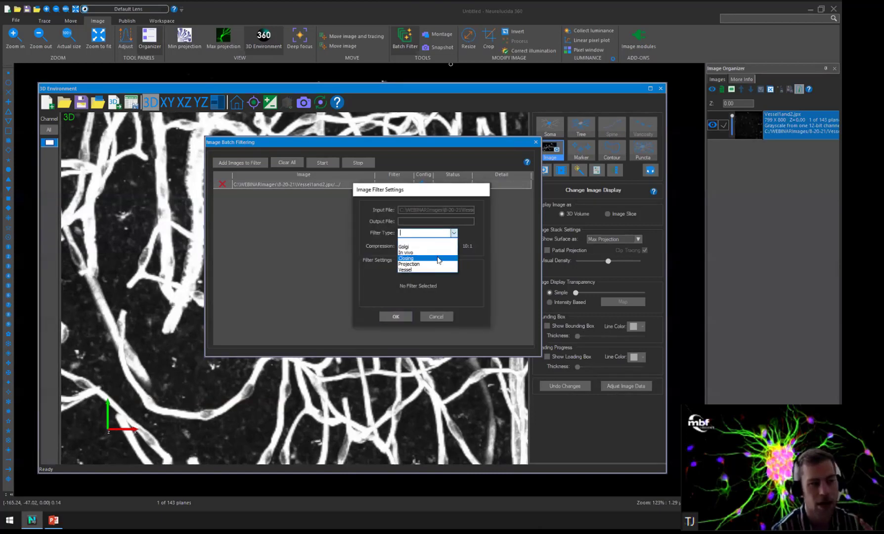
left_click(438, 259)
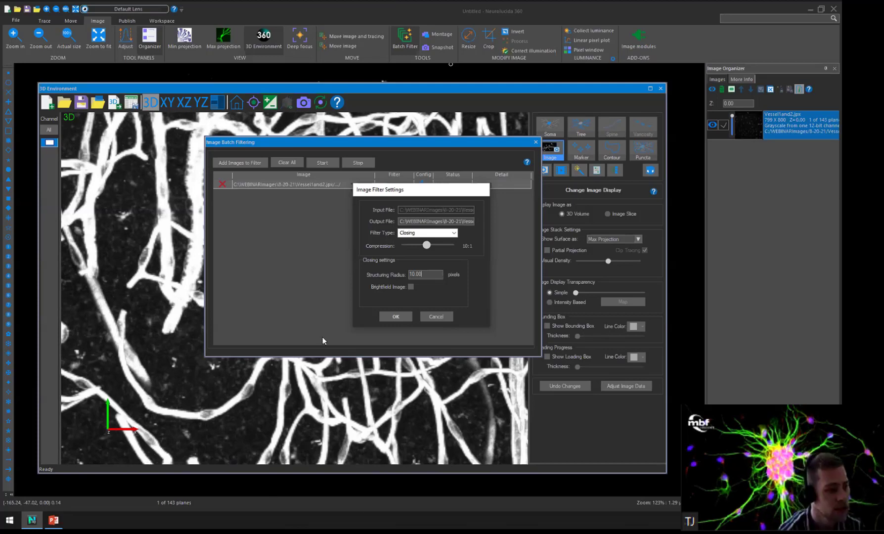
key("Return")
Place two Marker 11 markers at the ends of a dim, hollow-looking segment on a vessel in the Vessel1and2.jpx 3D view.
left_click_drag(376, 142, 731, 186)
scroll(339, 206, "up", 3)
middle_click_drag(353, 304, 296, 272)
scroll(288, 298, "up", 2)
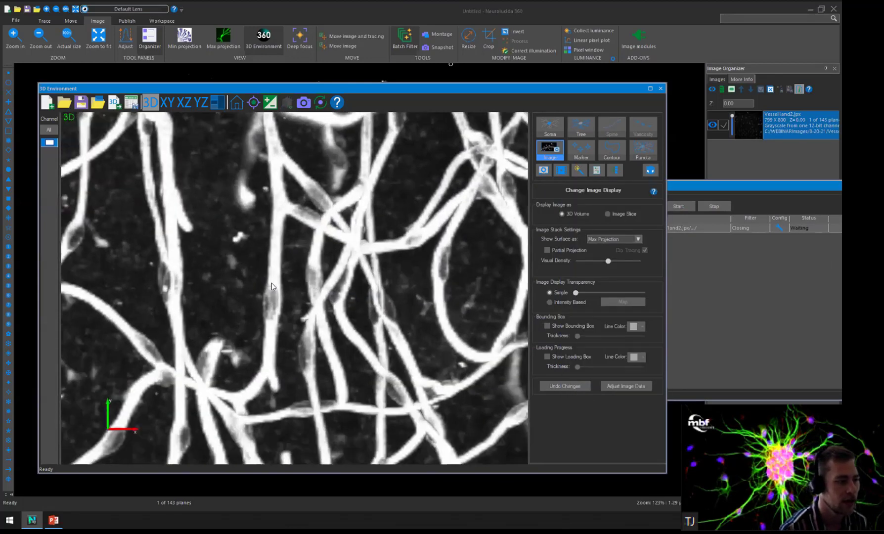
scroll(271, 283, "up", 2)
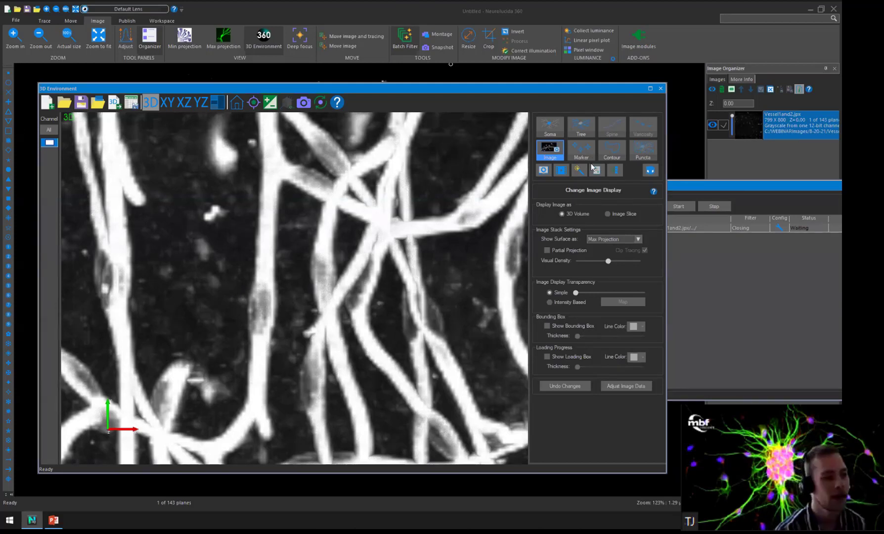
left_click(584, 149)
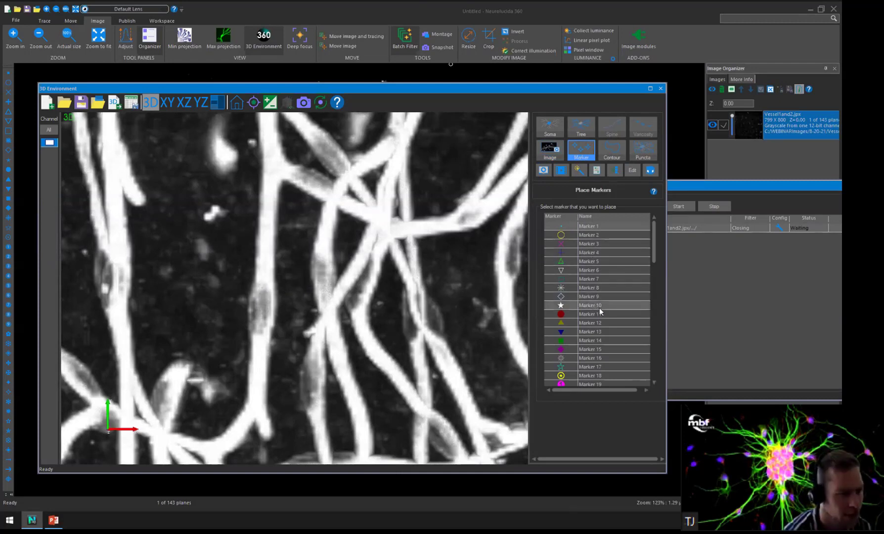
left_click(601, 312)
left_click(265, 289)
left_click(260, 337)
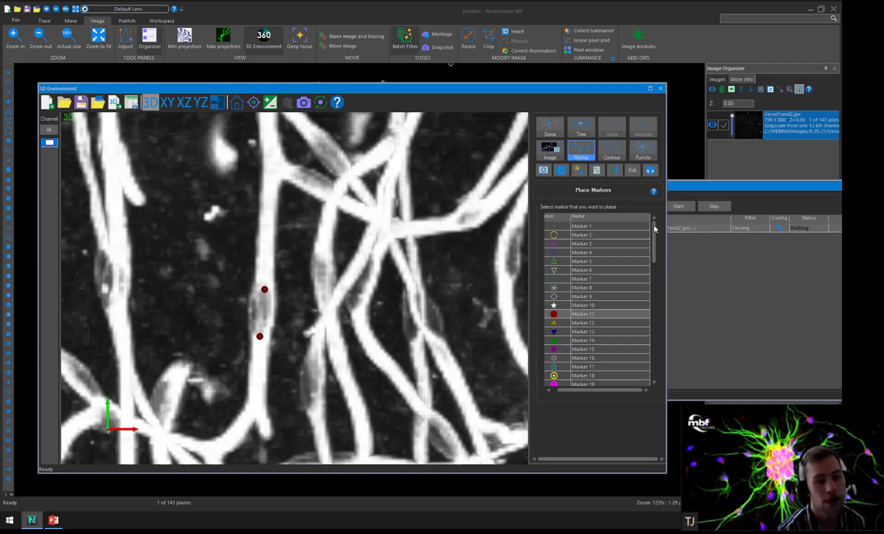
Open the filtered Vessel1and2_Closing.jpx stack in place of the original and examine its vessels up close in 3D.
left_click(771, 185)
left_click_drag(752, 186, 651, 179)
left_click(792, 179)
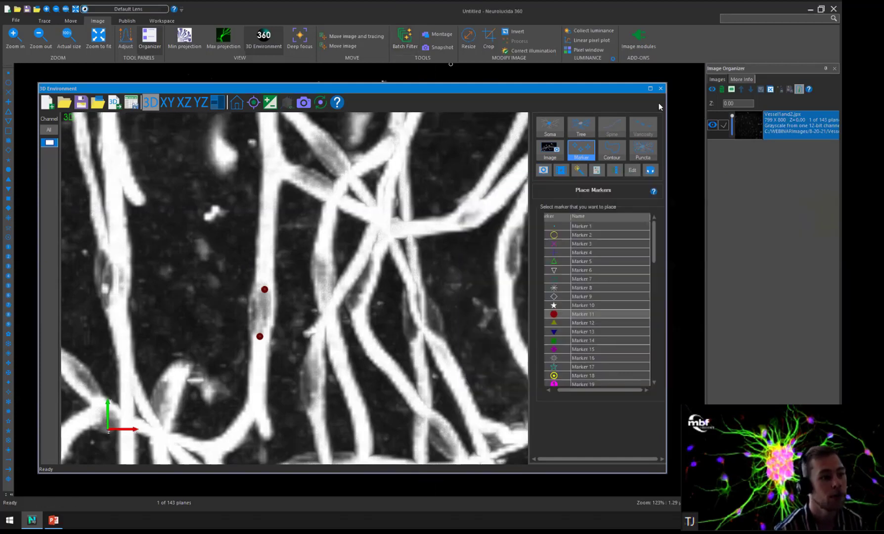
left_click(427, 273)
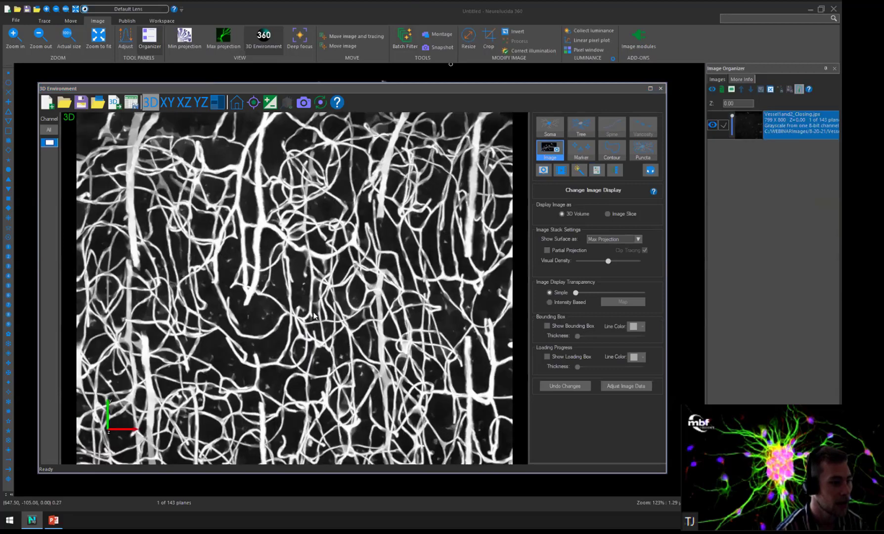
scroll(316, 271, "up", 1)
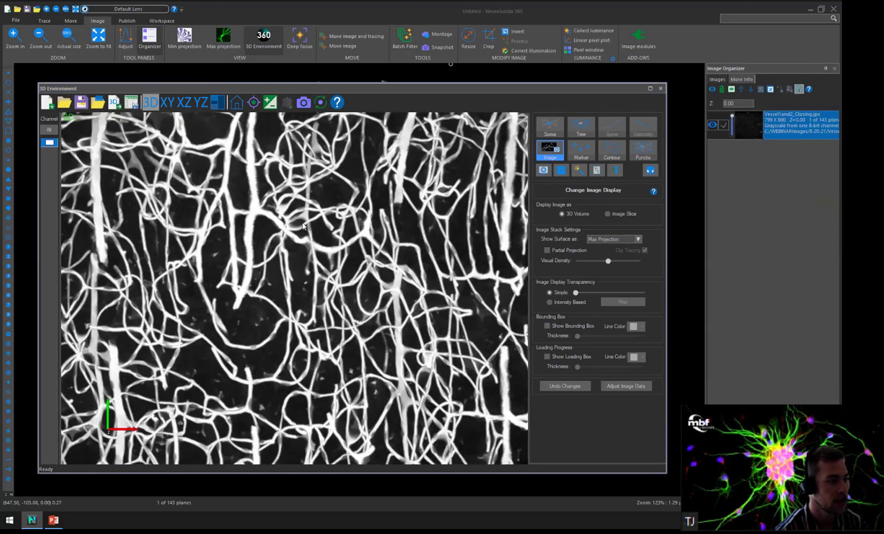
scroll(311, 222, "up", 1)
scroll(322, 280, "up", 1)
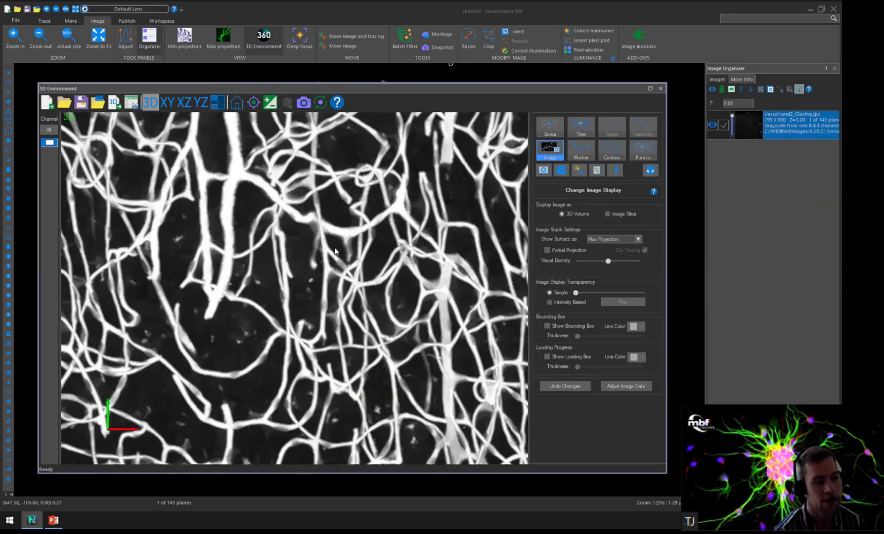
scroll(338, 262, "up", 1)
scroll(334, 265, "up", 3)
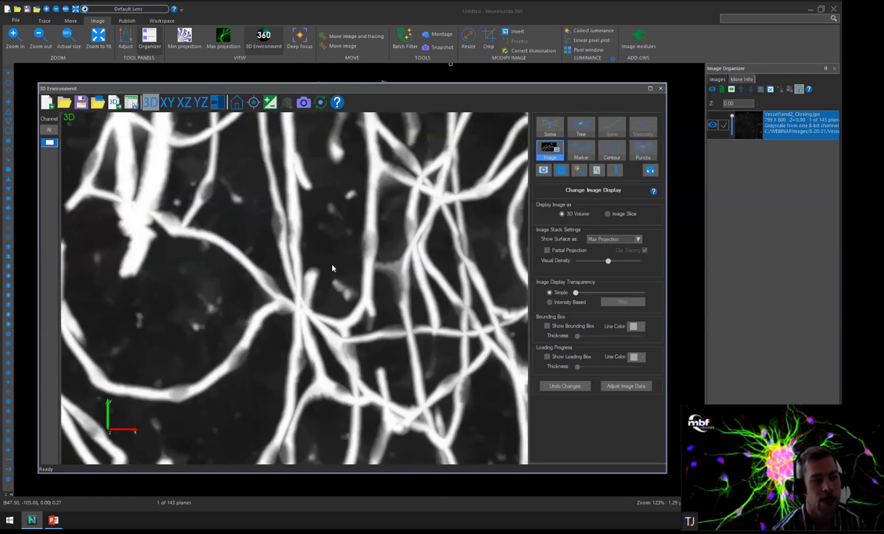
scroll(337, 272, "up", 4)
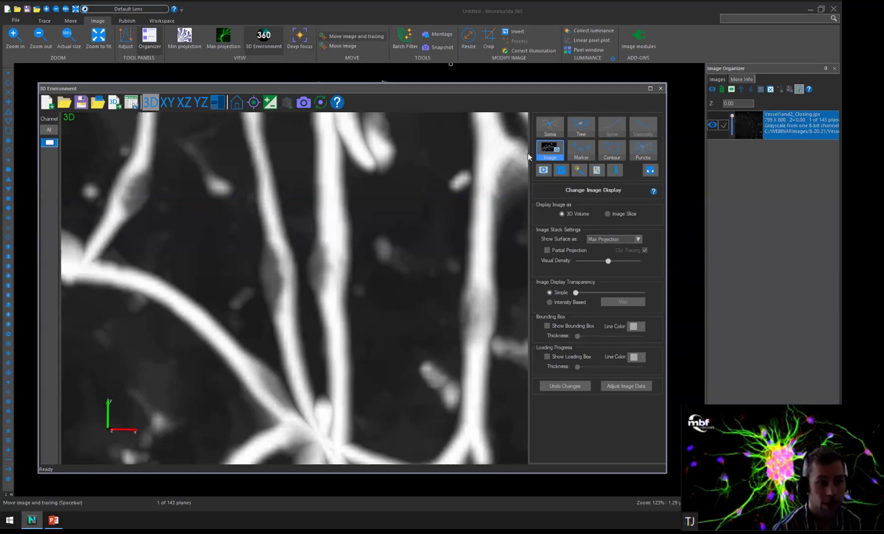
Review the Vessel filter's sensitivity and edge clearance settings for Vessel1and2.jpx in the batch filter without applying them.
left_click(406, 40)
left_click(680, 221)
left_click(453, 233)
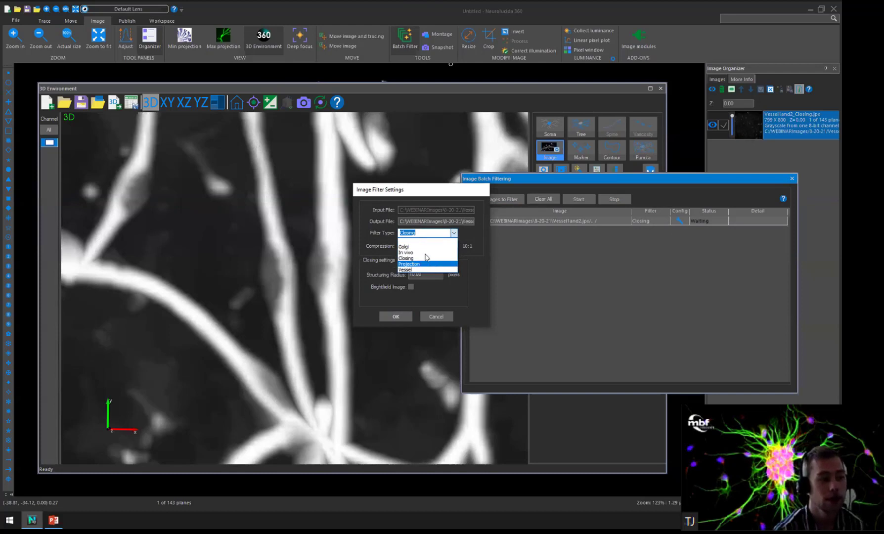
left_click(426, 270)
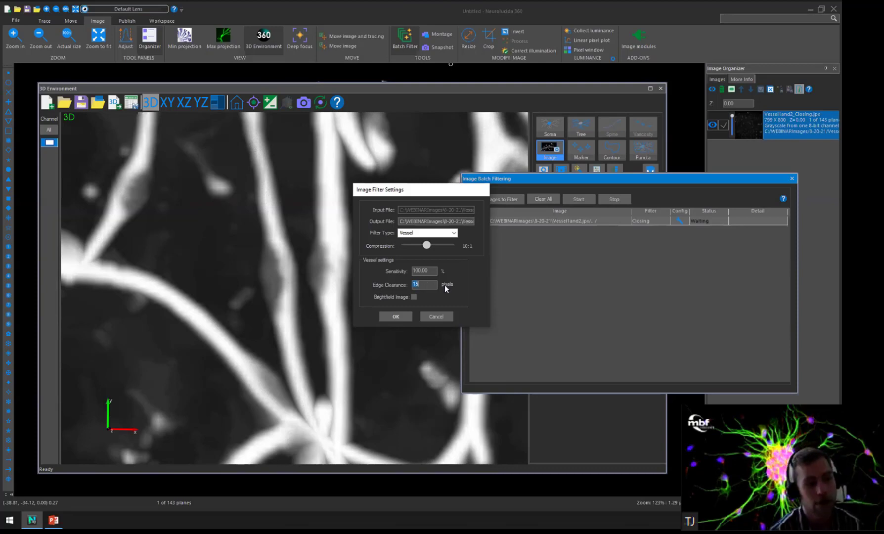
left_click(430, 284)
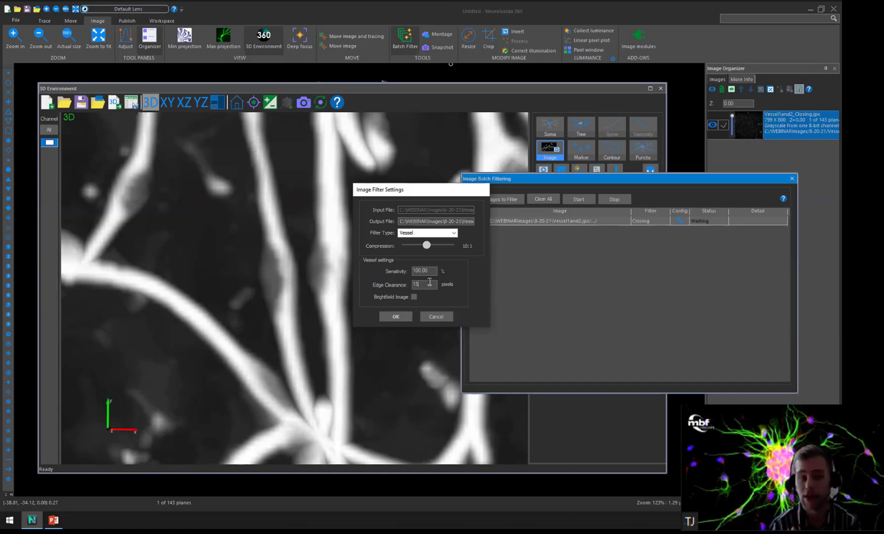
left_click(436, 316)
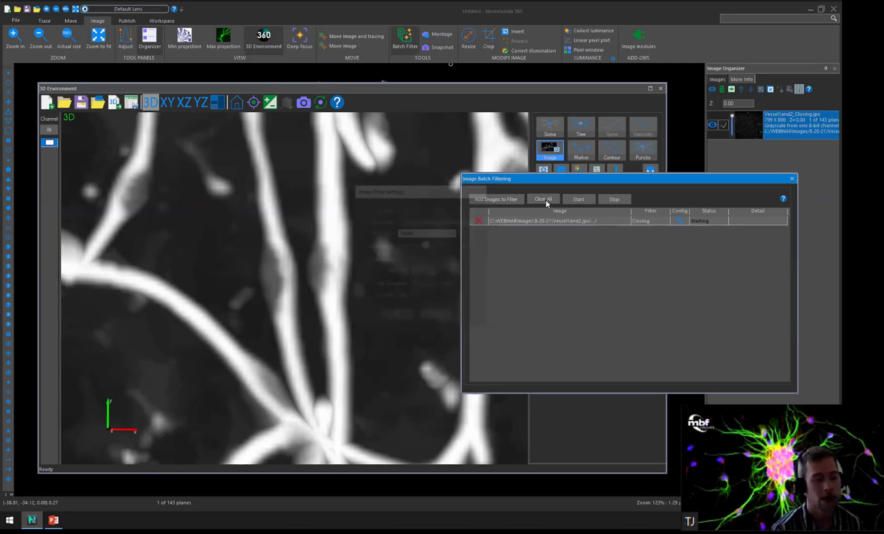
Open the Vessel1and2 original together with its Vessel and Closing filtered stacks, and hide both filtered stacks.
left_click(341, 227)
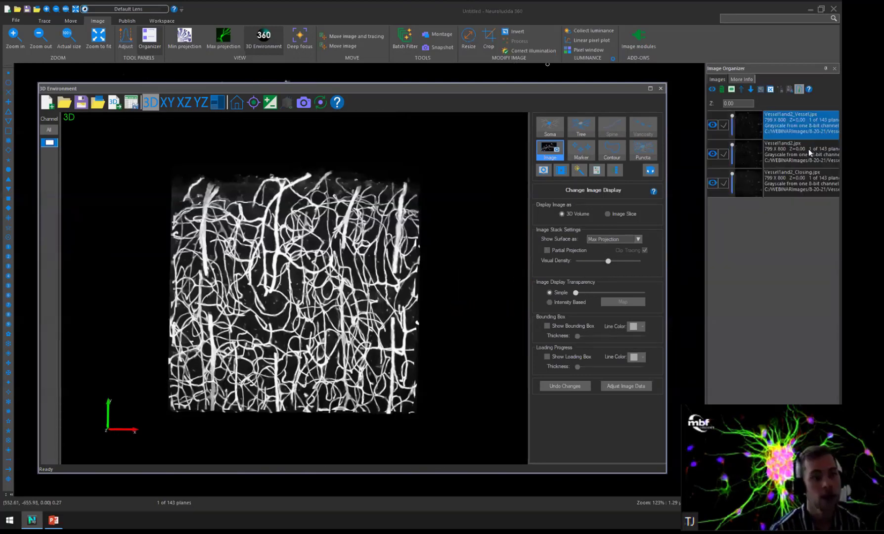
left_click(715, 127)
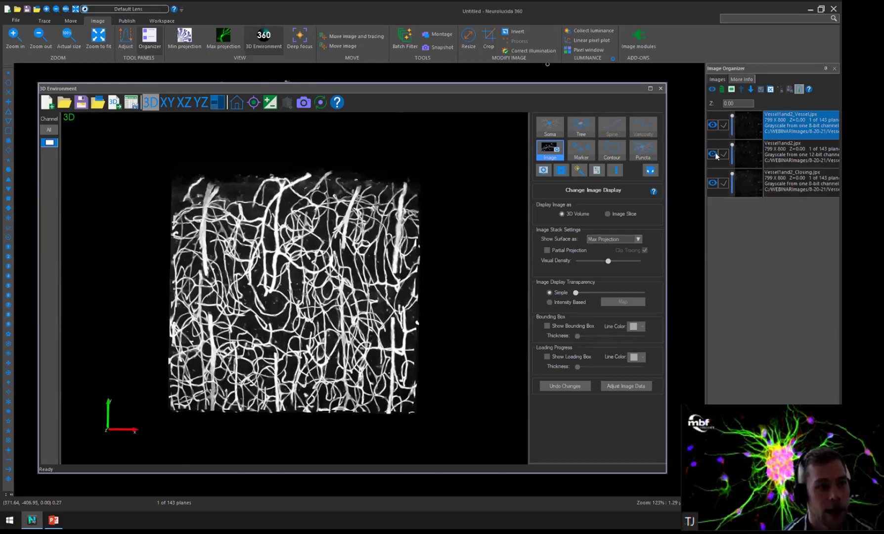
left_click(713, 183)
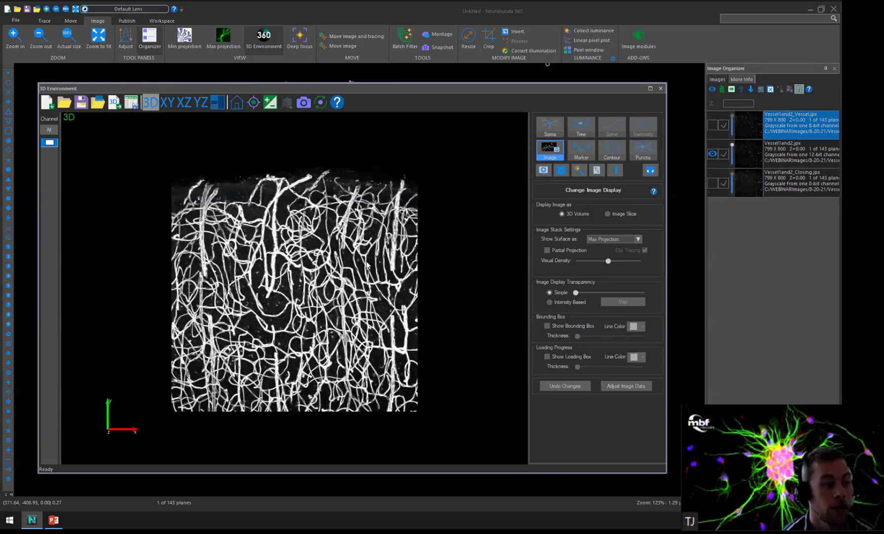
Examine the large and small vessels of the original Vessel1and2.jpx up close from several positions in 3D.
scroll(396, 243, "up", 1)
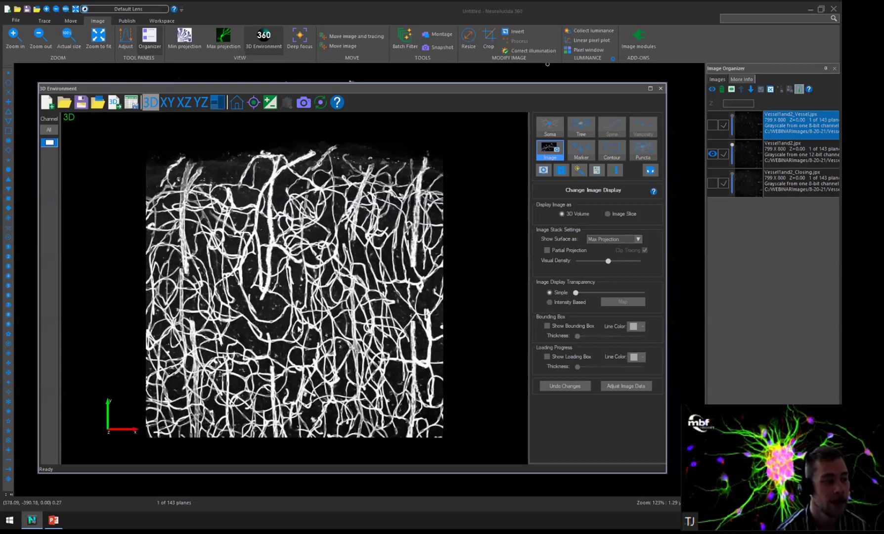
scroll(252, 289, "up", 1)
scroll(458, 221, "up", 1)
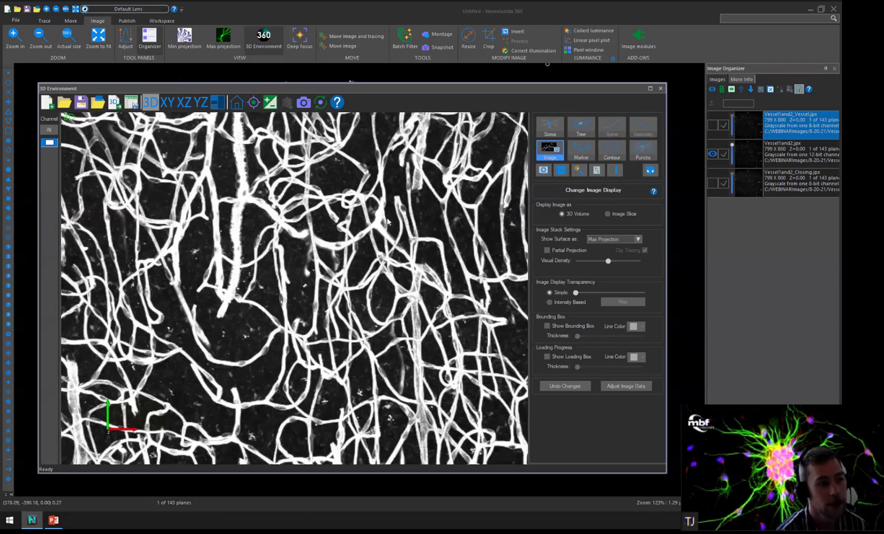
scroll(400, 223, "up", 1)
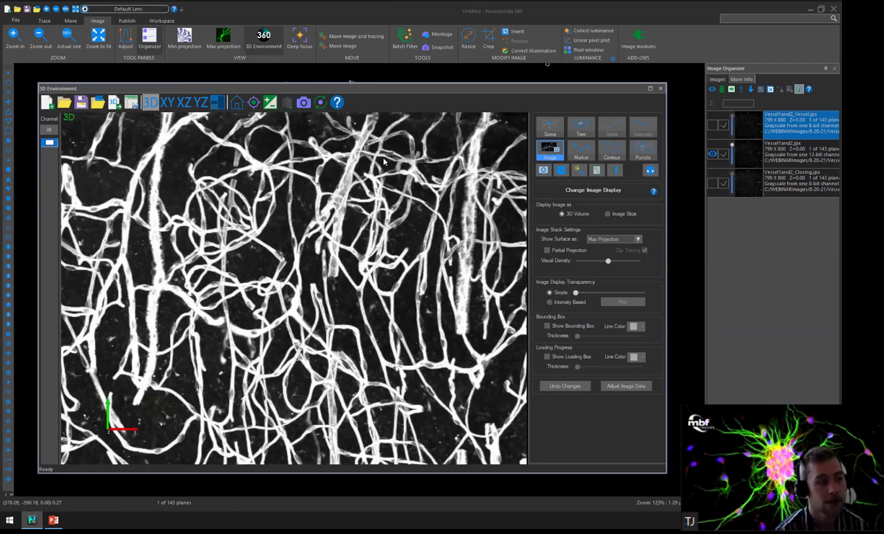
scroll(382, 232, "up", 1)
left_click_drag(391, 224, 392, 202)
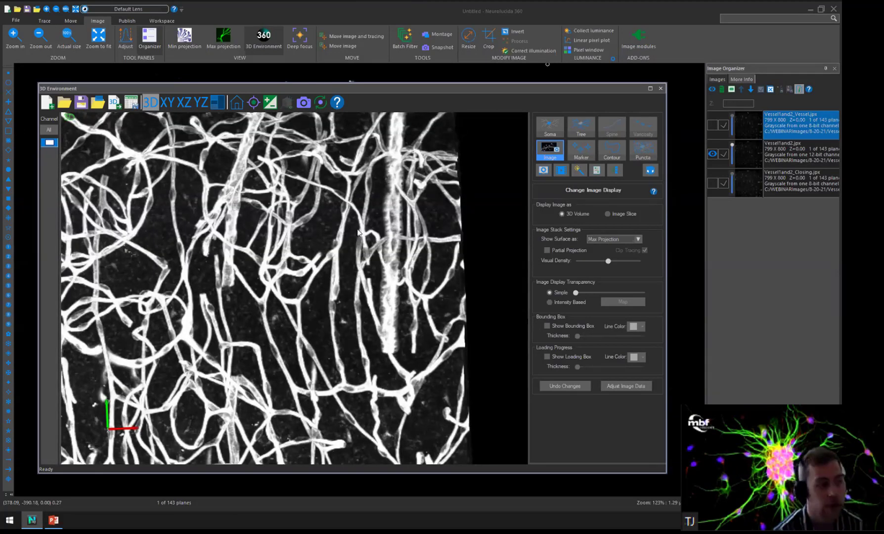
middle_click_drag(419, 242, 504, 298)
scroll(467, 241, "up", 2)
scroll(459, 210, "up", 2)
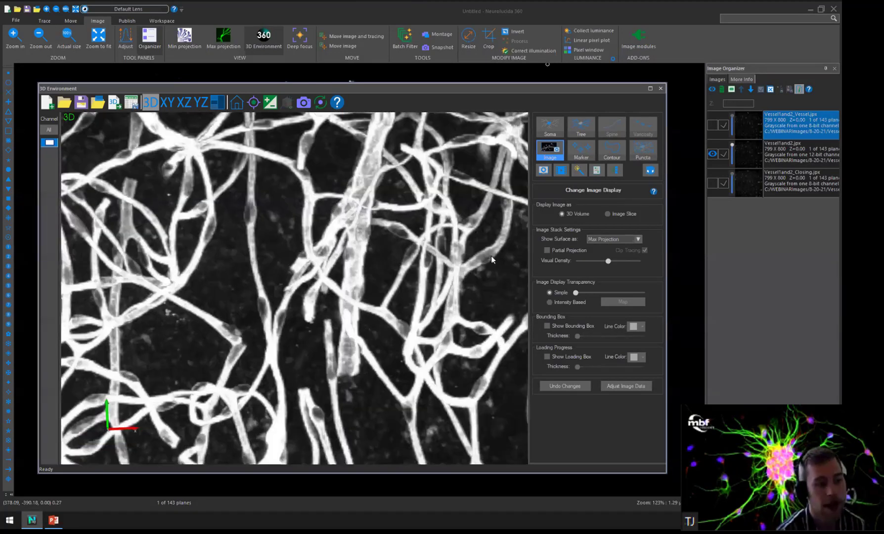
scroll(456, 231, "down", 1)
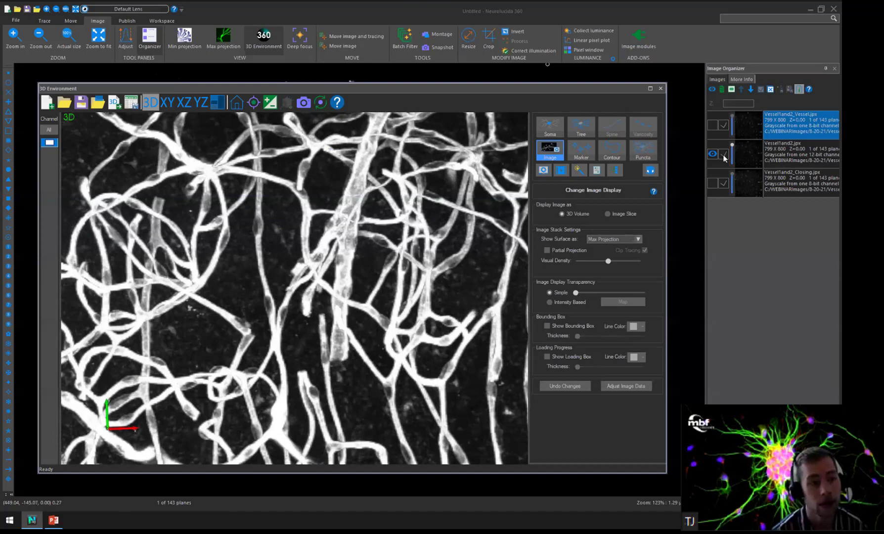
Display only Vessel1and2_Closing.jpx and examine how the filter renders its large and small vessels up close in 3D.
left_click(713, 183)
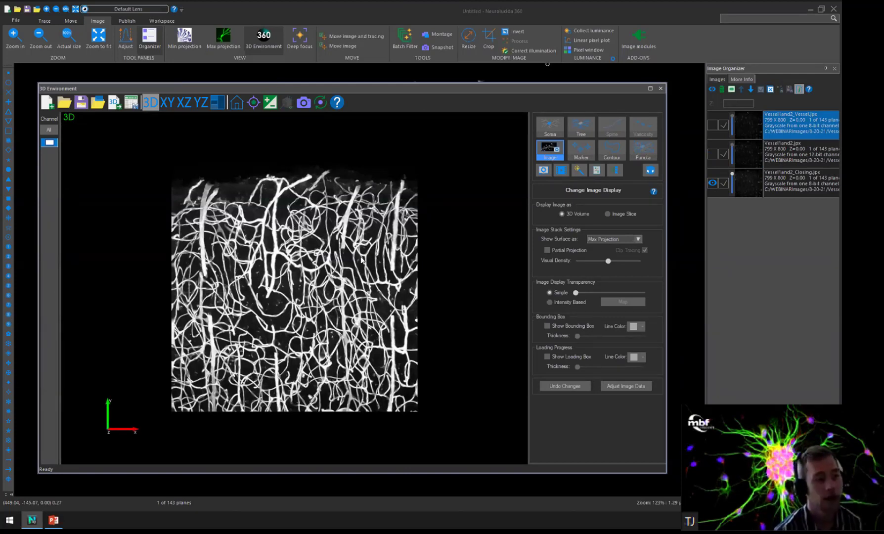
scroll(365, 253, "up", 3)
scroll(313, 256, "up", 1)
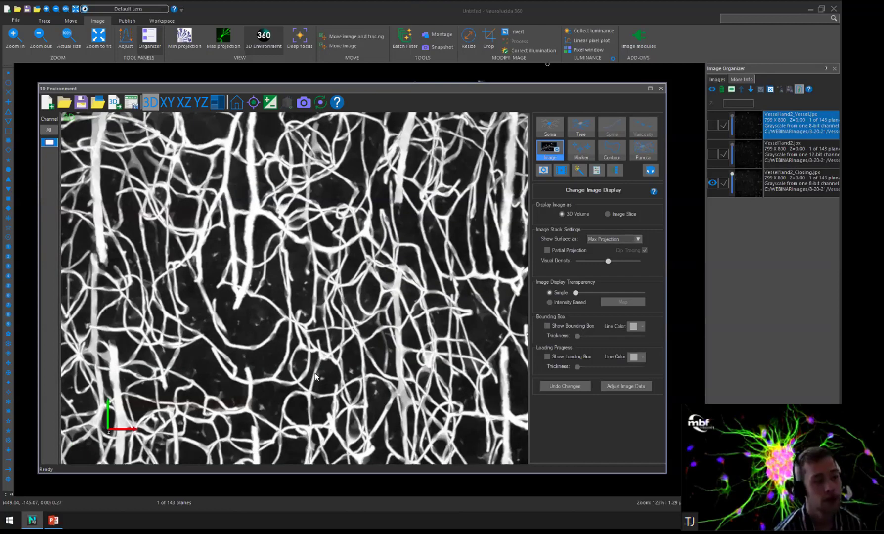
scroll(290, 376, "up", 2)
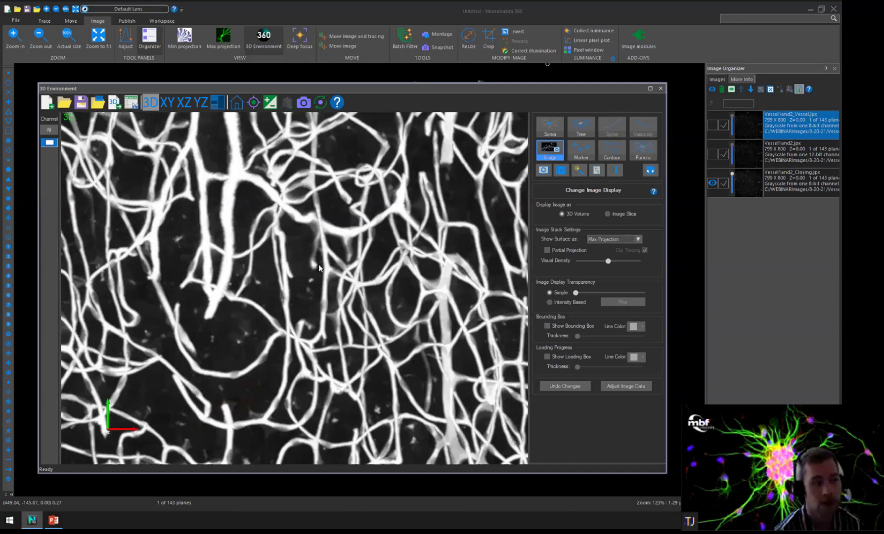
scroll(319, 263, "up", 1)
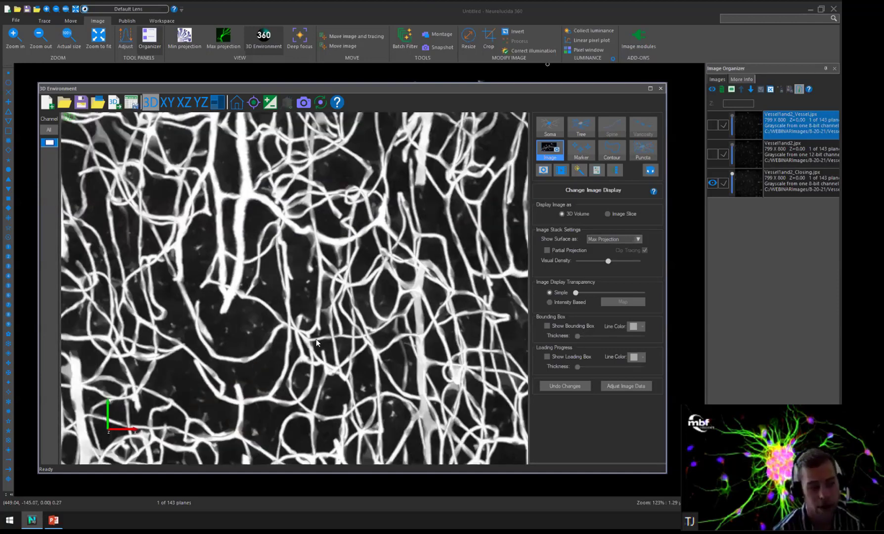
scroll(316, 341, "up", 2)
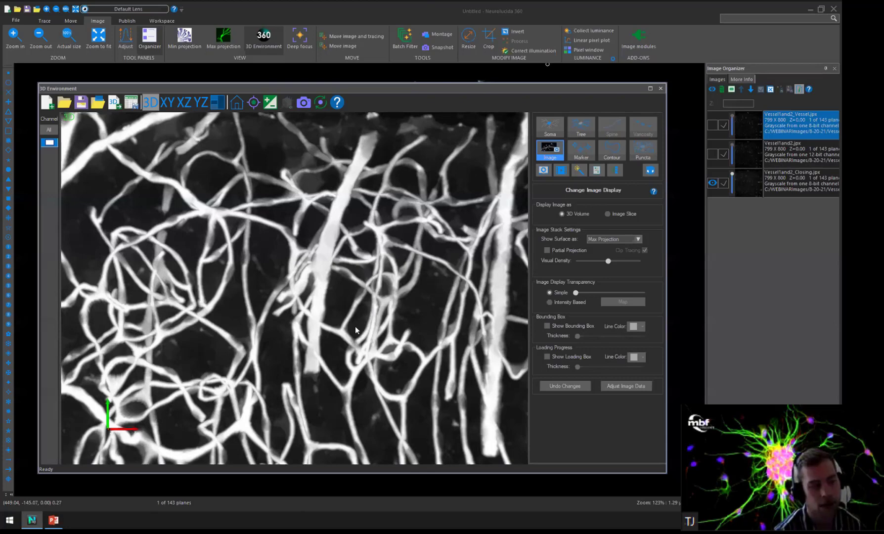
middle_click_drag(444, 249, 300, 262)
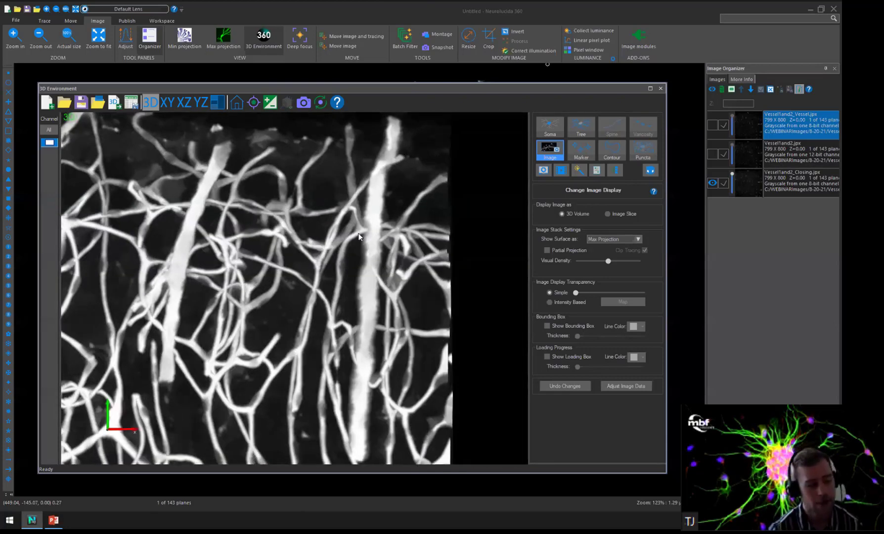
scroll(404, 196, "up", 3)
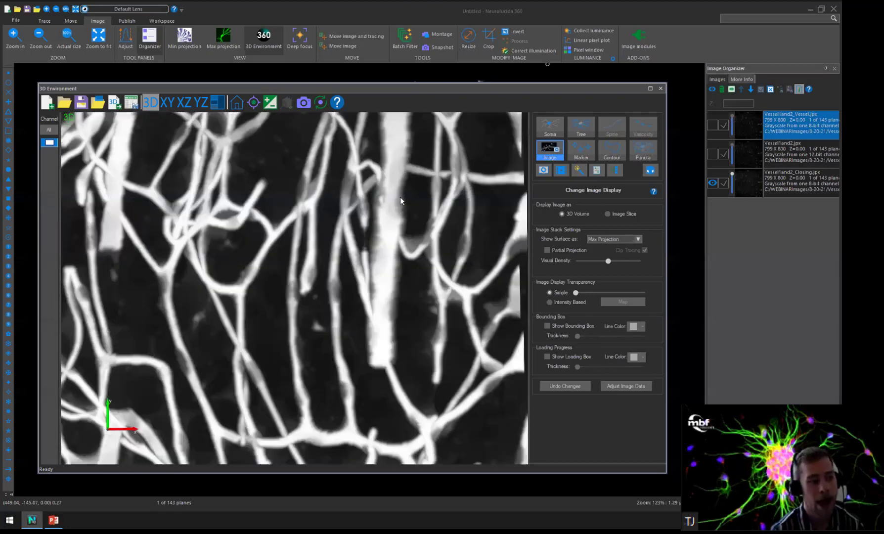
scroll(396, 204, "down", 2)
left_click_drag(398, 204, 382, 217)
left_click_drag(230, 326, 227, 323)
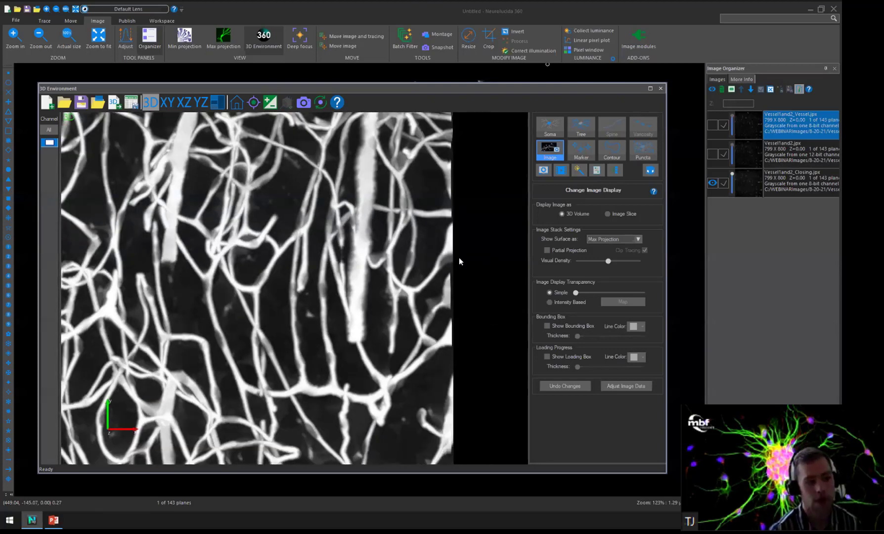
scroll(435, 183, "up", 2)
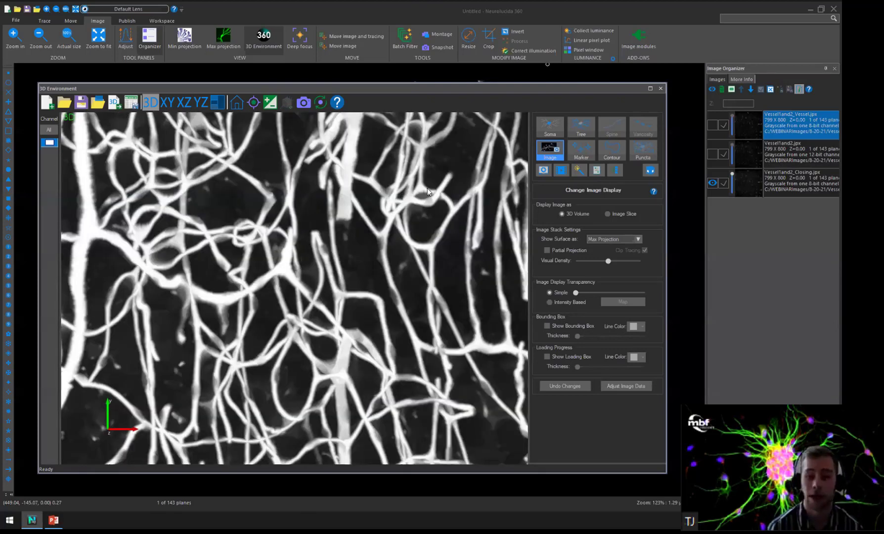
Show Vessel1and2_Vessel.jpx and hide Vessel1and2_Closing.jpx so that only the Vessel-filtered stack is displayed in 3D.
scroll(428, 192, "up", 1)
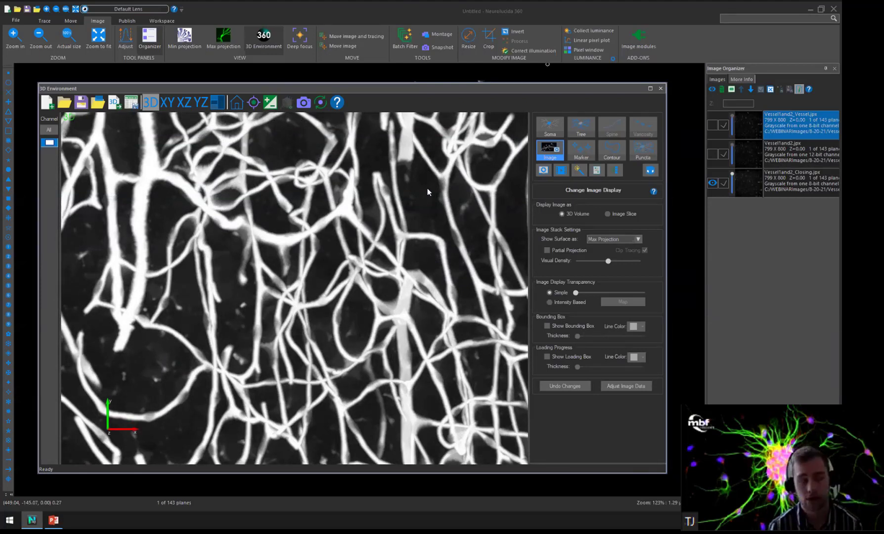
left_click(807, 182)
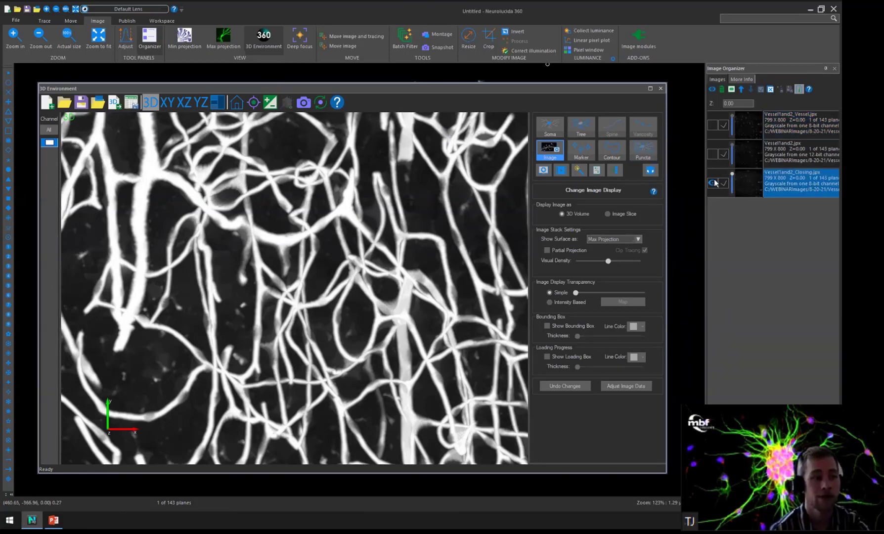
left_click(713, 124)
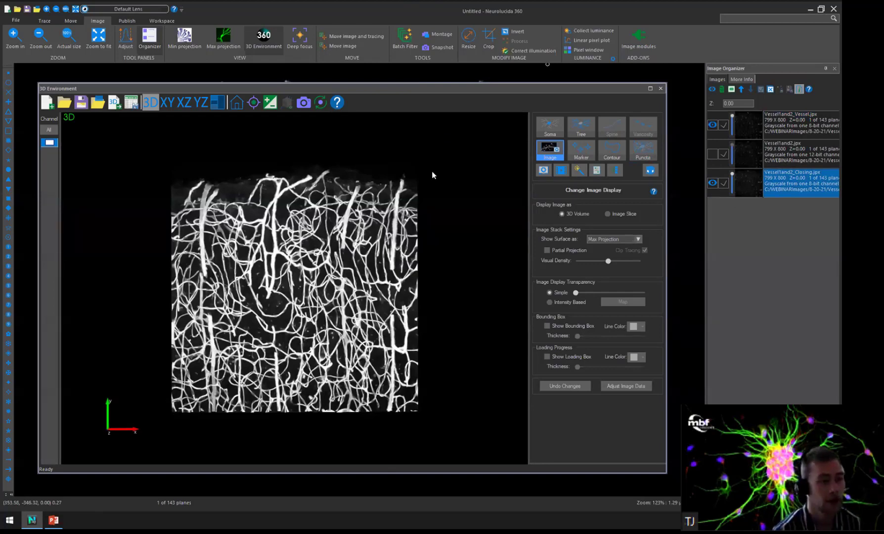
scroll(438, 235, "up", 2)
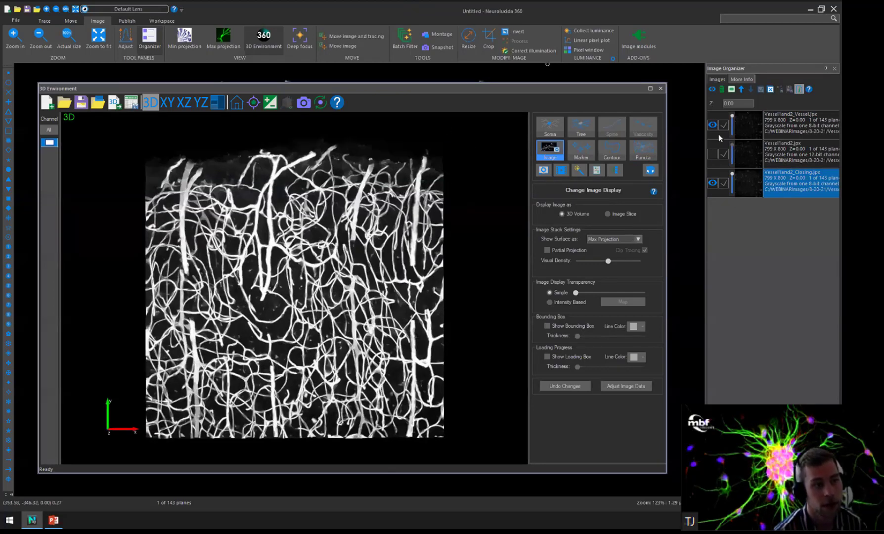
left_click(713, 184)
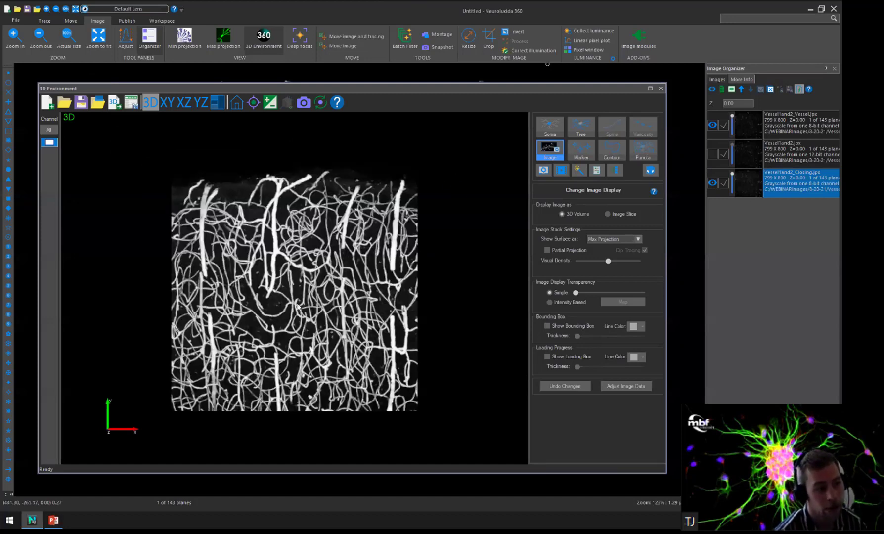
scroll(292, 285, "up", 3)
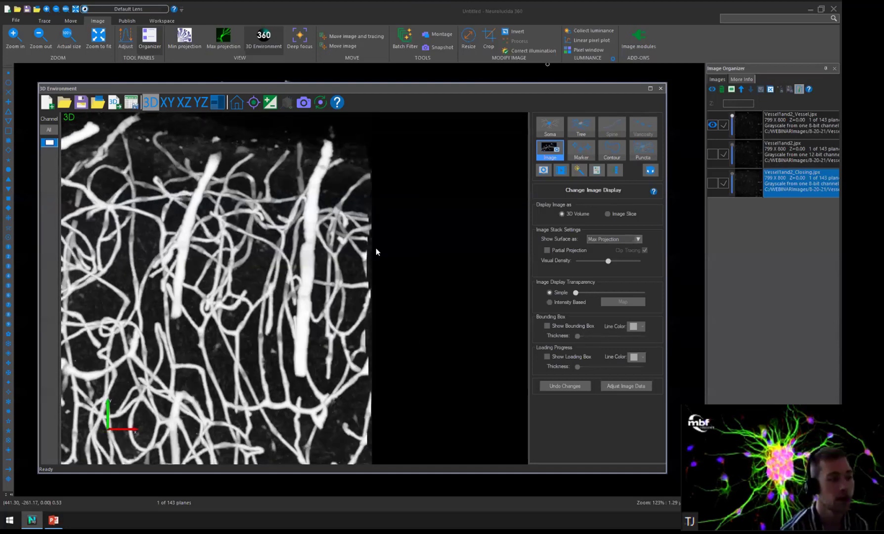
Examine how the Vessel filter renders the large and small vessels of Vessel1and2_Vessel.jpx, both up close and as a whole volume.
scroll(383, 272, "up", 2)
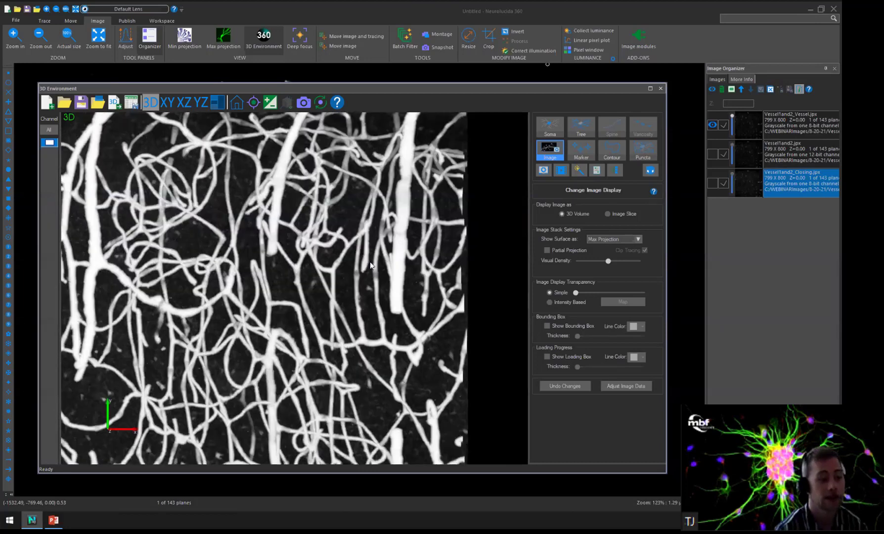
scroll(369, 272, "up", 3)
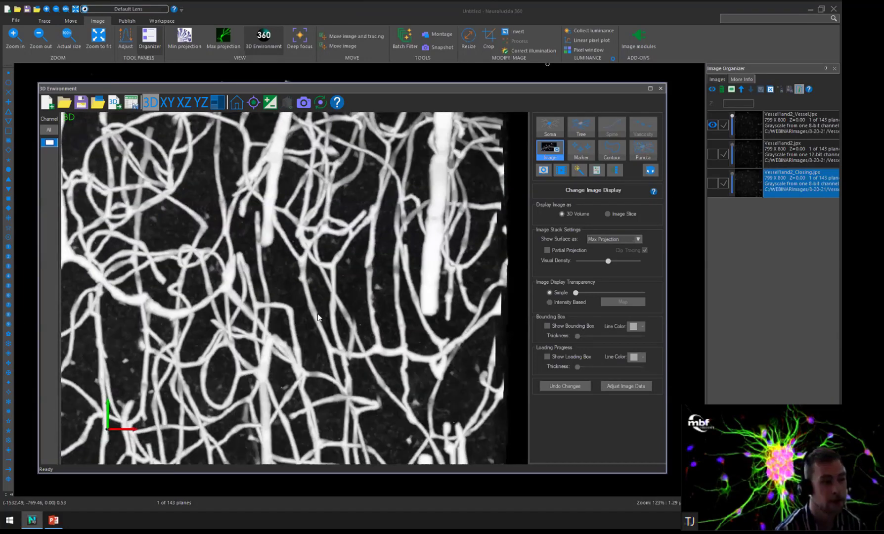
scroll(315, 295, "up", 3)
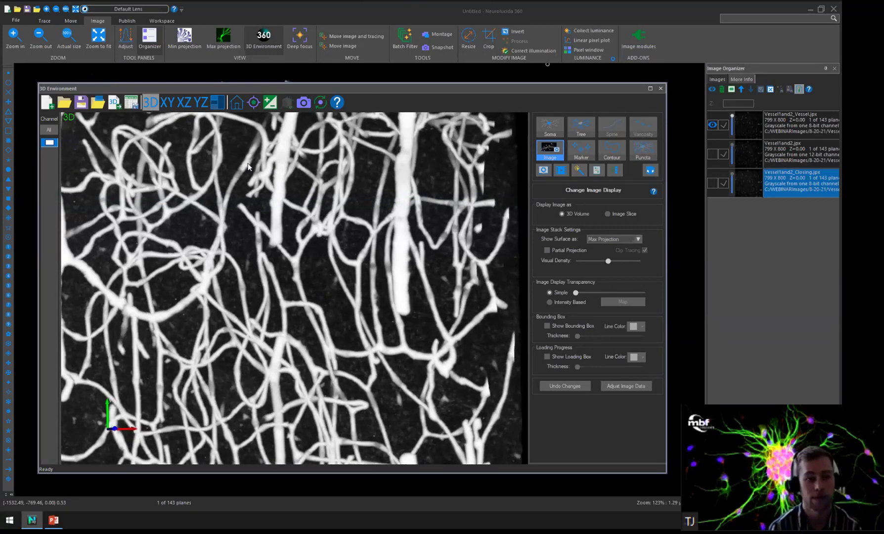
left_click(239, 105)
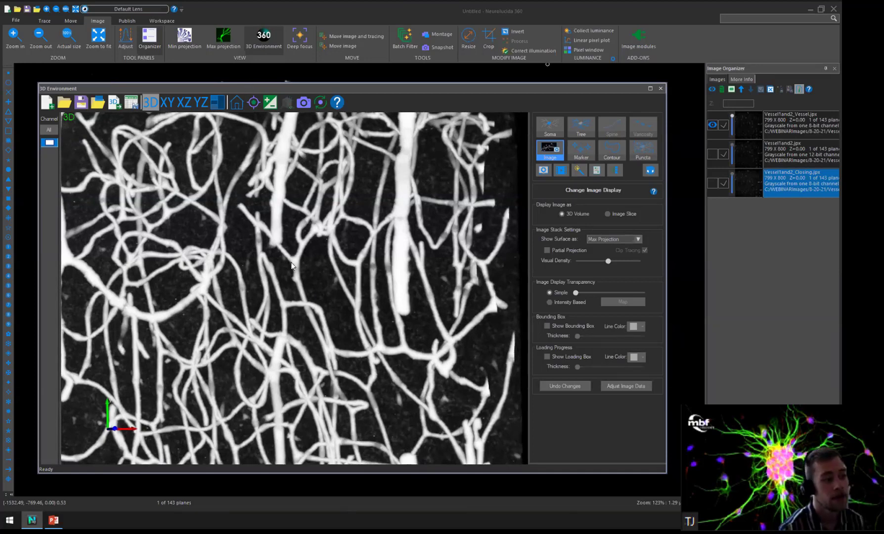
scroll(292, 259, "up", 1)
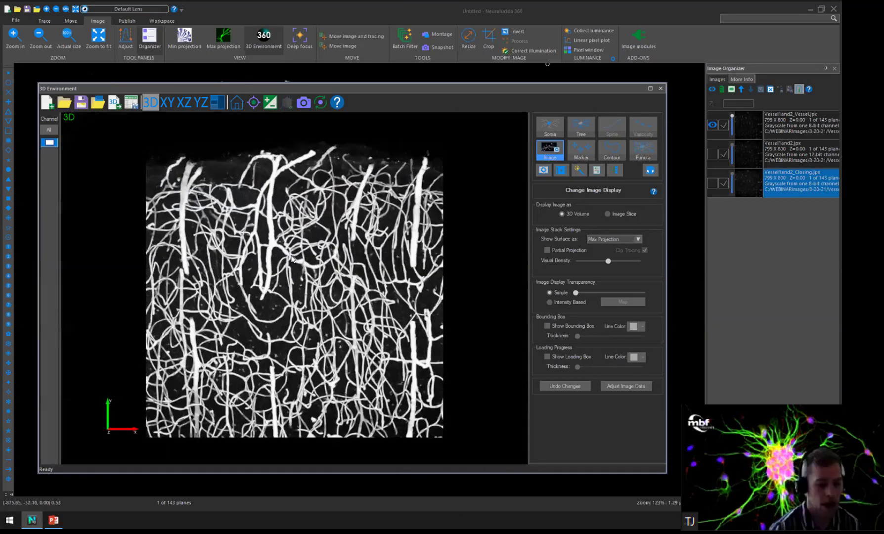
scroll(291, 259, "up", 1)
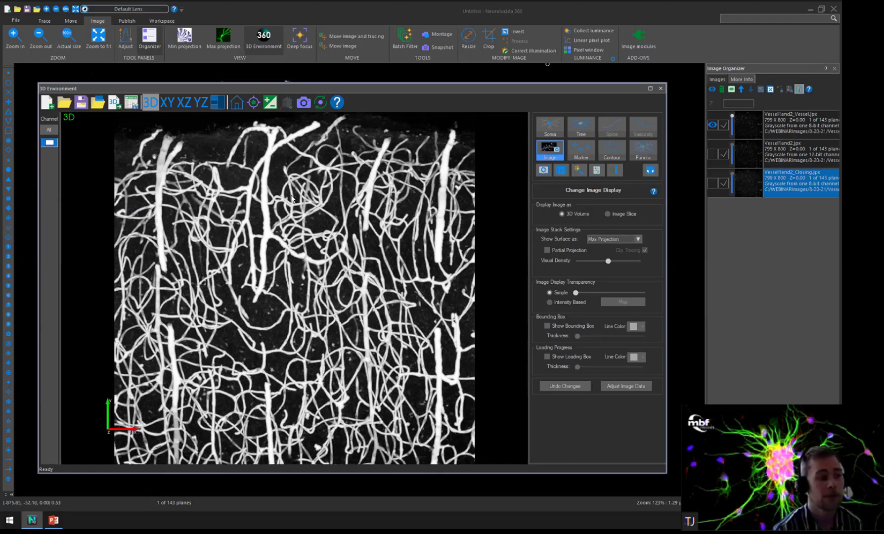
scroll(286, 201, "up", 5)
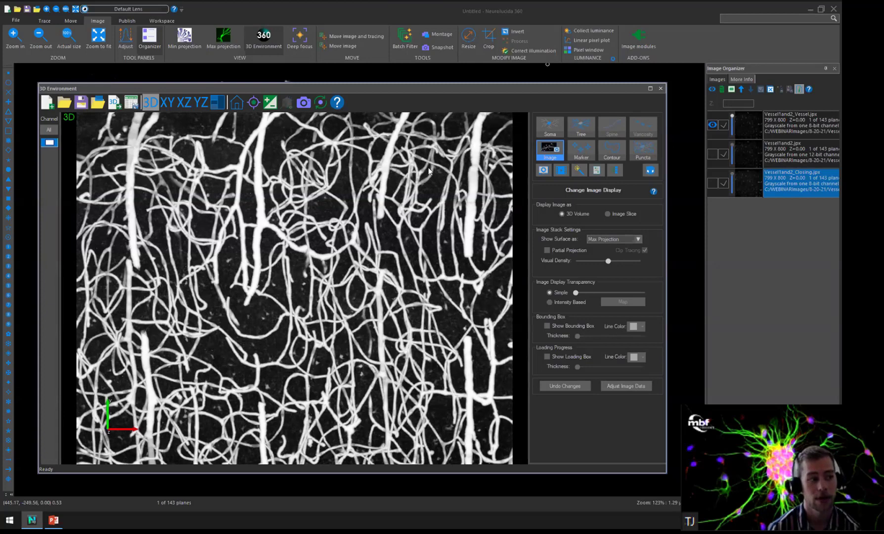
scroll(393, 204, "down", 3)
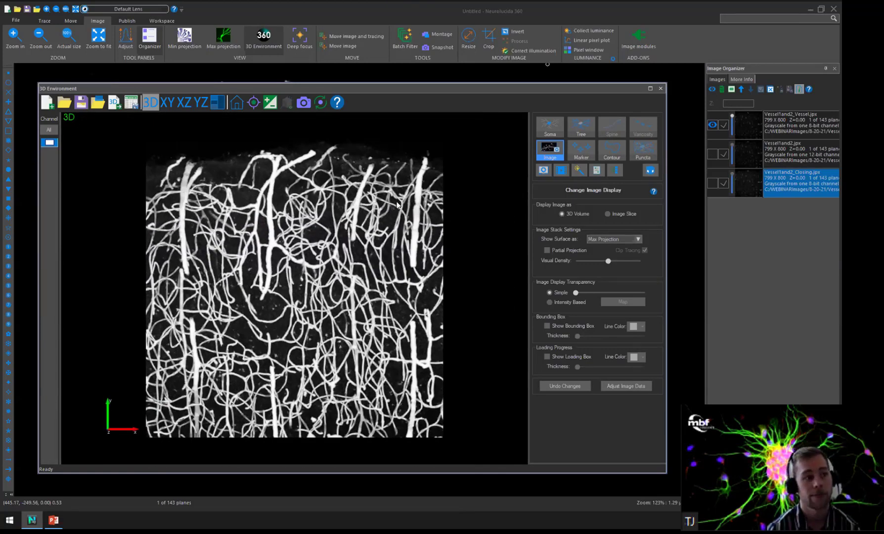
scroll(434, 173, "up", 5)
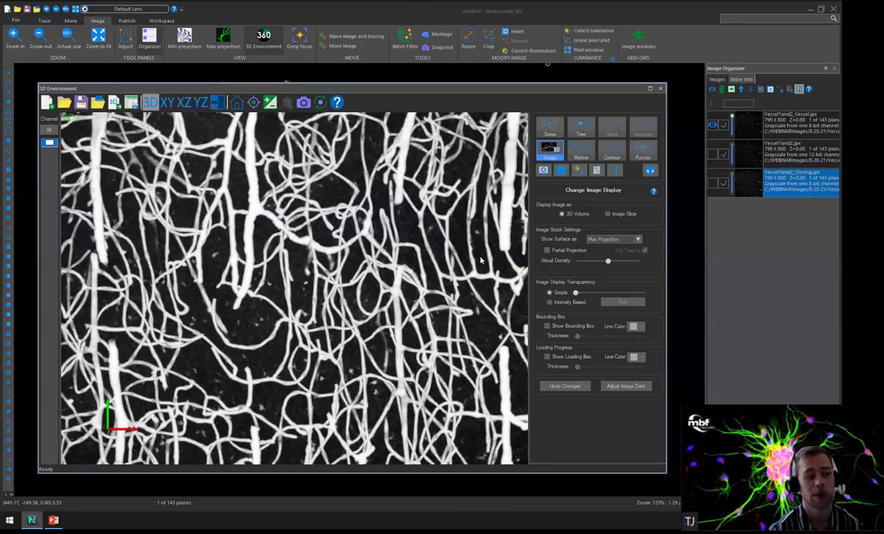
middle_click_drag(436, 264, 409, 256)
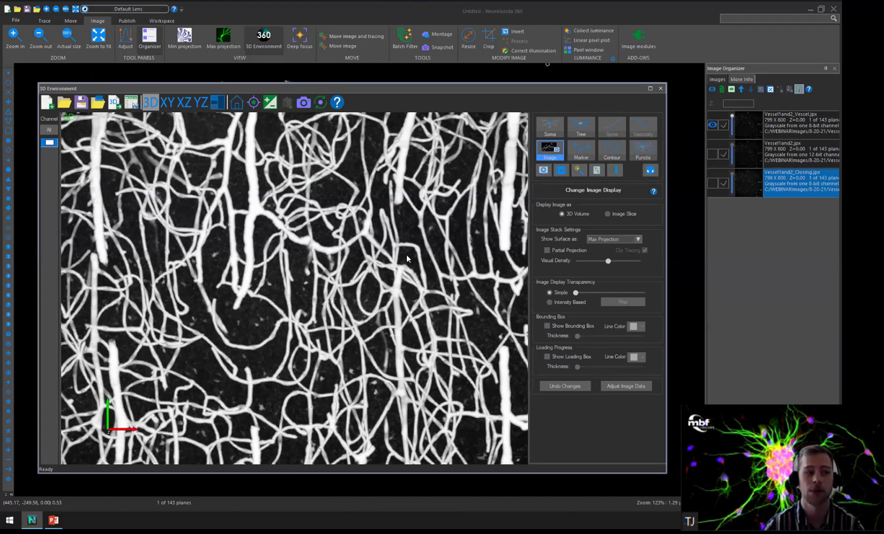
scroll(406, 258, "up", 2)
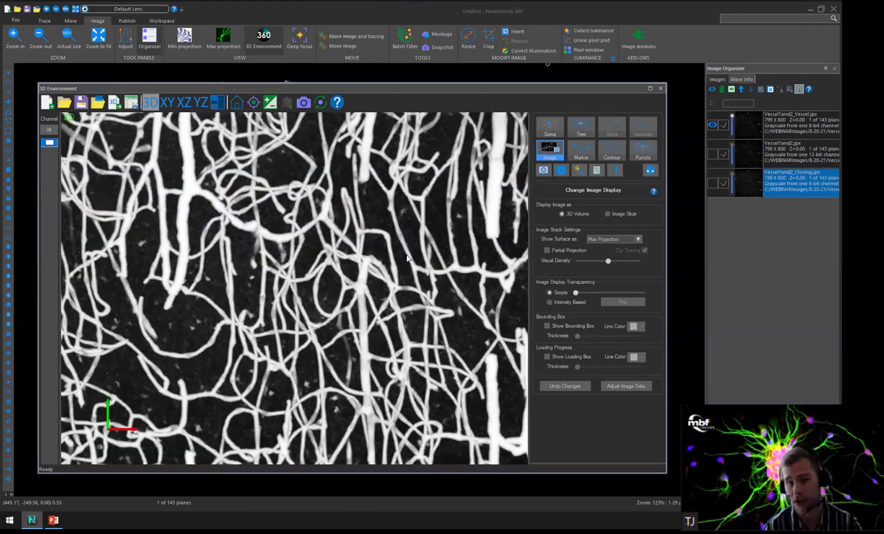
scroll(406, 258, "up", 2)
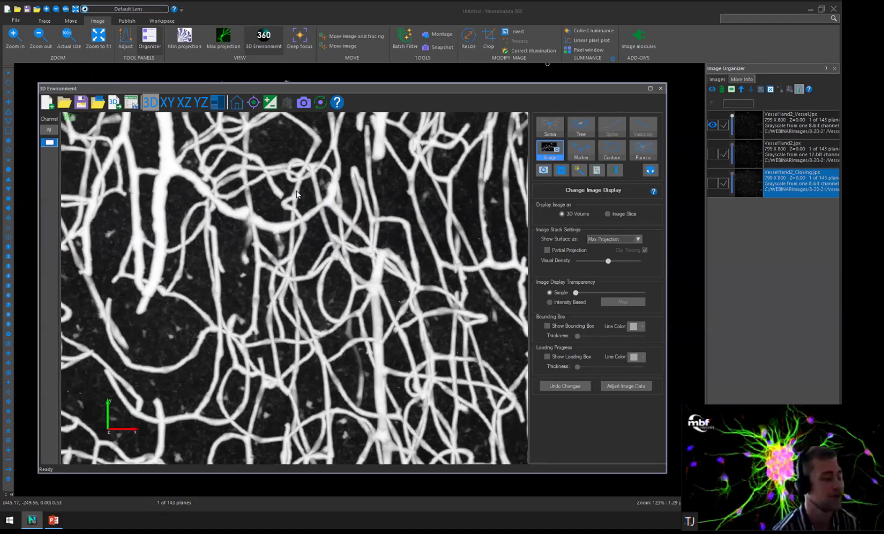
scroll(167, 193, "down", 4)
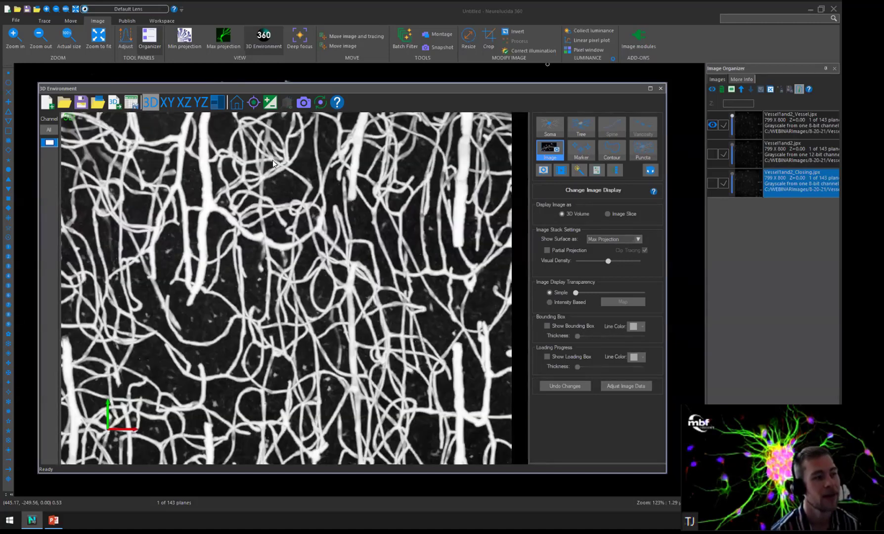
Clear the vessel stacks without saving the data file, and open Golgi_100x_1.4NA_6.jpx in the 3D environment.
left_click(655, 91)
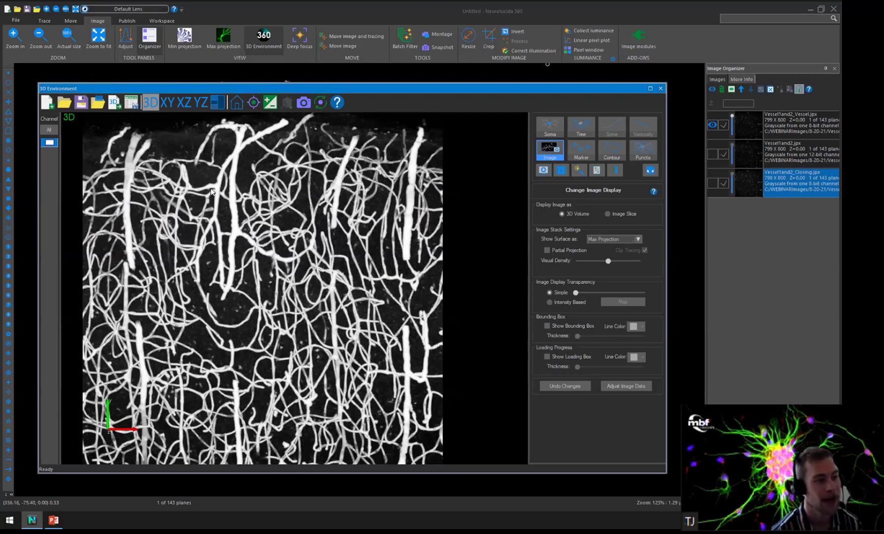
left_click(48, 102)
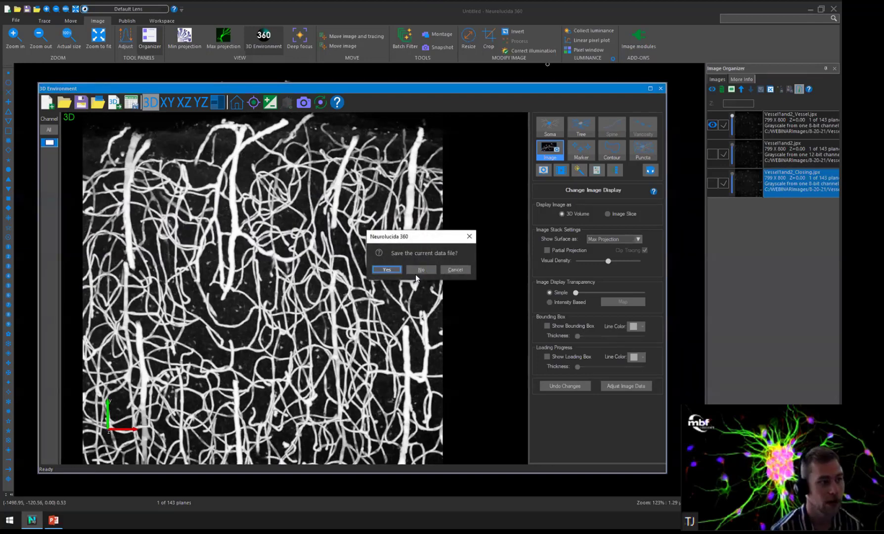
left_click(421, 269)
left_click(419, 273)
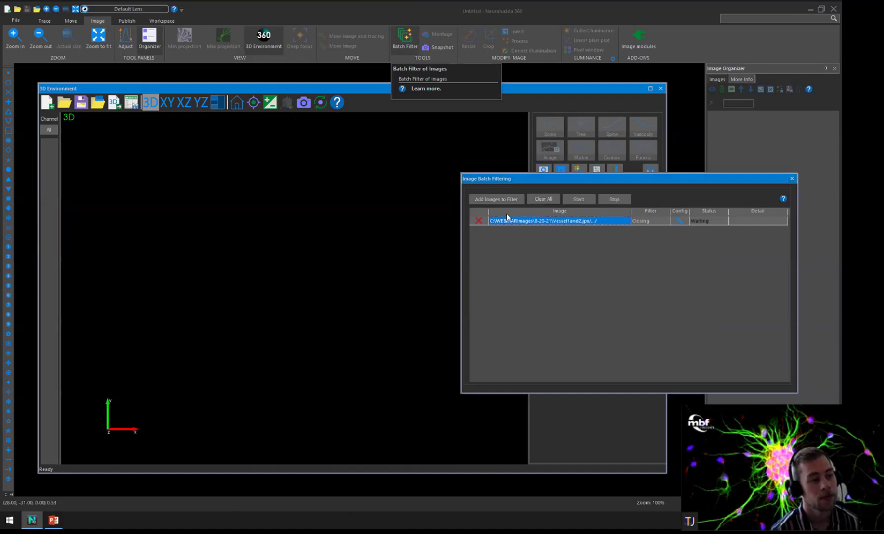
left_click(543, 199)
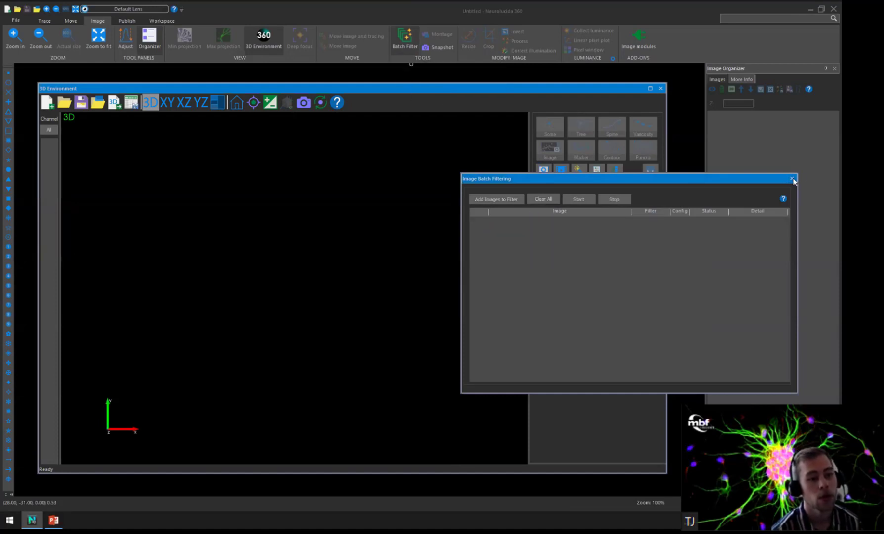
left_click(792, 179)
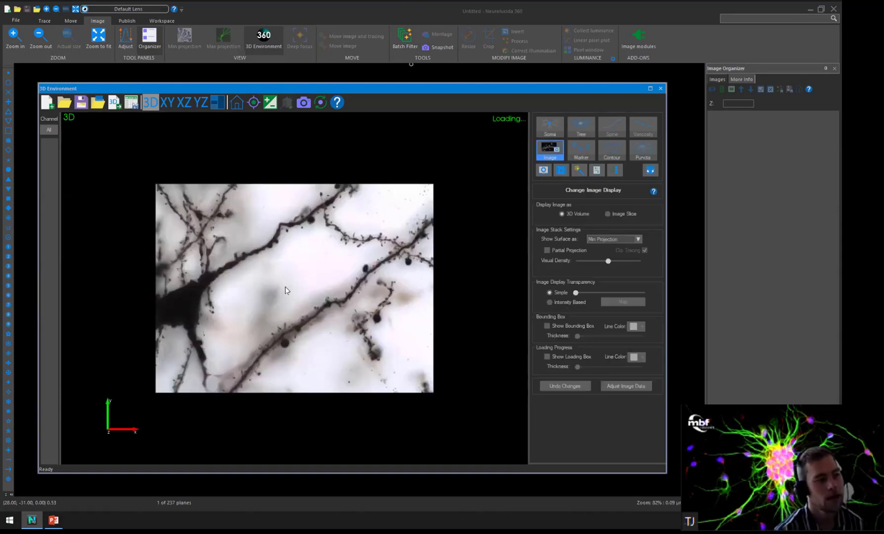
Examine the dendrites and spines of the unfiltered Golgi_100x_1.4NA_6.jpx stack up close from several angles in 3D.
scroll(318, 257, "up", 3)
left_click_drag(385, 280, 332, 242)
left_click_drag(322, 257, 339, 300)
scroll(340, 301, "up", 10)
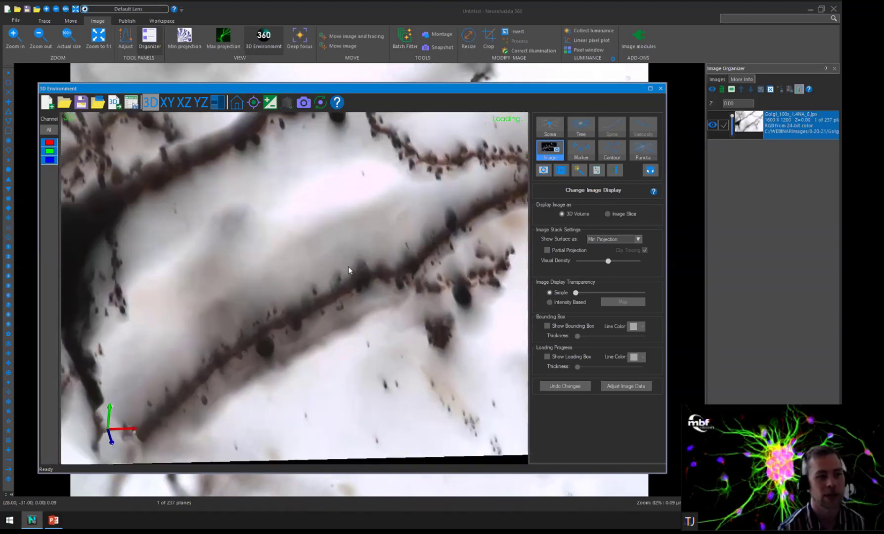
left_click_drag(358, 266, 379, 259)
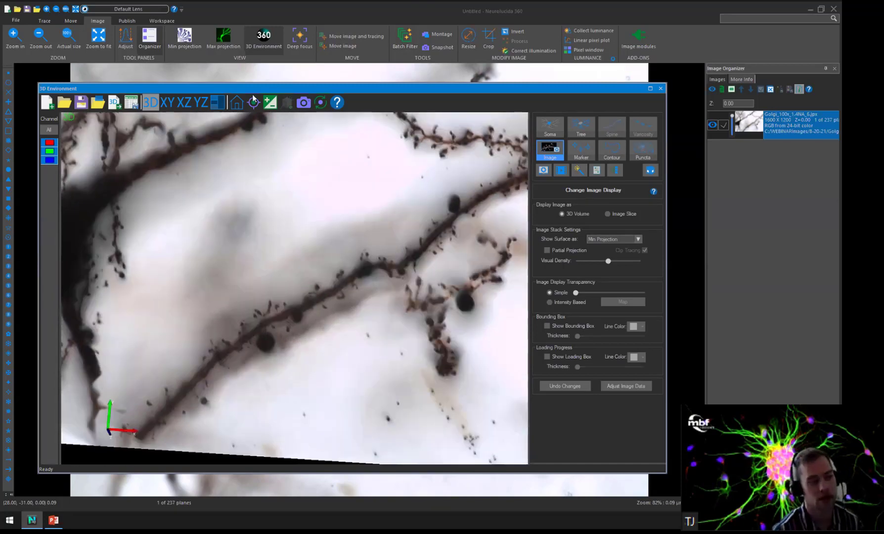
left_click(236, 103)
scroll(440, 224, "up", 3)
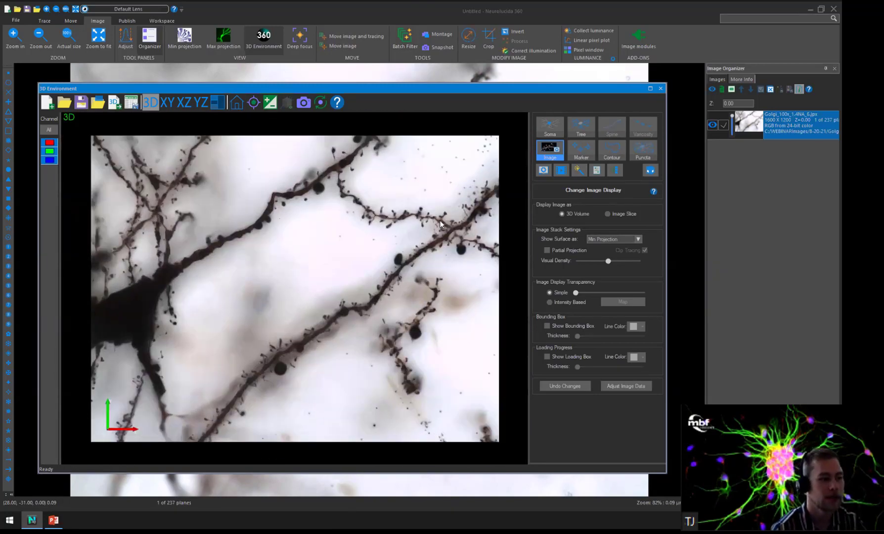
scroll(415, 246, "up", 3)
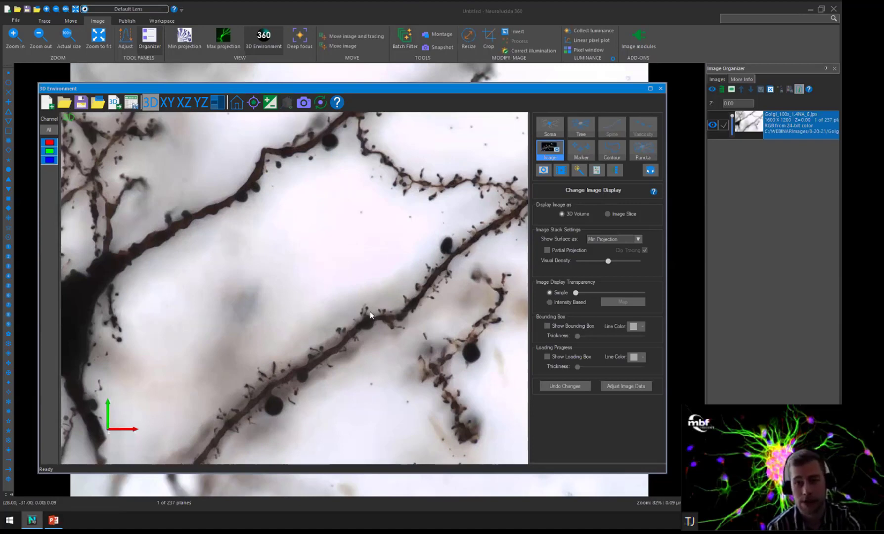
scroll(361, 267, "up", 5)
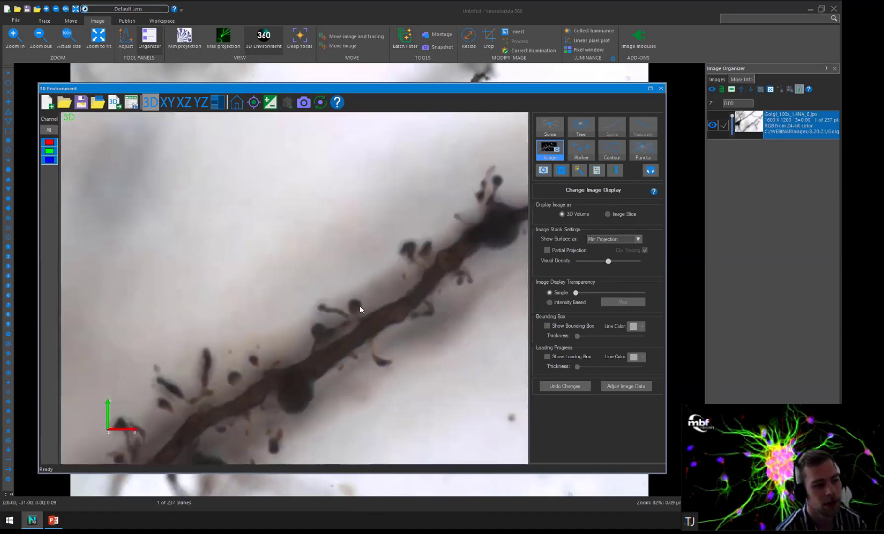
scroll(367, 322, "up", 2)
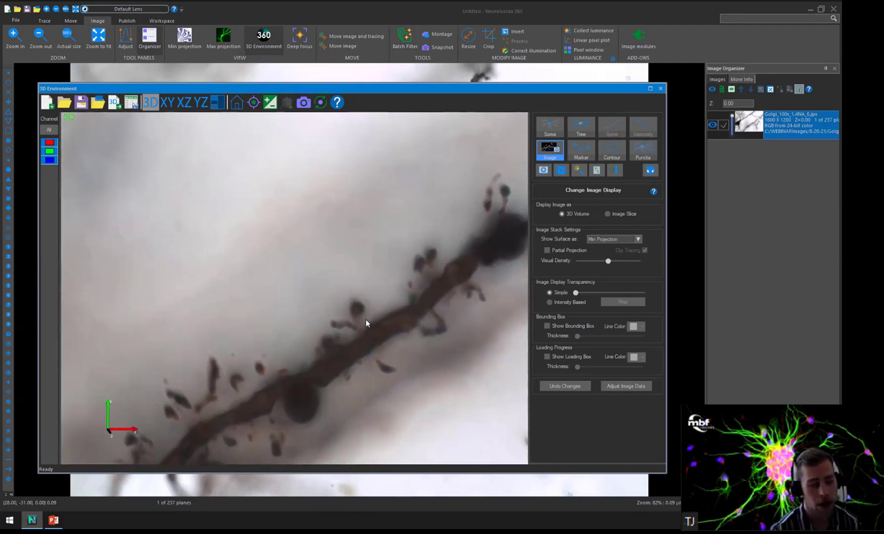
left_click_drag(363, 316, 329, 277)
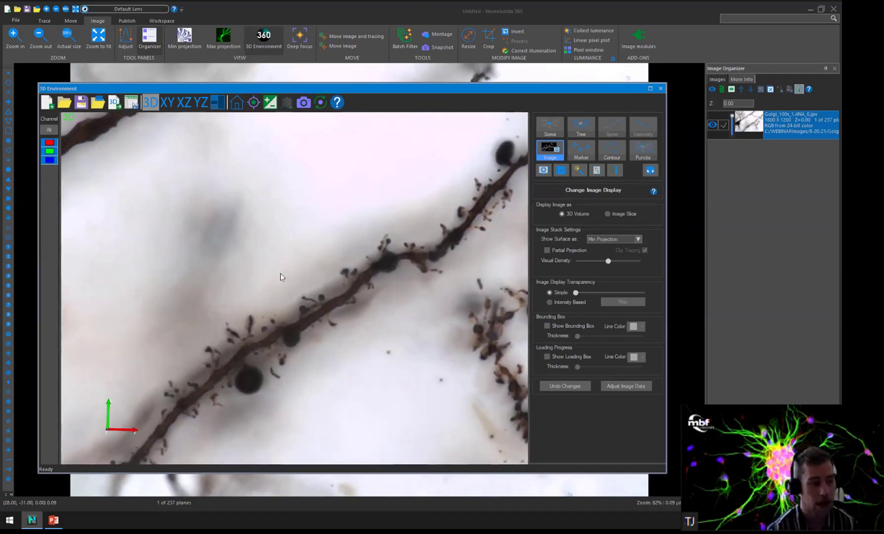
scroll(304, 295, "down", 5)
left_click_drag(334, 293, 410, 281)
left_click_drag(399, 236, 346, 116)
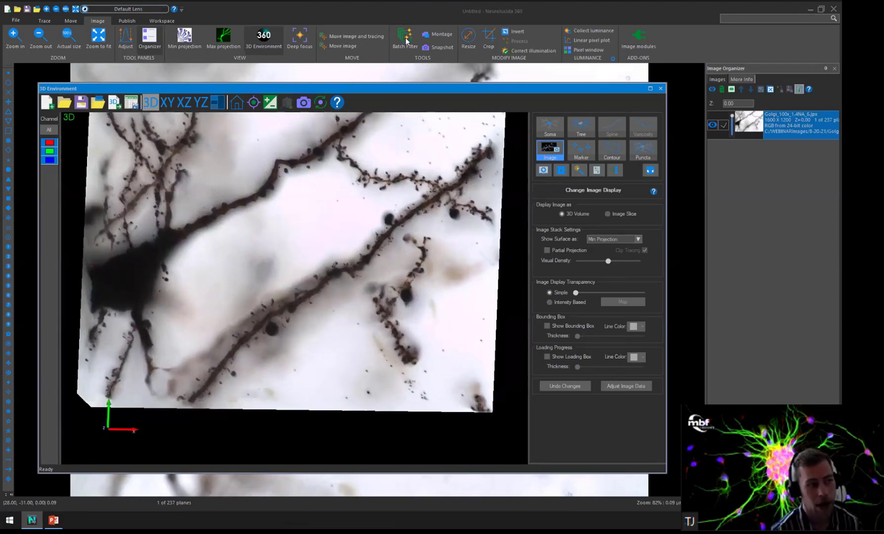
Add Golgi_100x_1.4NA_6.jpx from the 8-20-21 folder to the batch filtering list.
left_click(405, 37)
left_click(496, 199)
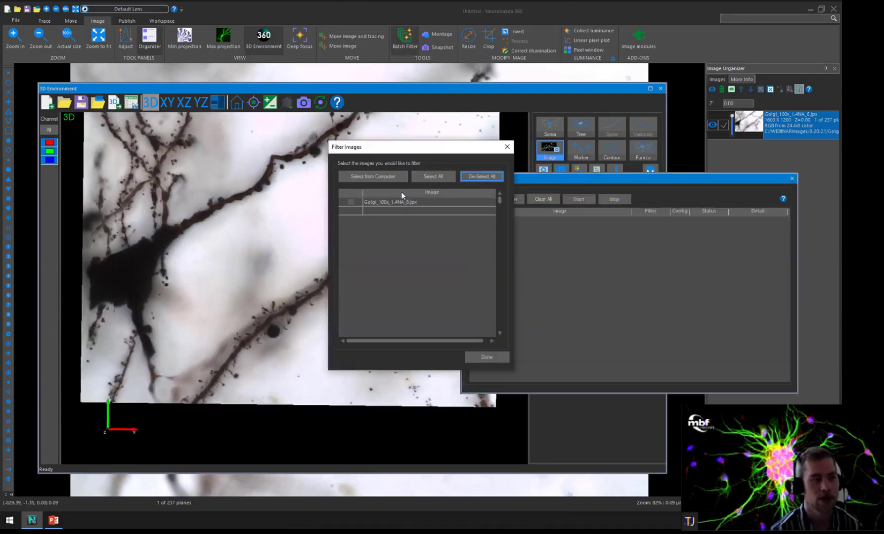
left_click(388, 177)
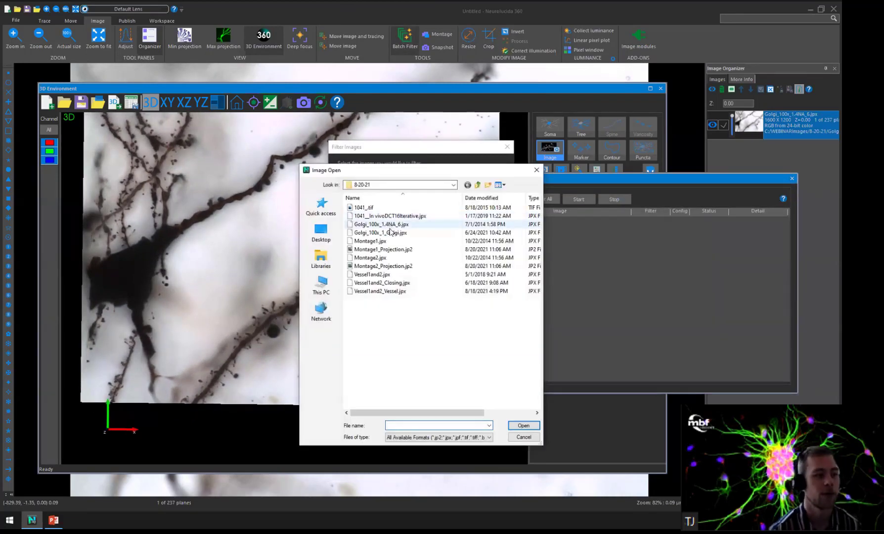
left_click(396, 225)
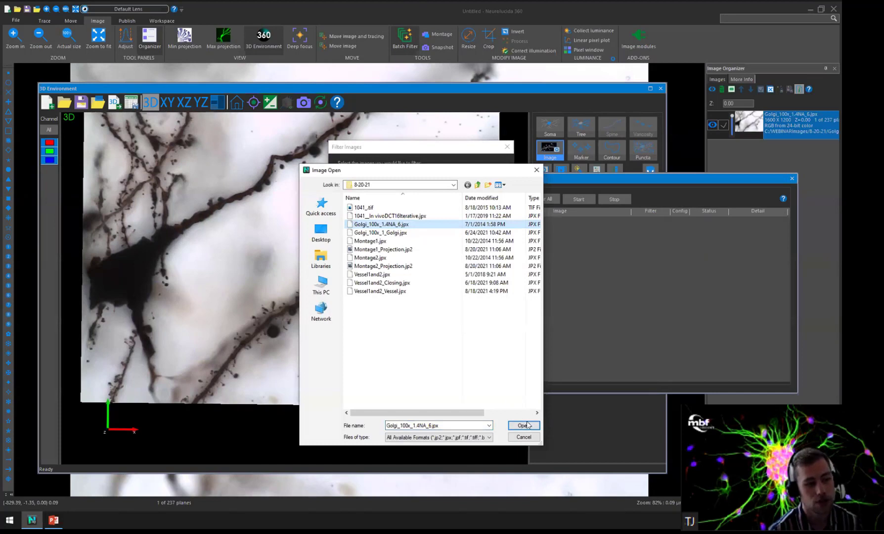
left_click(524, 424)
left_click(490, 358)
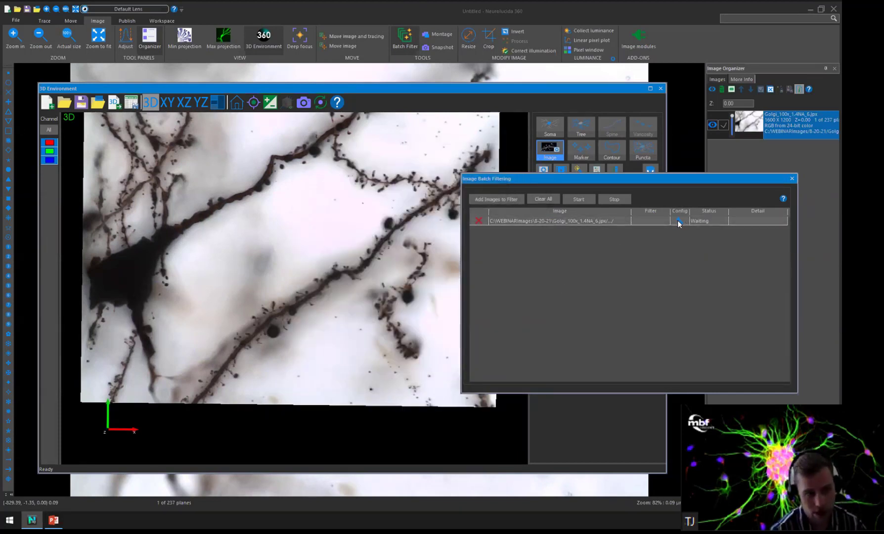
Try the Golgi filter type in the settings of the queued Golgi_100x_1.4NA_6.jpx and cancel without applying it.
left_click(681, 220)
left_click(454, 235)
left_click(412, 247)
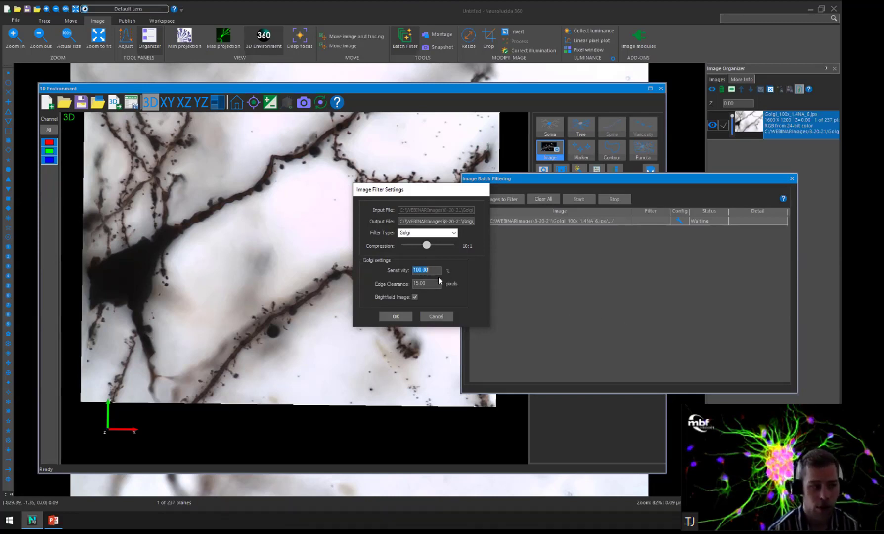
left_click(436, 317)
Clear the batch filtering window away and review the whole unfiltered Golgi stack from its default orientation in 3D.
left_click_drag(616, 179, 714, 254)
scroll(289, 264, "up", 2)
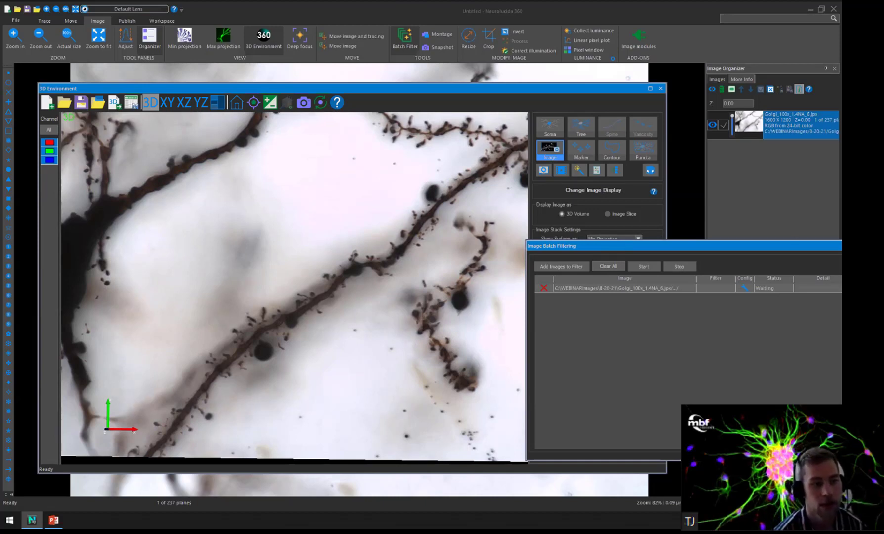
left_click(616, 227)
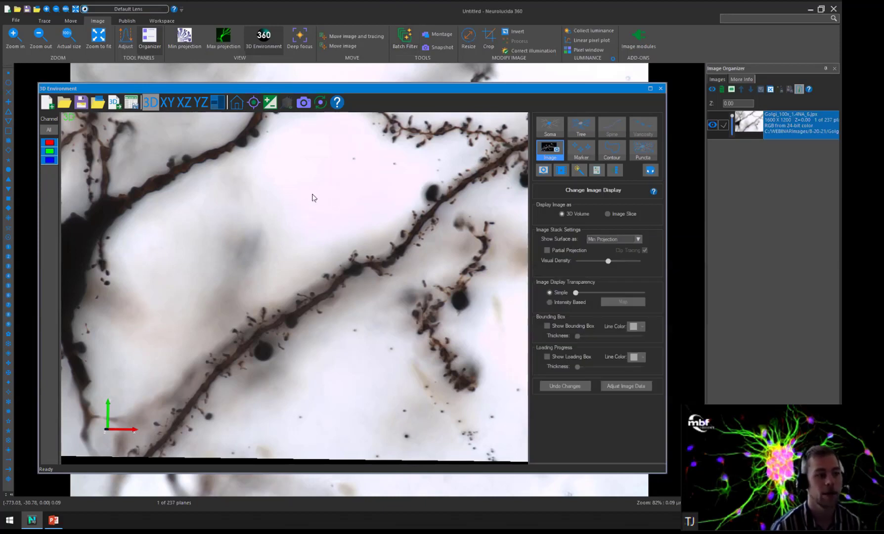
scroll(312, 194, "down", 1)
left_click(237, 102)
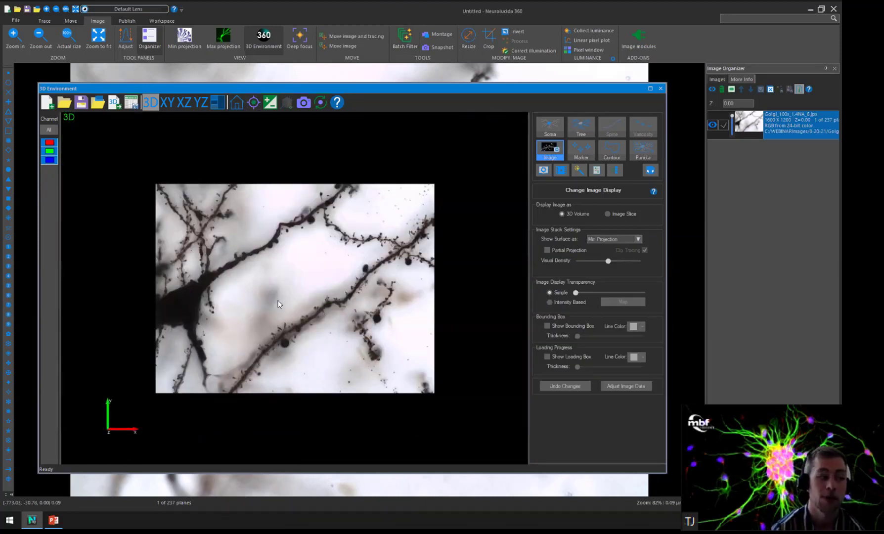
left_click_drag(287, 296, 378, 282)
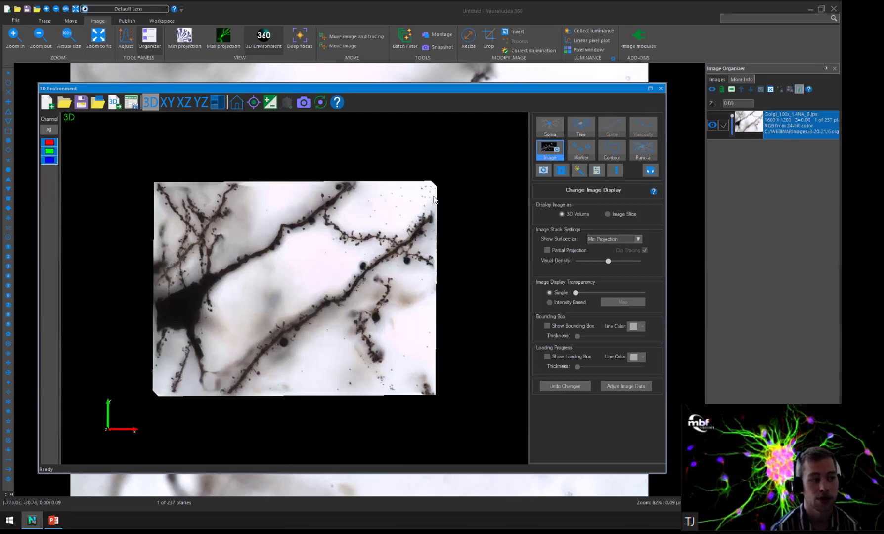
Load Golgi_100x_1_Golgi.jpx alongside the original and hide Golgi_100x_1.4NA_6.jpx so only the Golgi-filtered stack is displayed.
left_click_drag(430, 198, 277, 153)
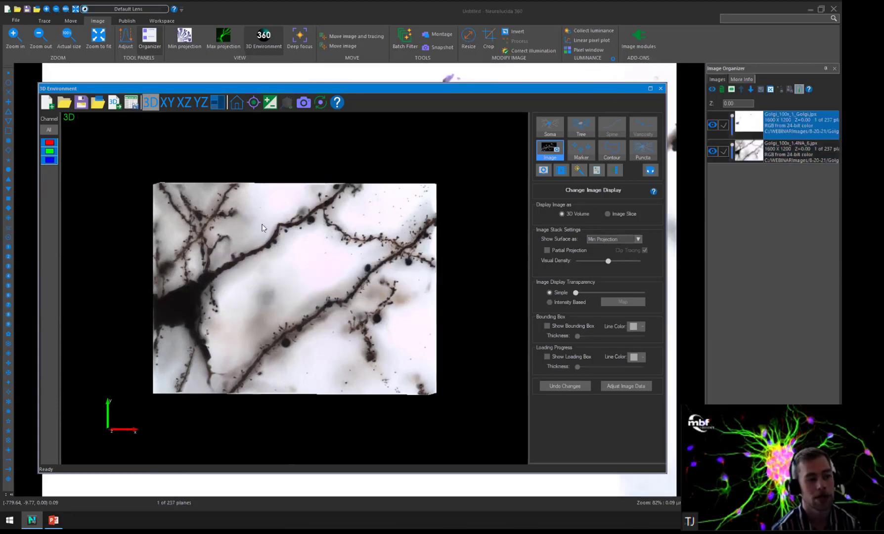
left_click(244, 101)
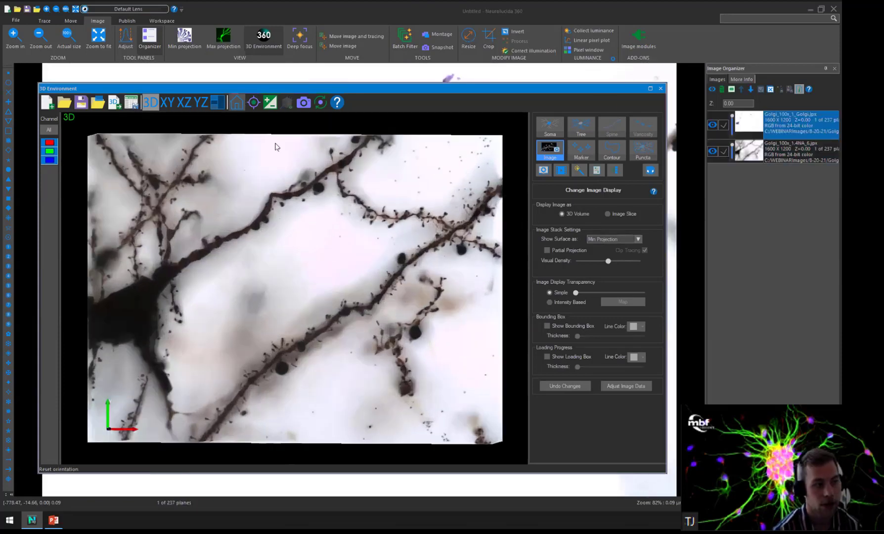
scroll(514, 210, "up", 2)
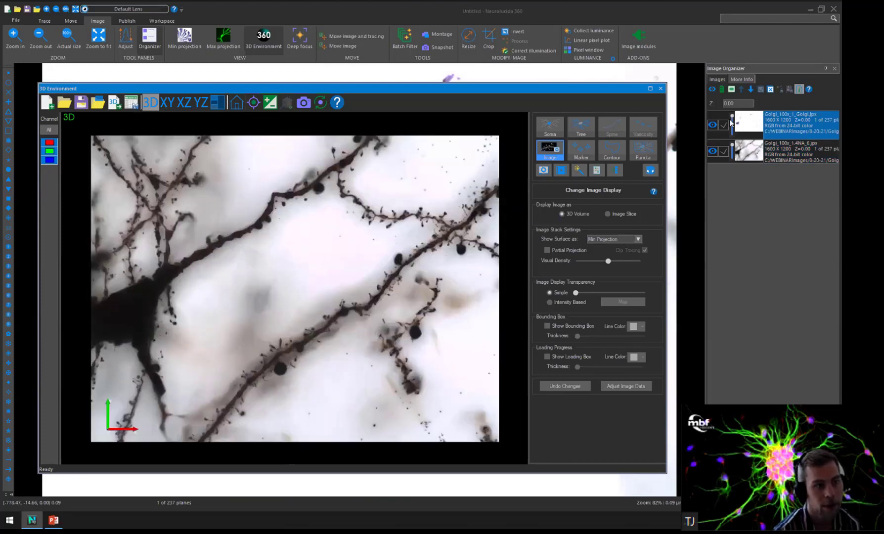
left_click(713, 153)
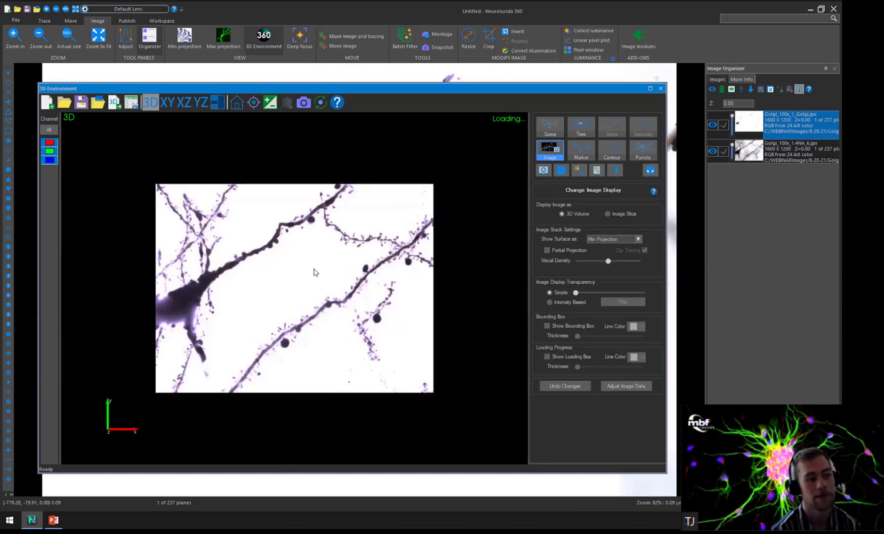
Examine the dendrites and spines of the filtered Golgi_100x_1_Golgi.jpx stack up close and as a whole in 3D.
scroll(317, 273, "up", 3)
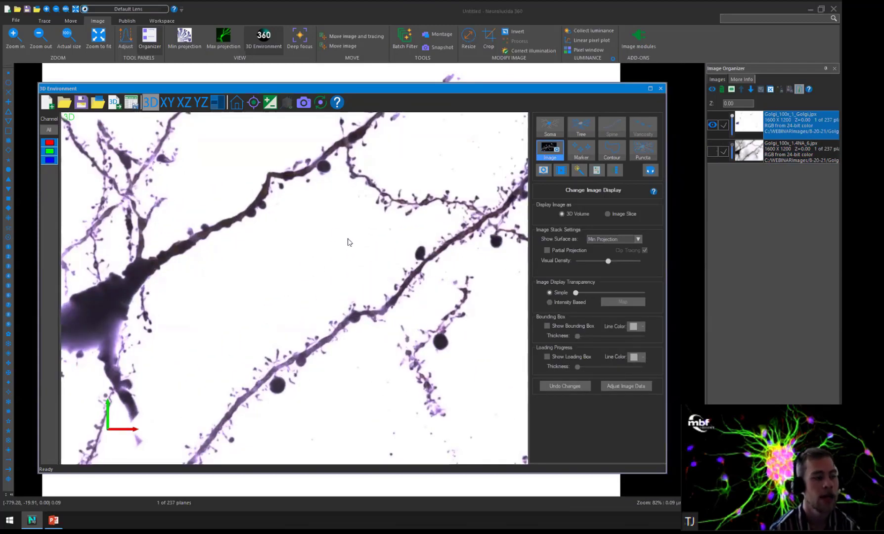
scroll(331, 249, "up", 3)
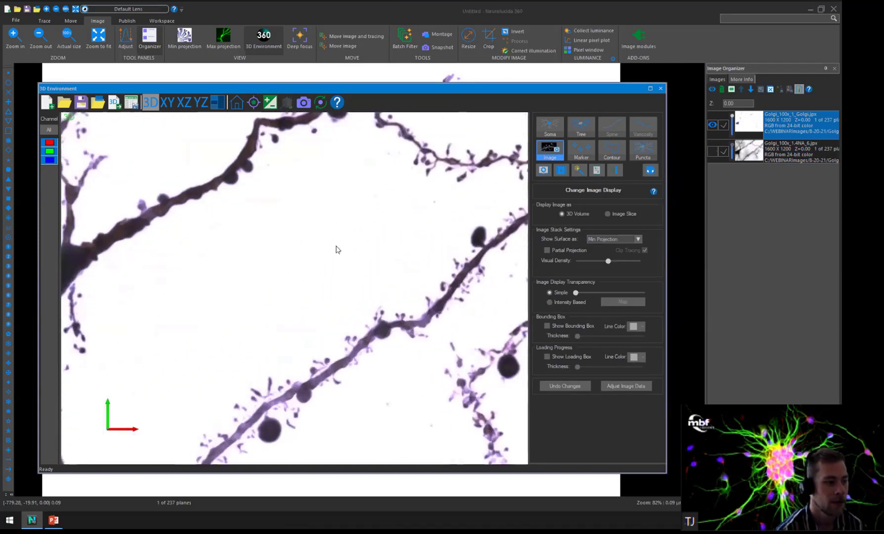
middle_click_drag(325, 247, 314, 197)
mouse_move(329, 252)
left_mouse_down()
mouse_move(341, 269)
mouse_move(329, 252)
left_mouse_up()
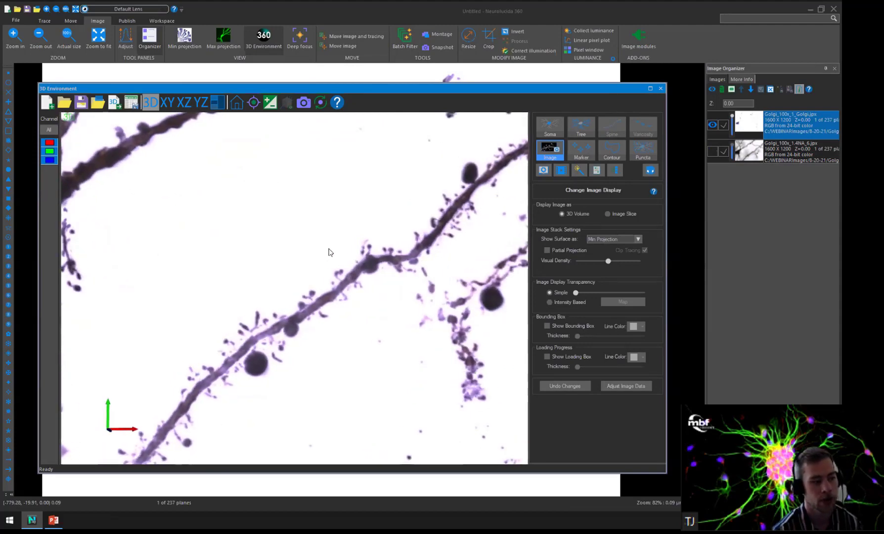
scroll(326, 250, "down", 4)
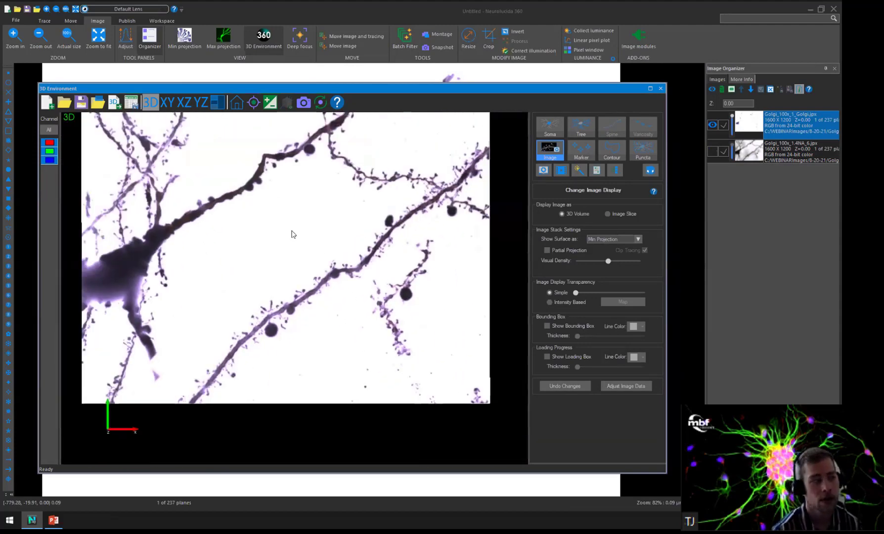
middle_click_drag(282, 226, 312, 265)
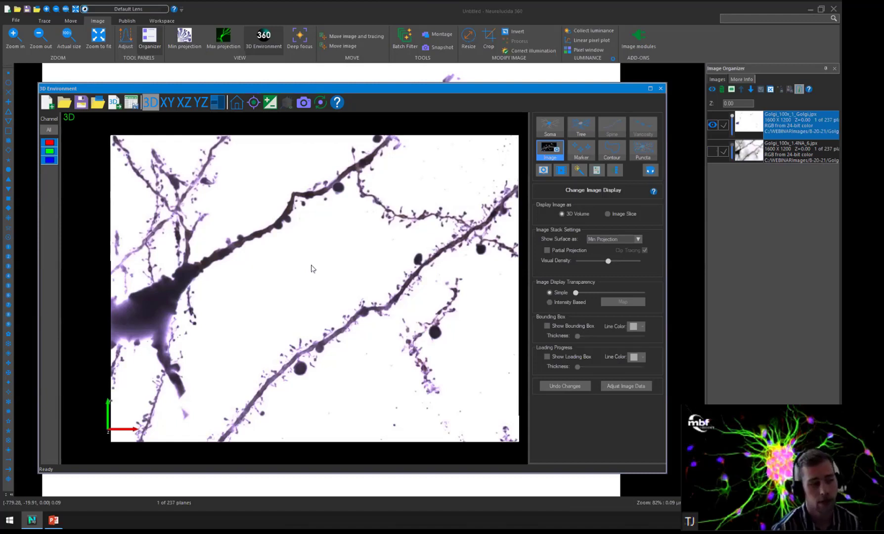
left_click(405, 48)
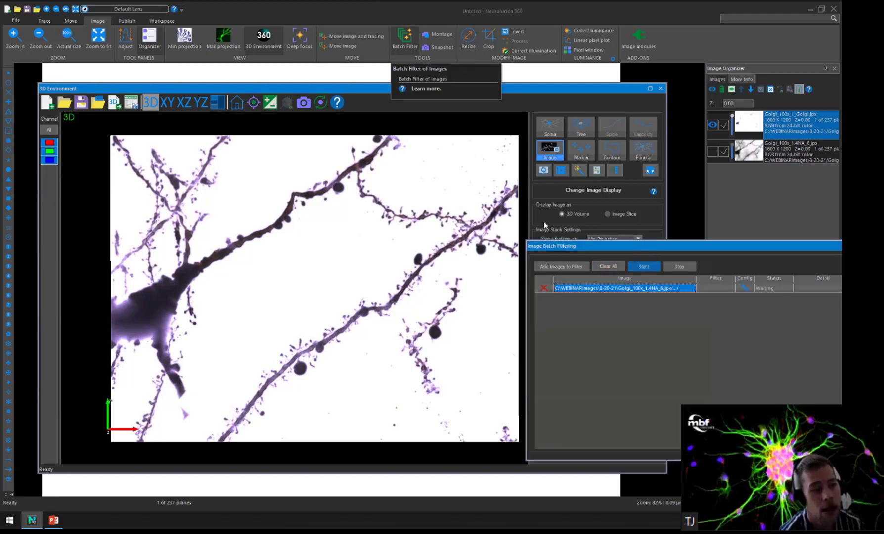
left_click_drag(394, 200, 304, 231)
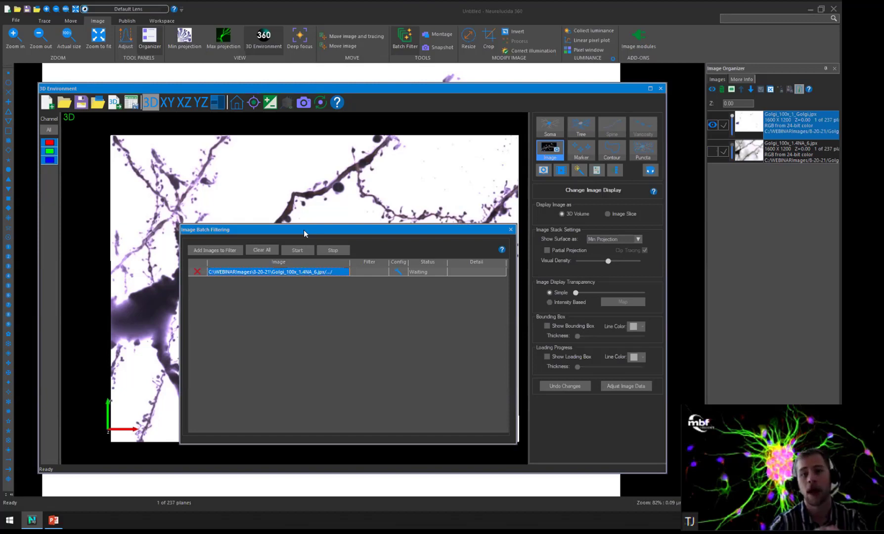
left_click(399, 272)
left_click(434, 314)
left_click(511, 230)
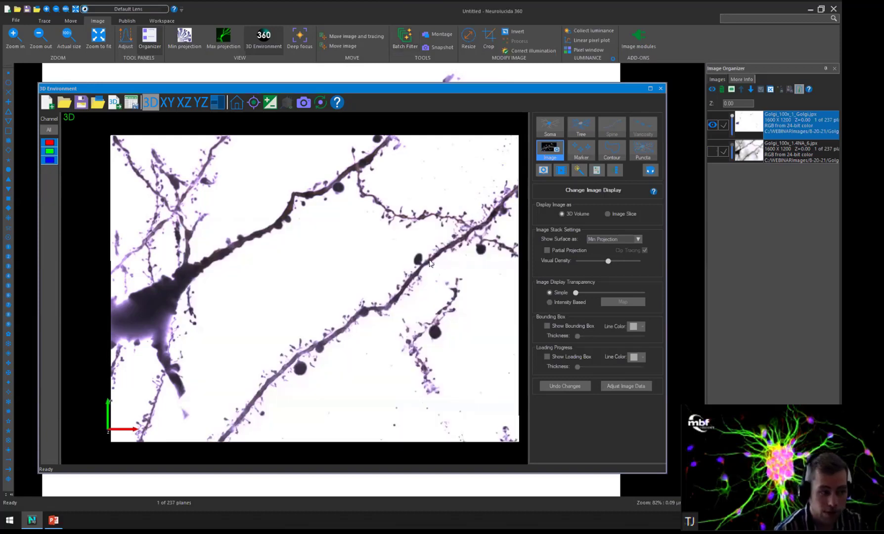
scroll(431, 262, "up", 2)
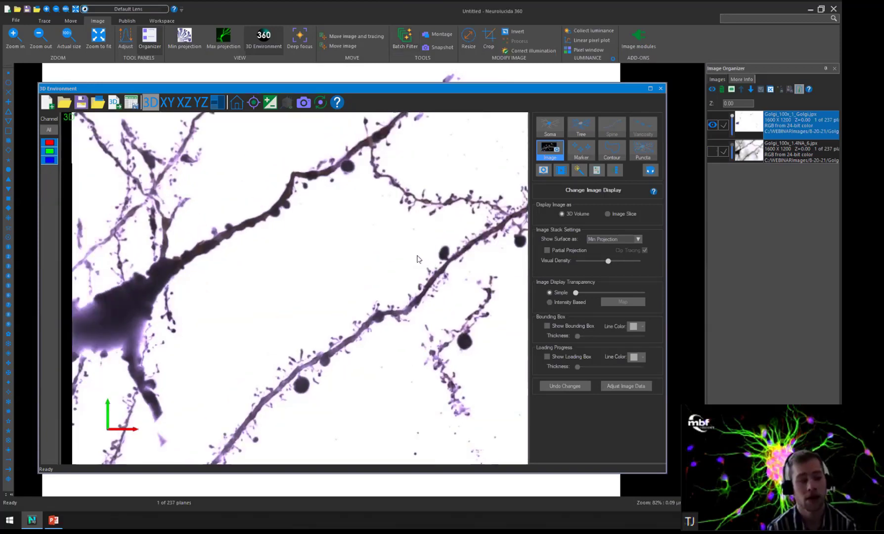
scroll(418, 258, "down", 1)
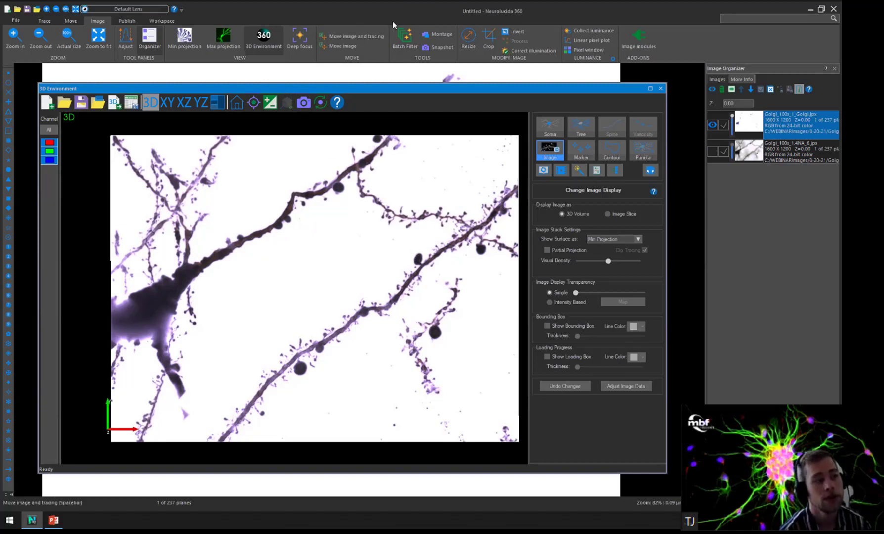
Reopen the batch filtering list and select Golgi as the filter type for the queued Golgi_100x_1.4NA_6.jpx.
left_click(412, 37)
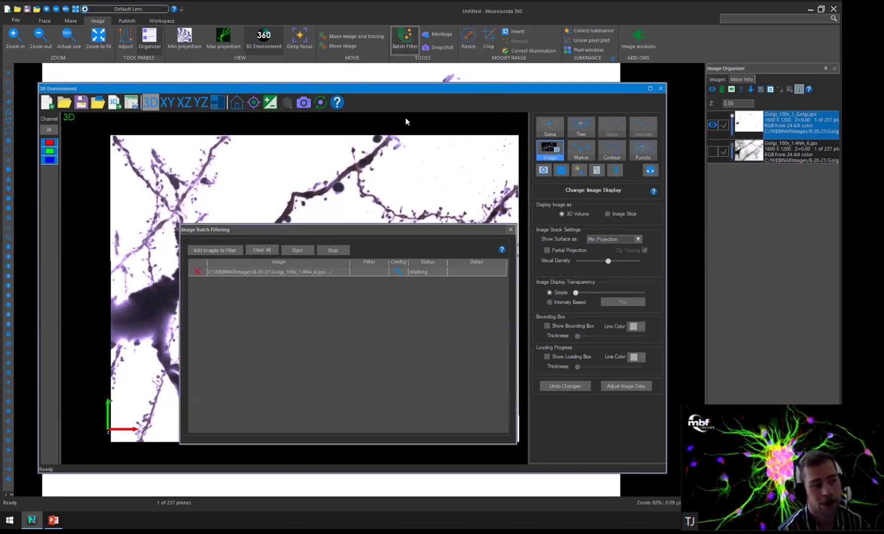
left_click(399, 273)
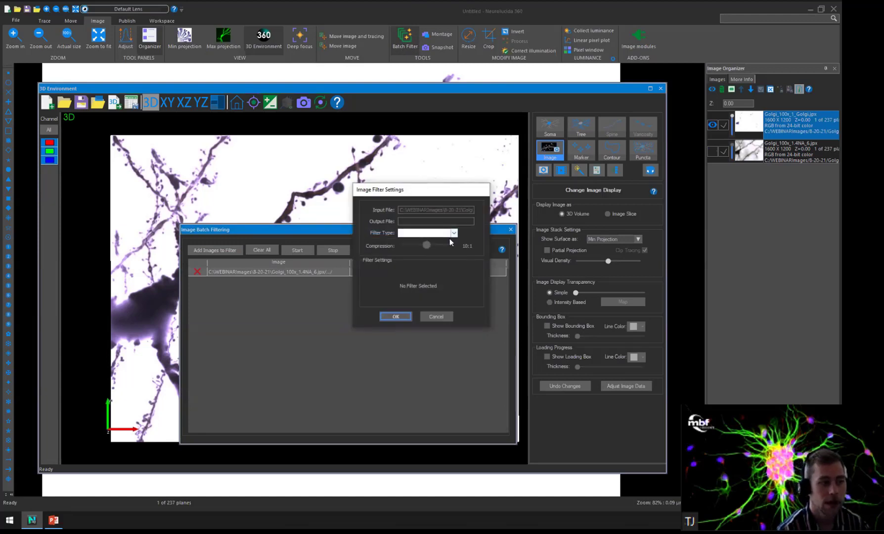
left_click(451, 233)
left_click(432, 247)
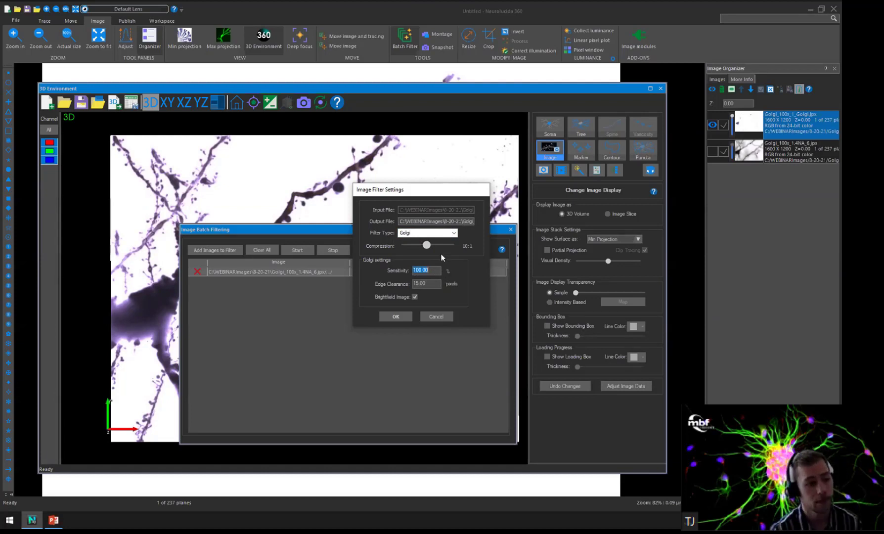
Switch the filter type to In vivo to view its settings and return it to Golgi.
left_click(435, 233)
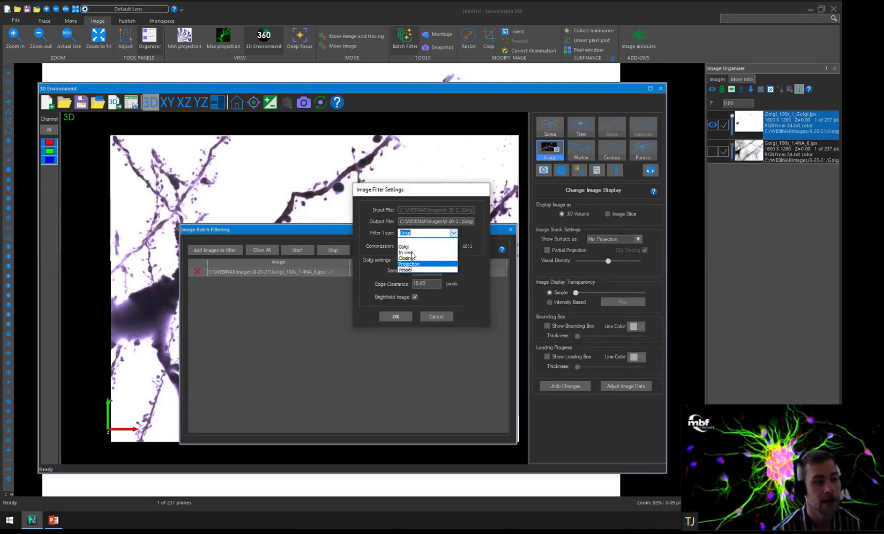
left_click(406, 252)
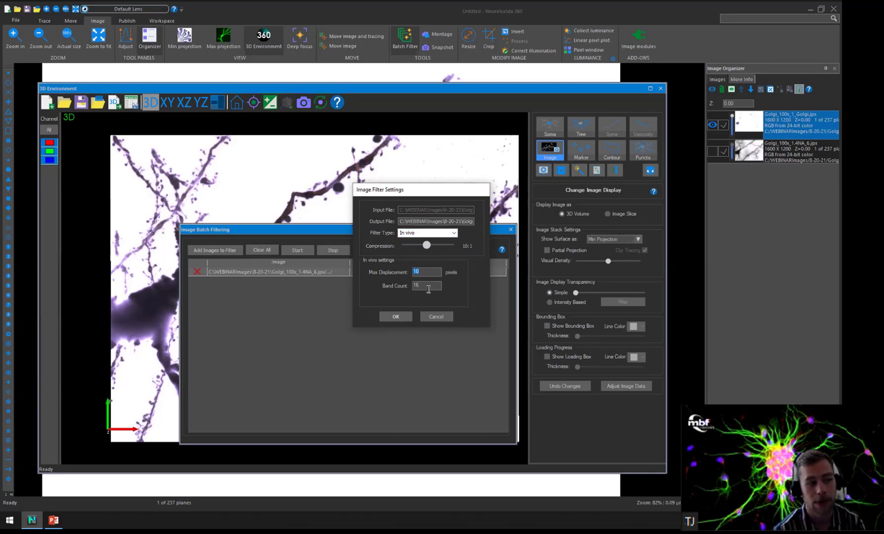
left_click(457, 233)
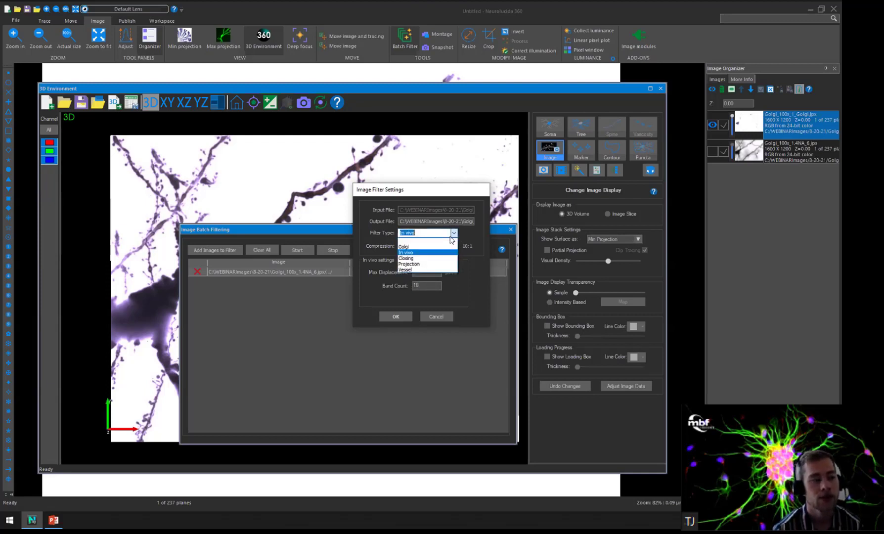
left_click(428, 248)
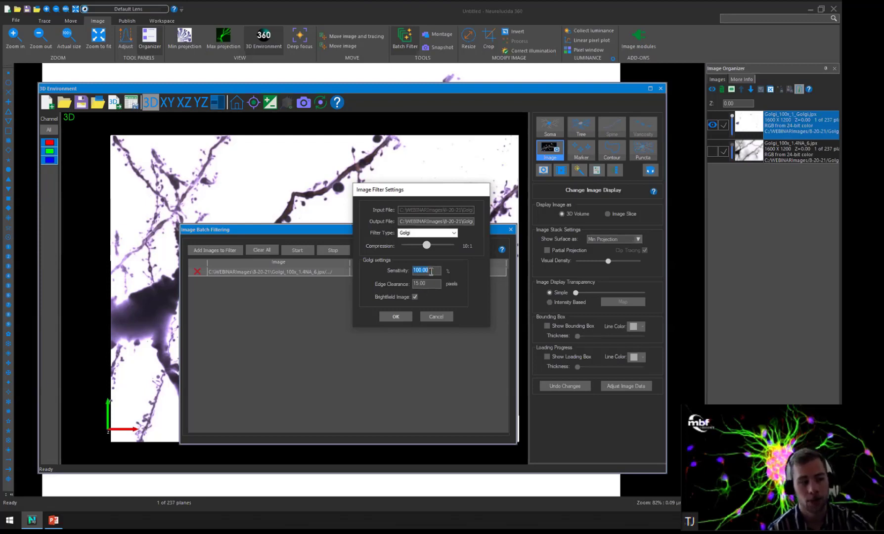
Accept the Golgi filter with 100% sensitivity, 15-pixel edge clearance and Brightfield Image enabled, close batch filtering and reset the 3D orientation.
left_click(432, 271)
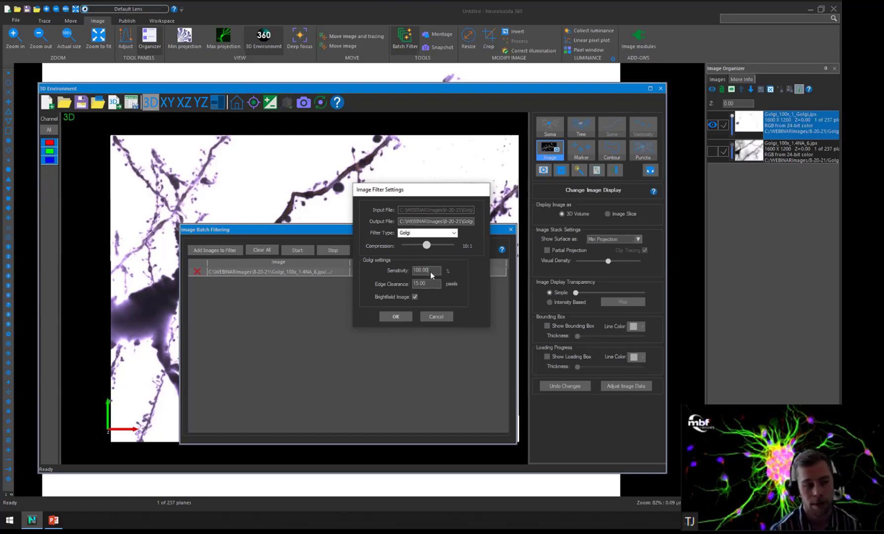
left_click(430, 269)
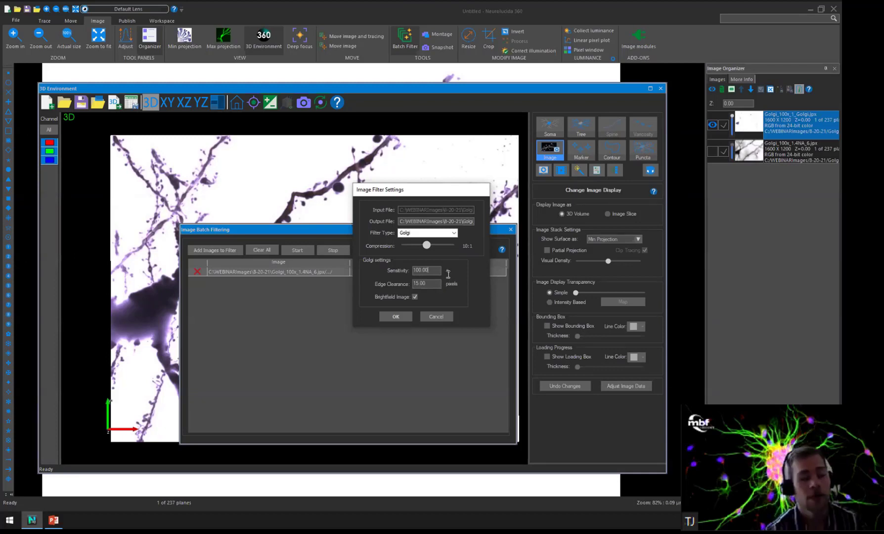
left_click(396, 316)
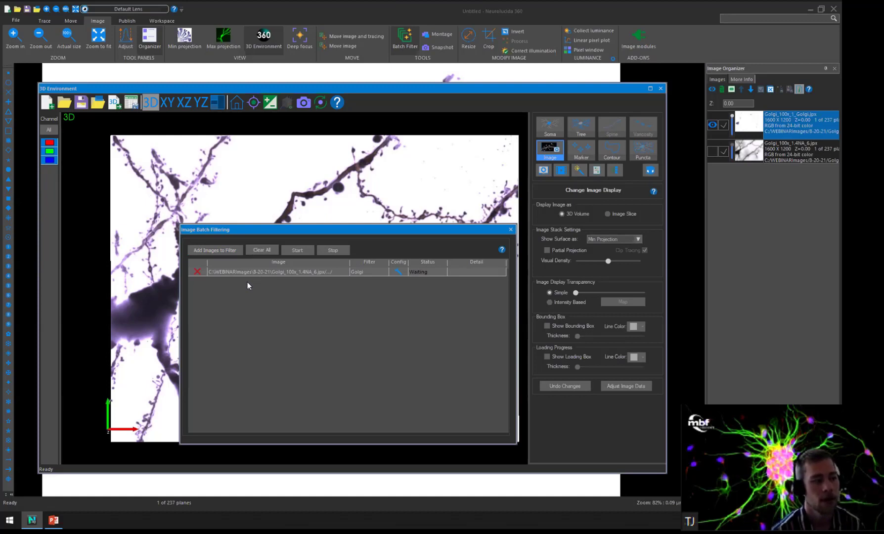
left_click(511, 230)
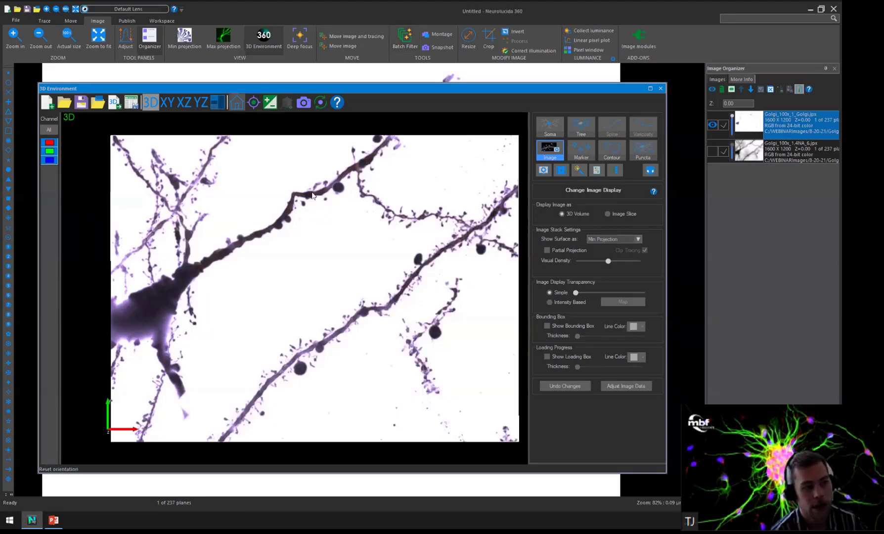
left_click(240, 105)
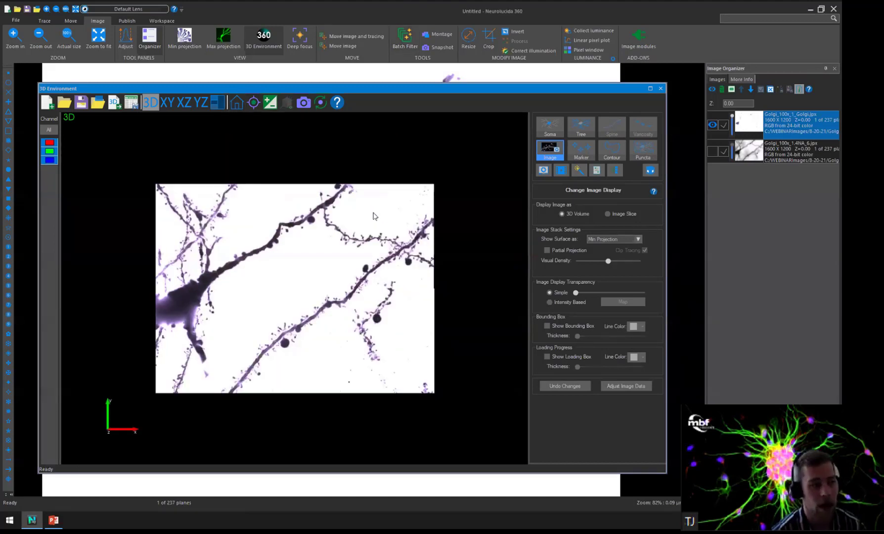
scroll(375, 216, "up", 3)
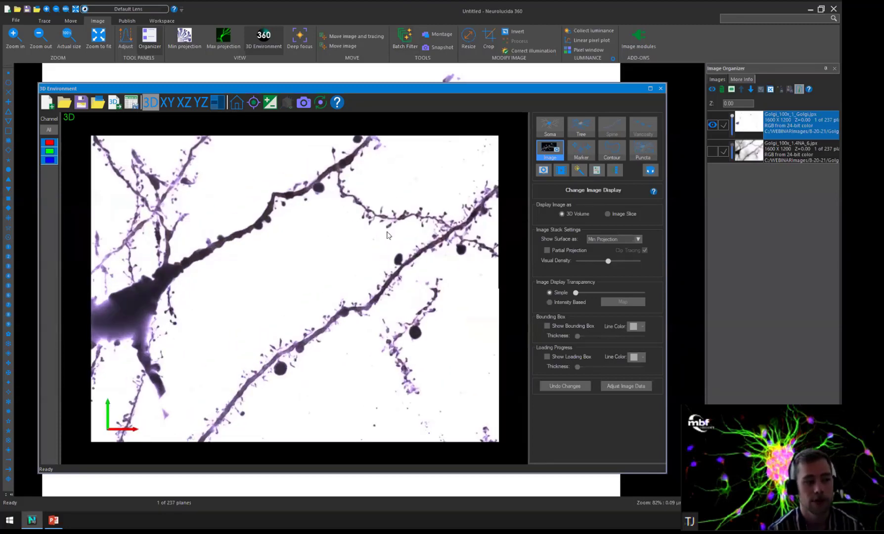
left_click_drag(439, 246, 353, 214)
left_click_drag(692, 227, 345, 230)
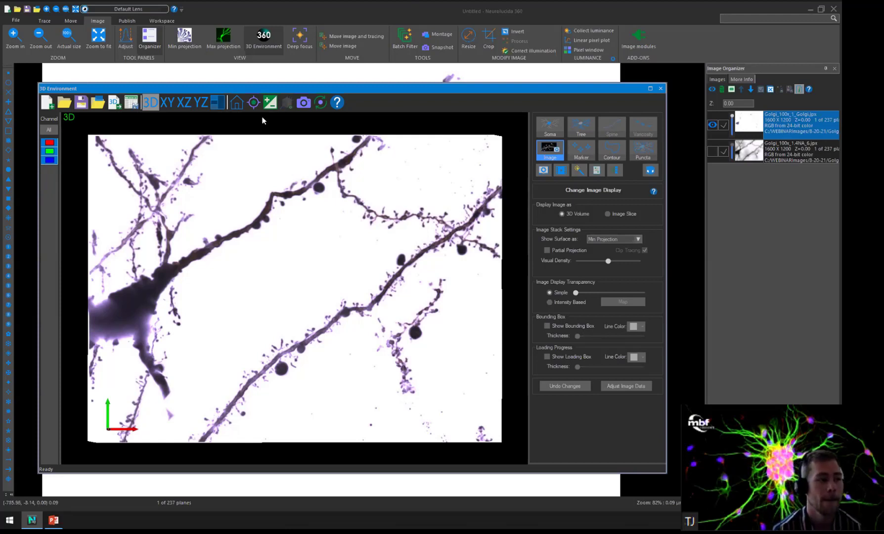
scroll(281, 167, "down", 3)
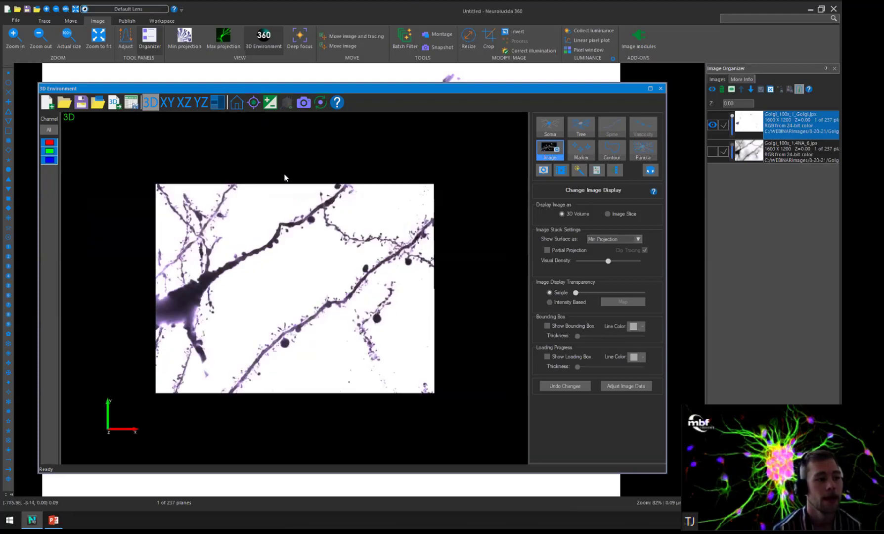
scroll(285, 177, "up", 4)
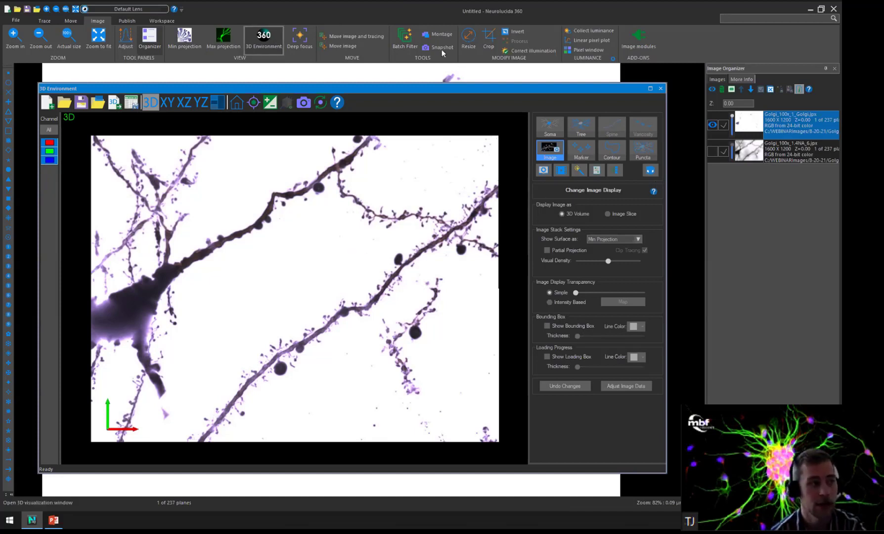
Open the user guide's Batch (image) filter page from batch filtering, review its procedure and Filters and settings list, and close the guide.
left_click(405, 38)
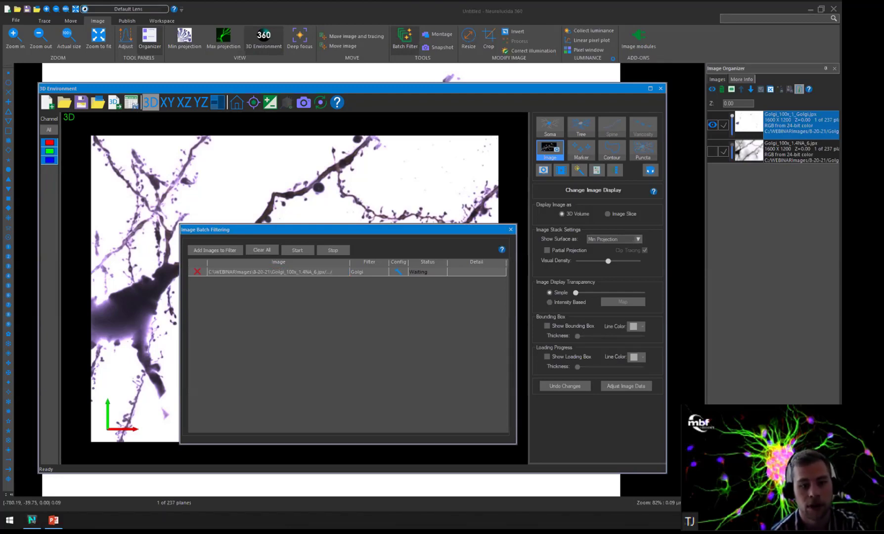
left_click_drag(883, 79, 395, 80)
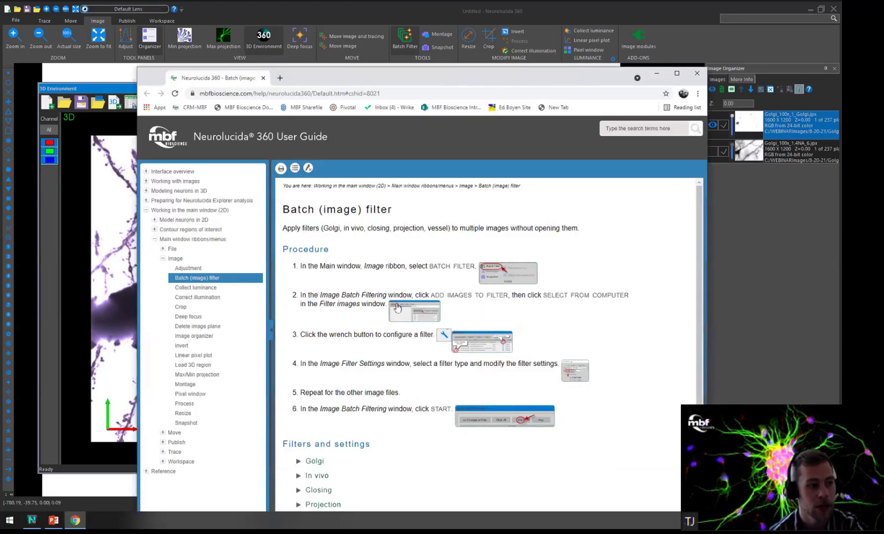
scroll(397, 269, "down", 1)
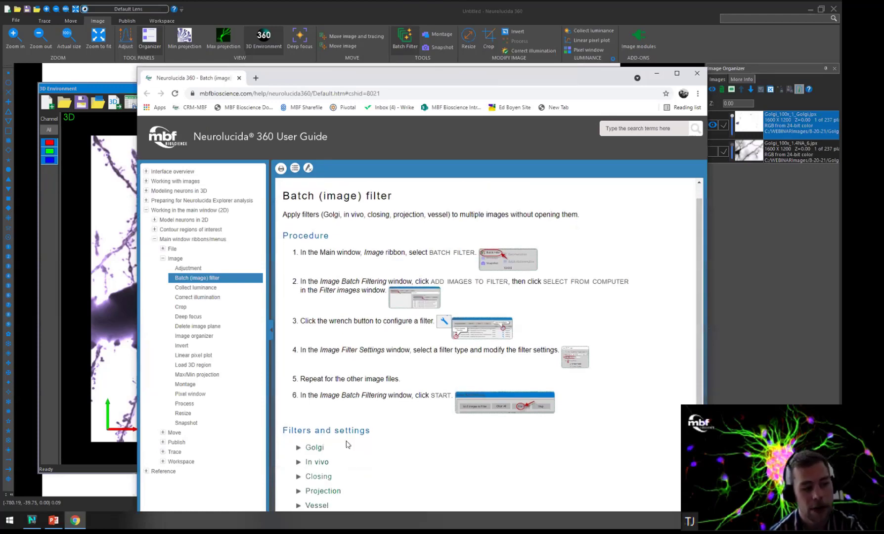
left_click_drag(518, 75, 522, 52)
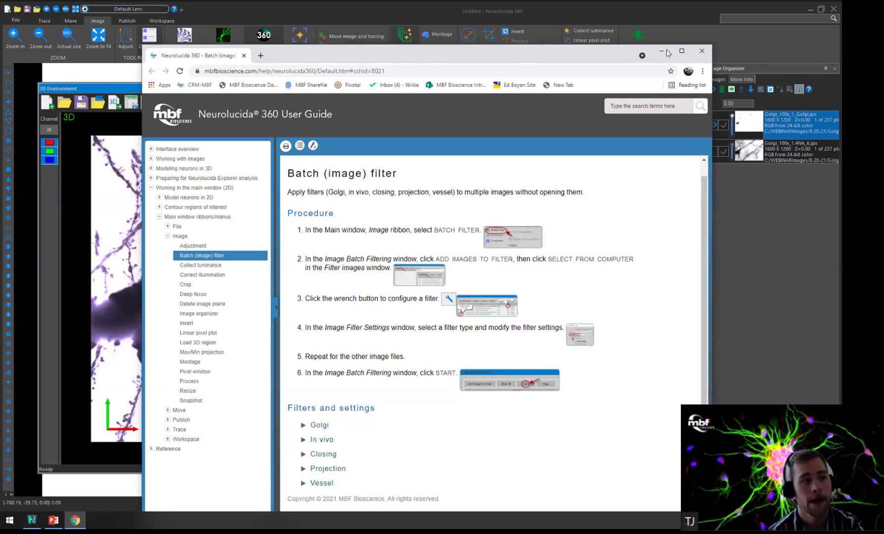
left_click(701, 51)
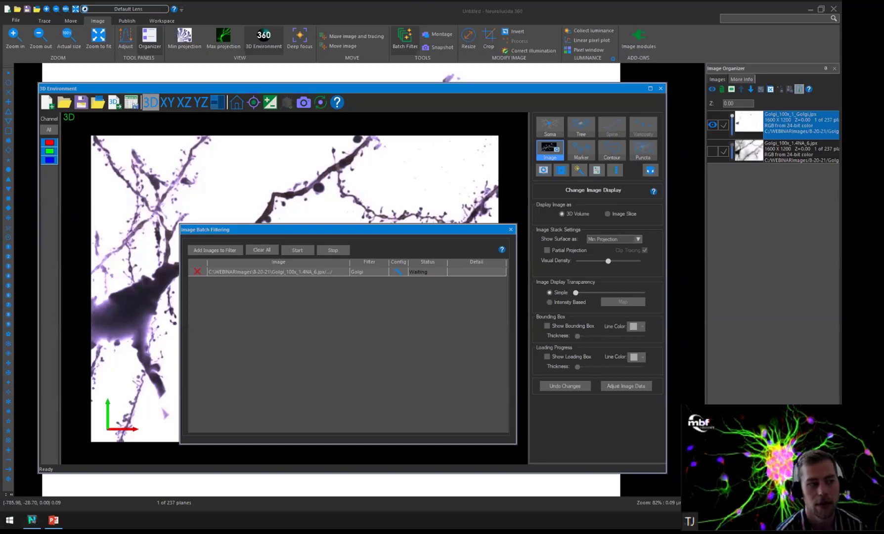
Switch to the PowerPoint presentation's NeuroArt Returns slide.
key("alt+Tab")
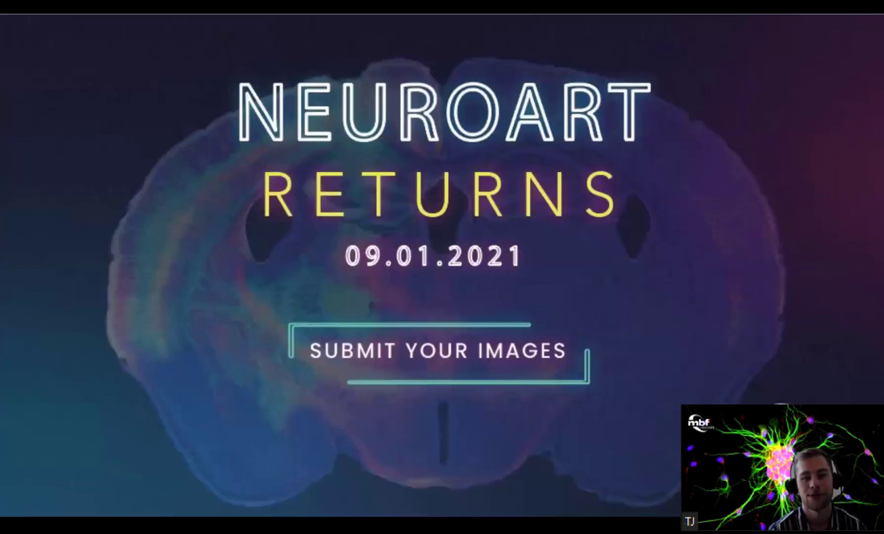